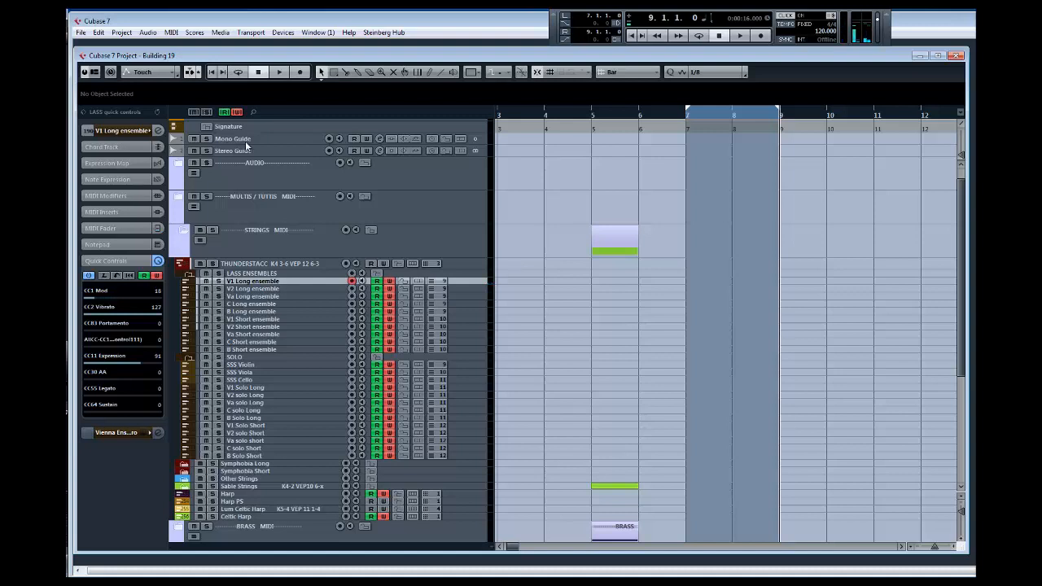
# Expand the MULTIS / TUTTIS MIDI folder and select the Batman Cries, Solo Auto Arranger and Soaring Lead tracks in turn for auditioning.
pyautogui.click(179, 198)
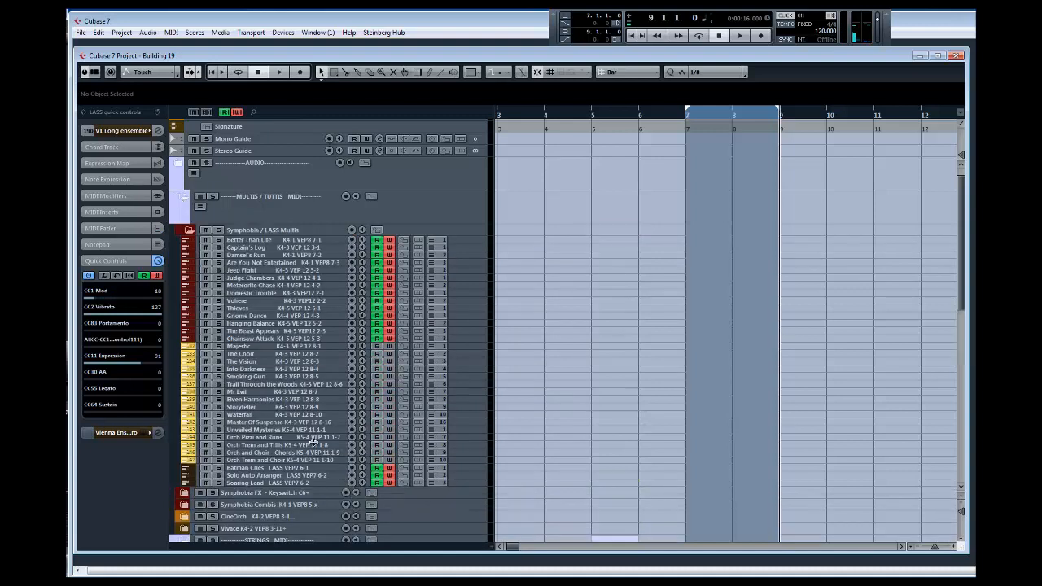
pyautogui.click(301, 468)
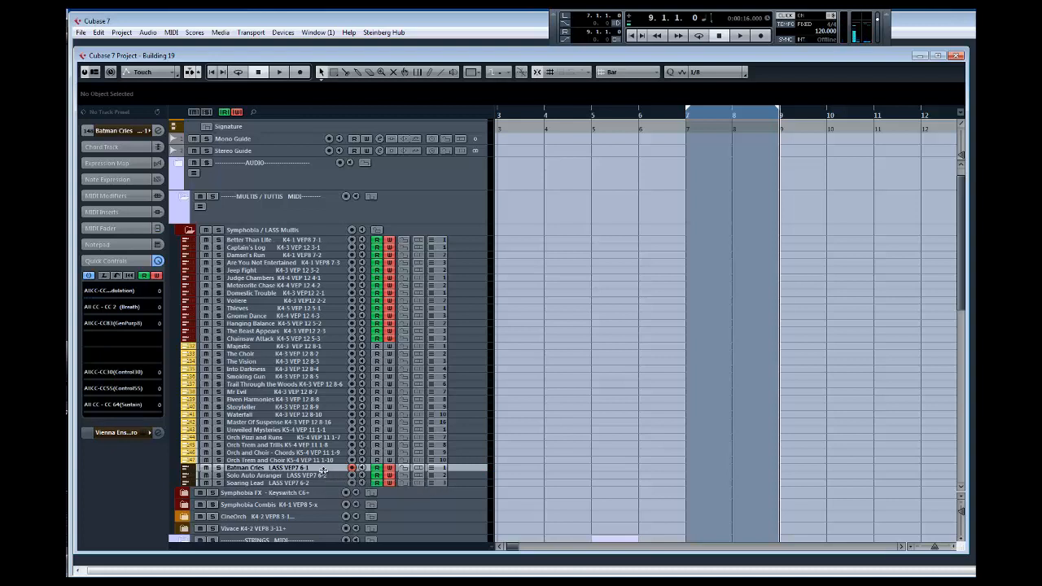
pyautogui.click(319, 476)
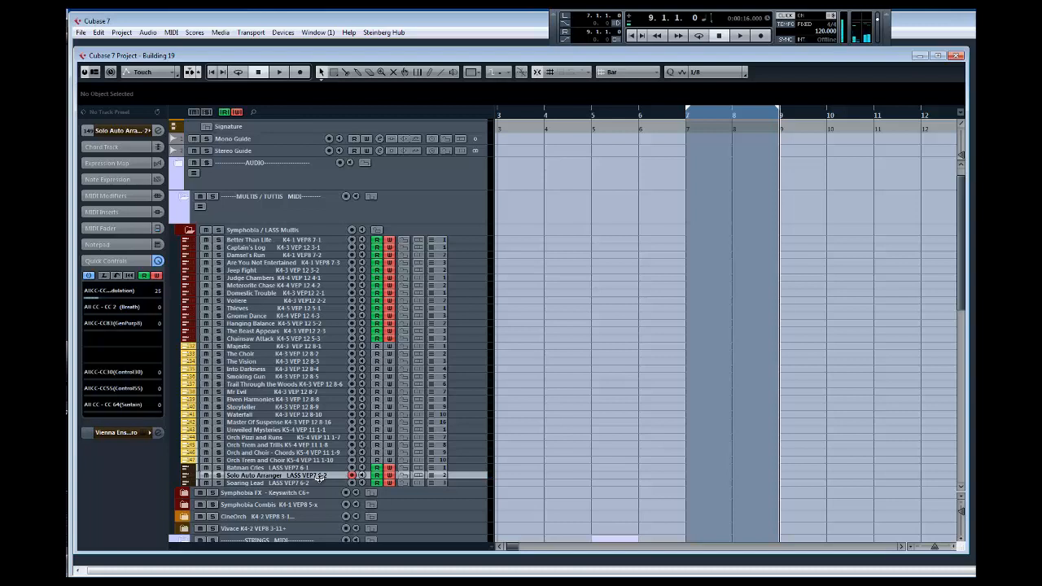
pyautogui.click(314, 484)
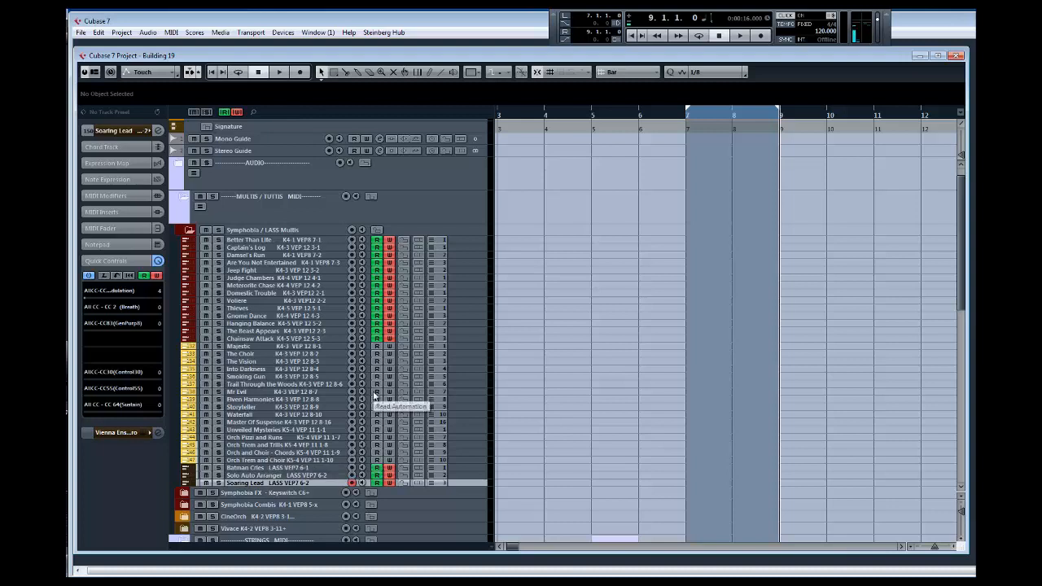
pyautogui.scroll(-5, 307, 376)
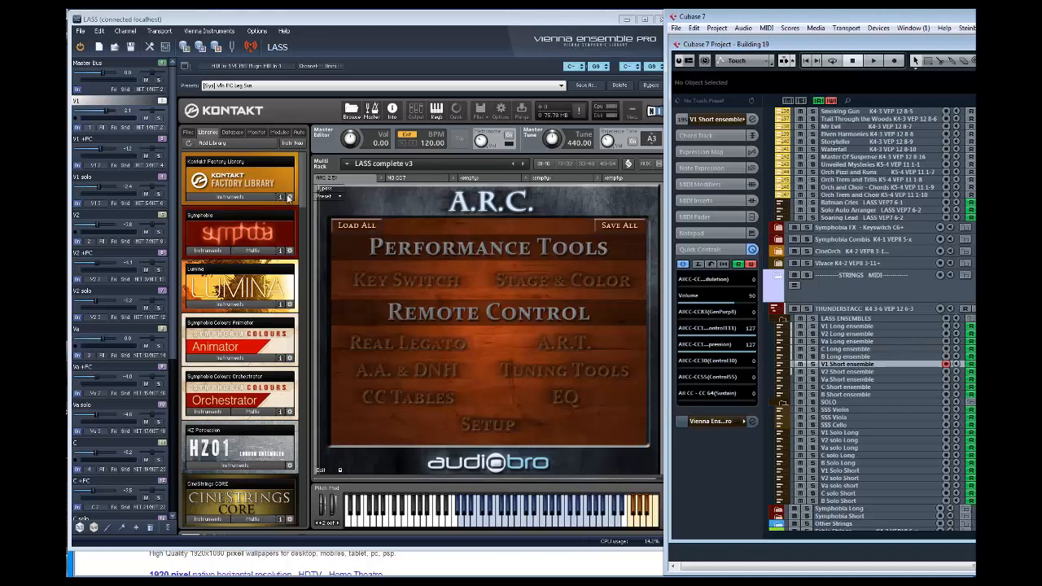
# Switch to Kontakt in Vienna Ensemble Pro and examine the LASS Legato Sordino and LA Scoring Strings patch folders, including Legato Sustains and Legato Trills.
pyautogui.moveTo(304, 195); pyautogui.dragTo(303, 269)
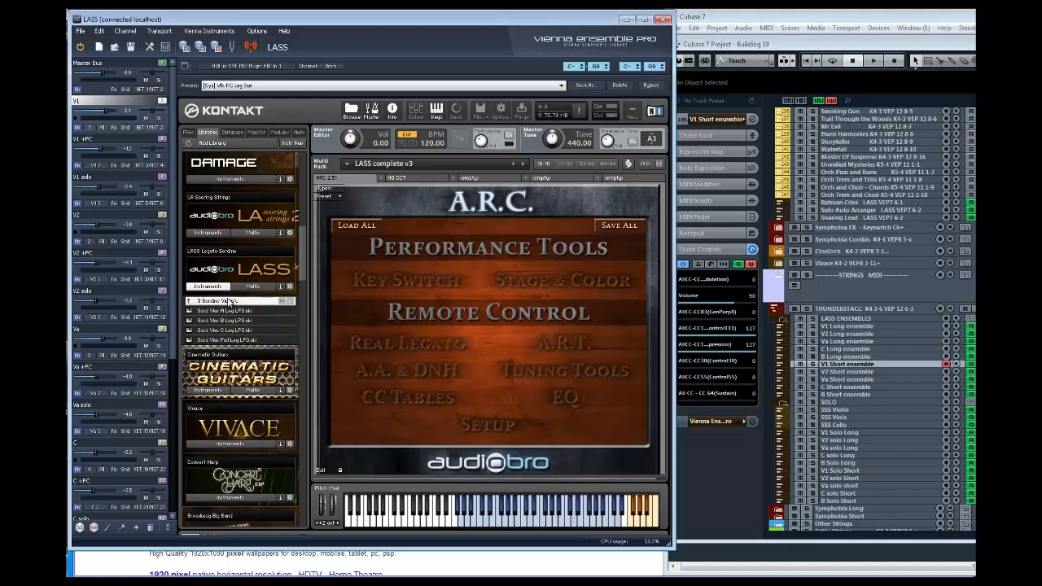
pyautogui.click(225, 300)
pyautogui.click(212, 233)
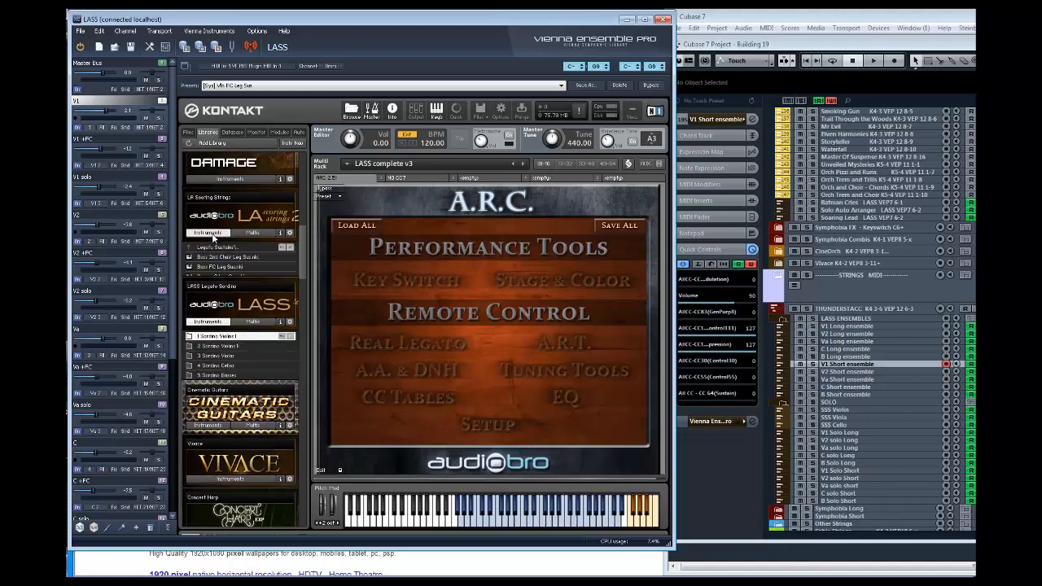
pyautogui.click(227, 239)
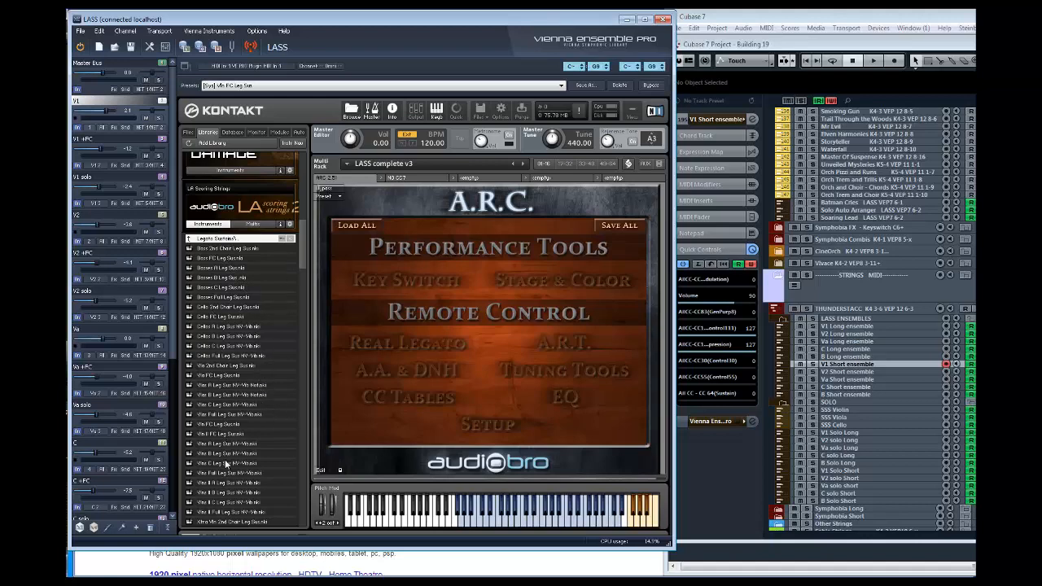
pyautogui.click(203, 238)
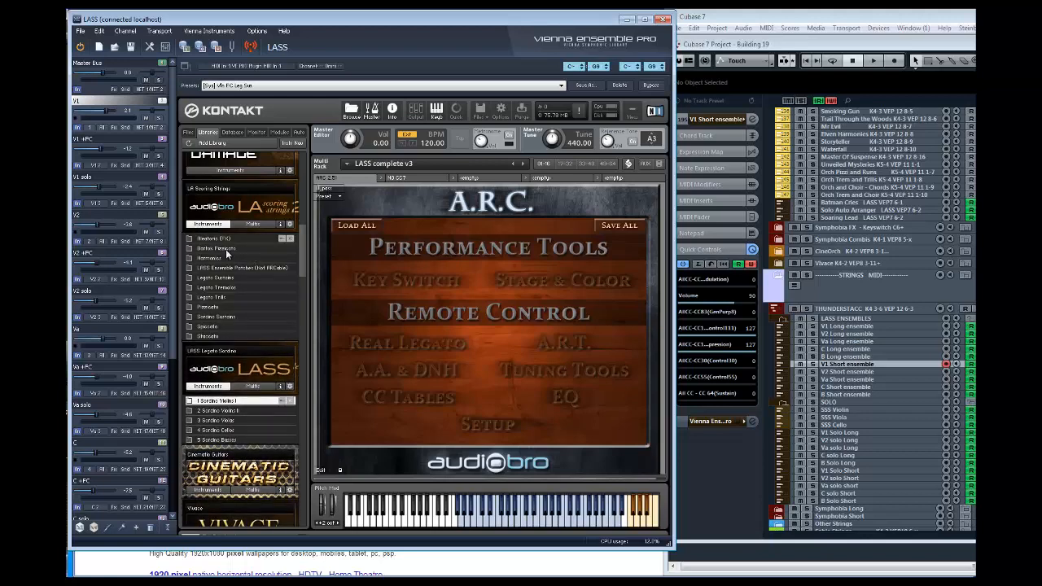
pyautogui.click(229, 298)
pyautogui.doubleClick(227, 298)
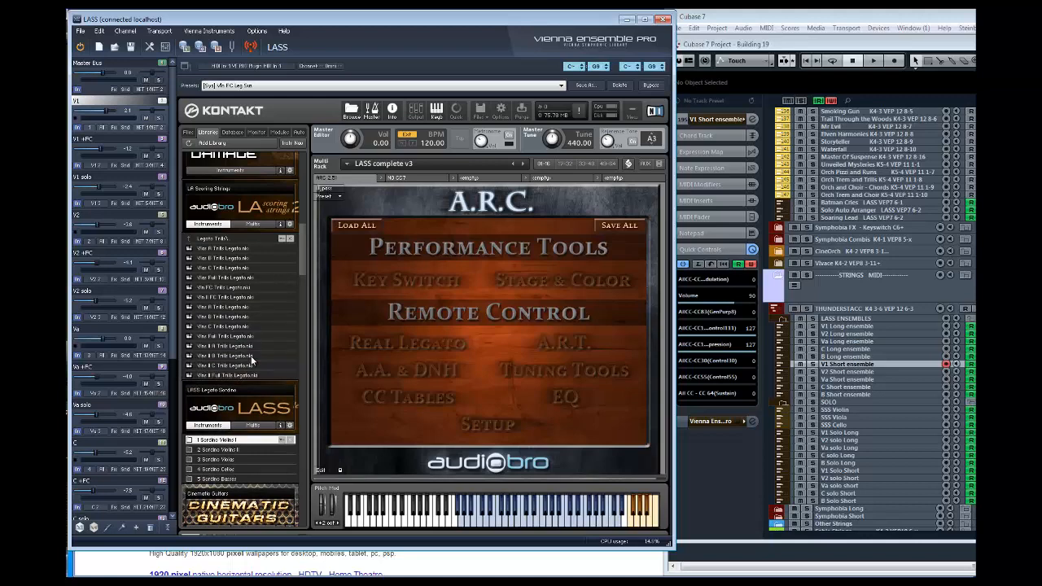
pyautogui.click(221, 239)
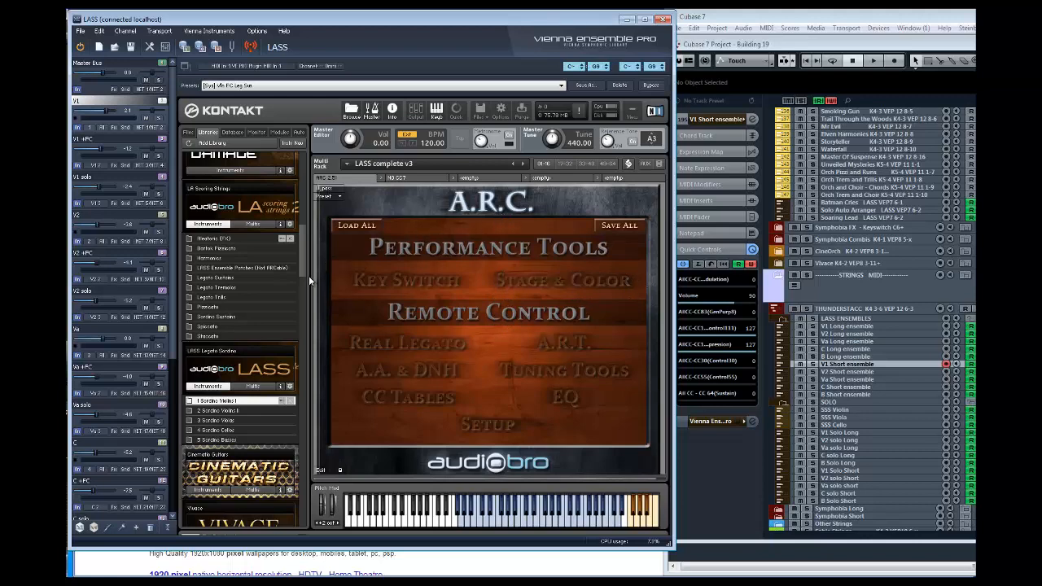
# Hide the A.R.C. script, review the patches on all four multi rack pages in minimized view, and show the script again.
pyautogui.click(628, 164)
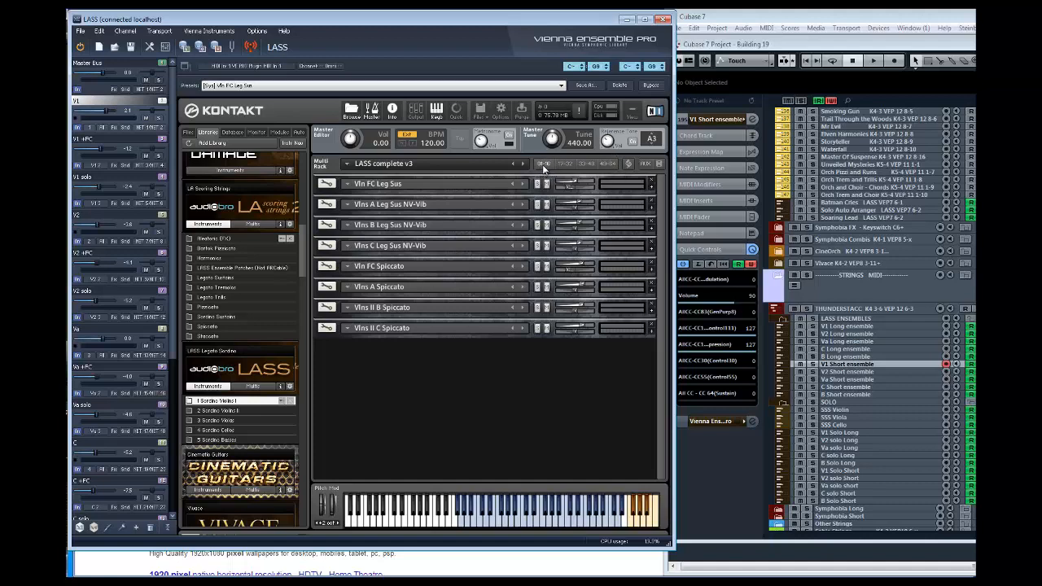
pyautogui.click(564, 164)
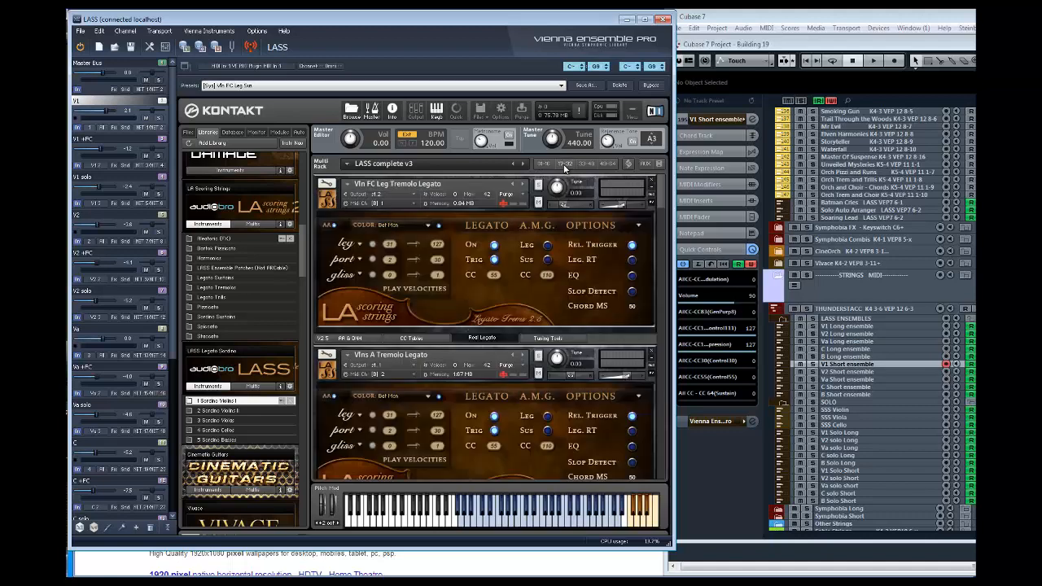
pyautogui.click(659, 164)
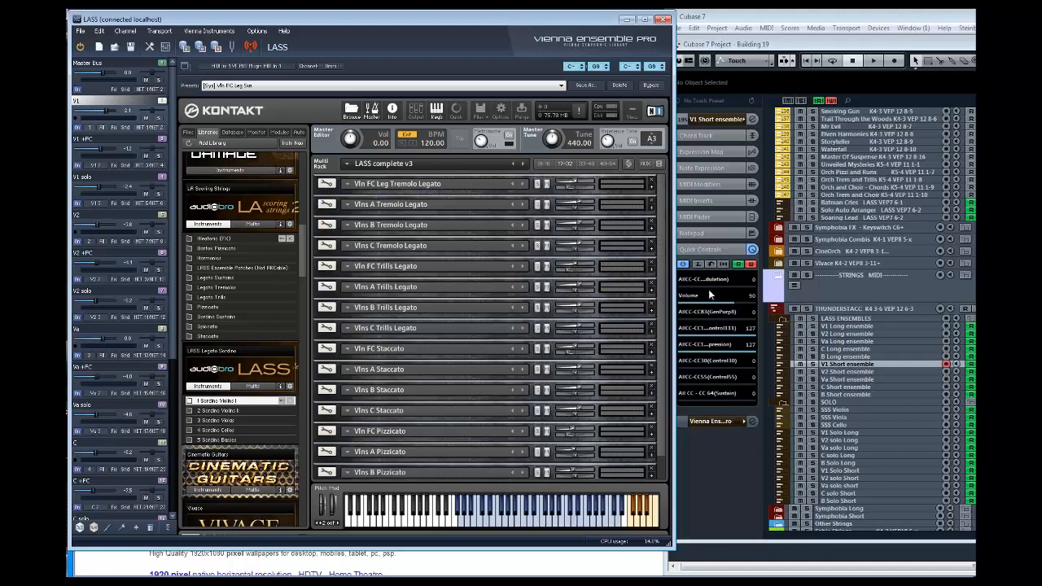
pyautogui.moveTo(658, 296); pyautogui.dragTo(642, 217)
pyautogui.click(586, 164)
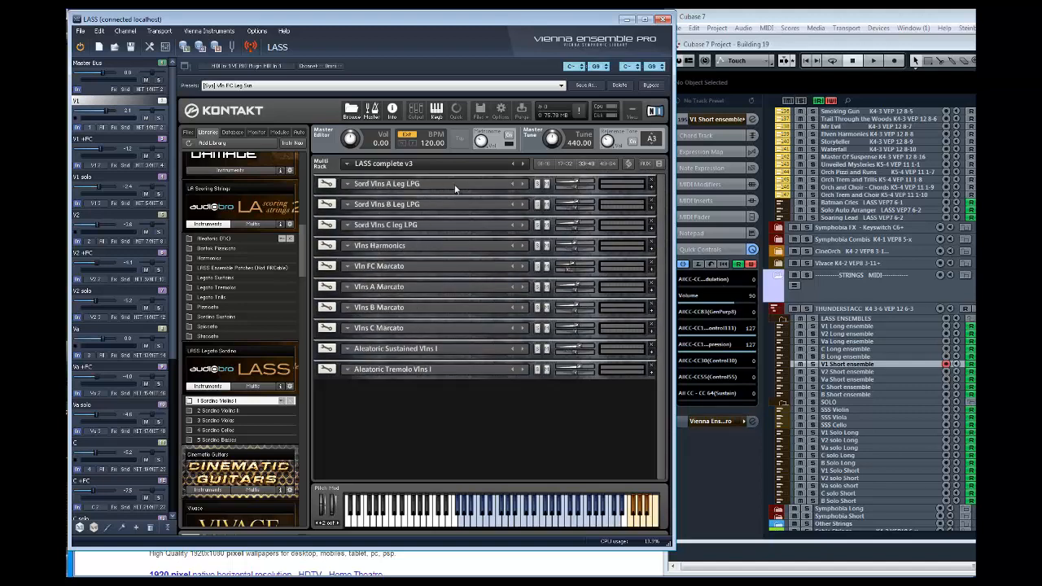
pyautogui.click(603, 164)
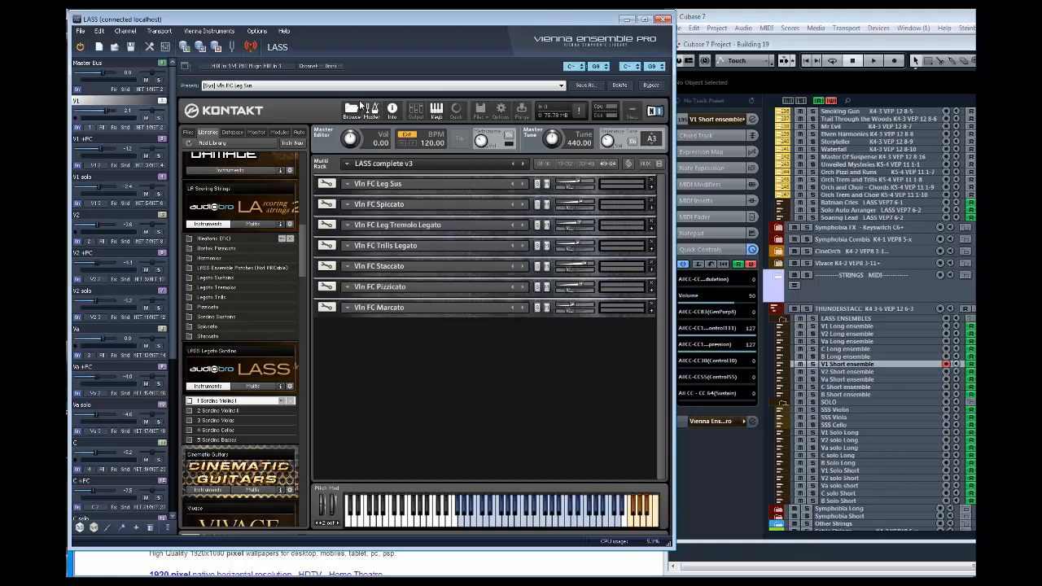
pyautogui.click(541, 160)
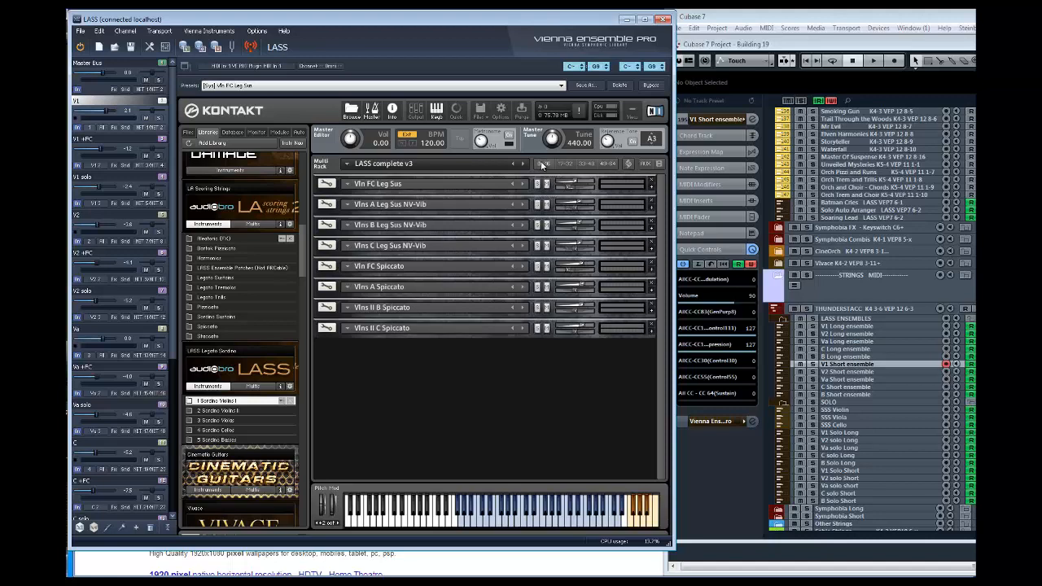
pyautogui.click(627, 164)
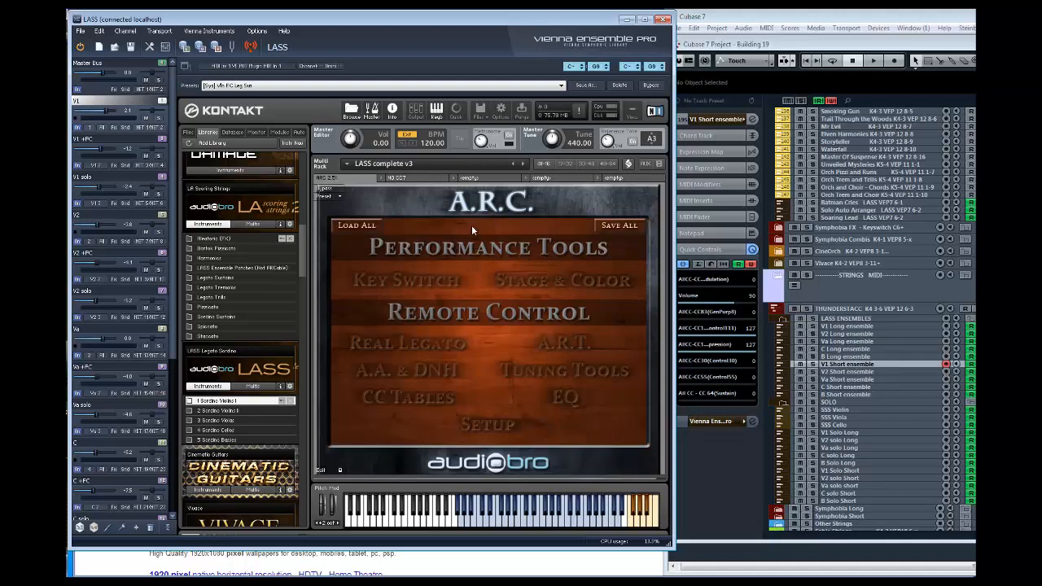
# Open the A.R.C. Setup page and display the channel assignments of port A.
pyautogui.click(480, 423)
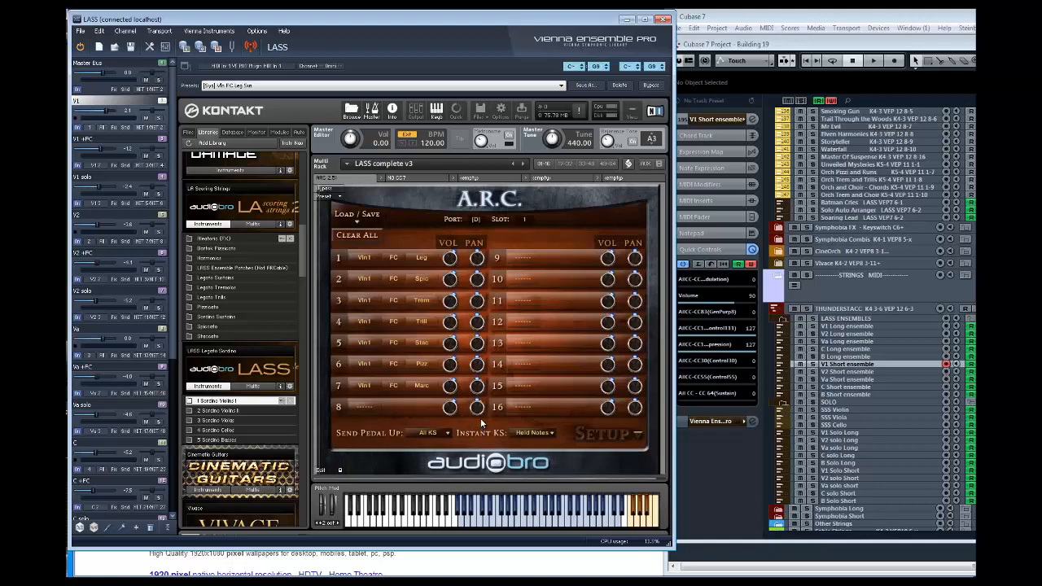
pyautogui.click(477, 220)
pyautogui.click(459, 236)
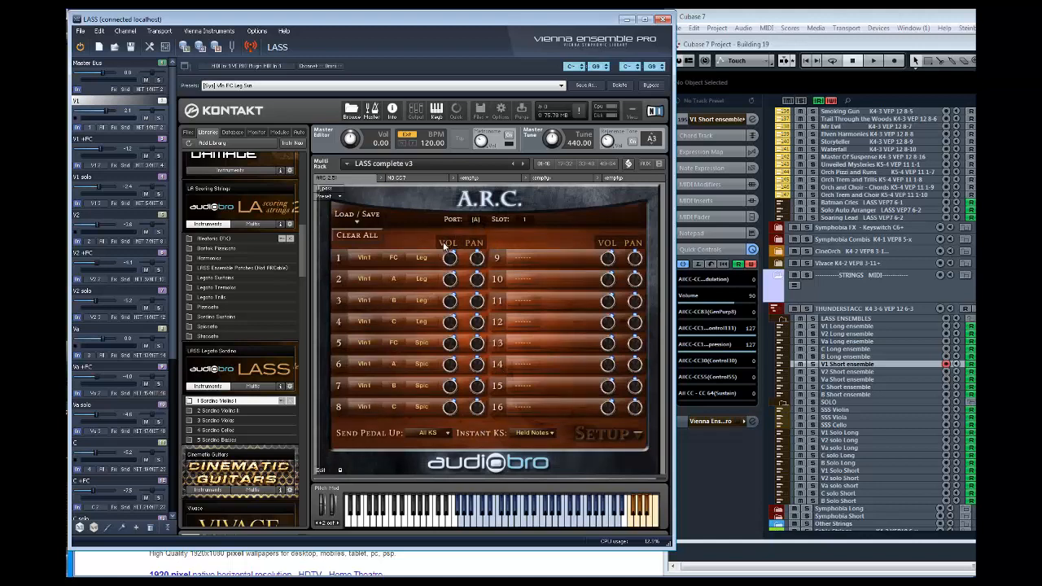
# Try alternative instrument and section choices for port A channel 1, including section A, and restore Vln1 and FC.
pyautogui.click(369, 261)
pyautogui.click(361, 290)
pyautogui.click(366, 267)
pyautogui.click(351, 280)
pyautogui.click(395, 258)
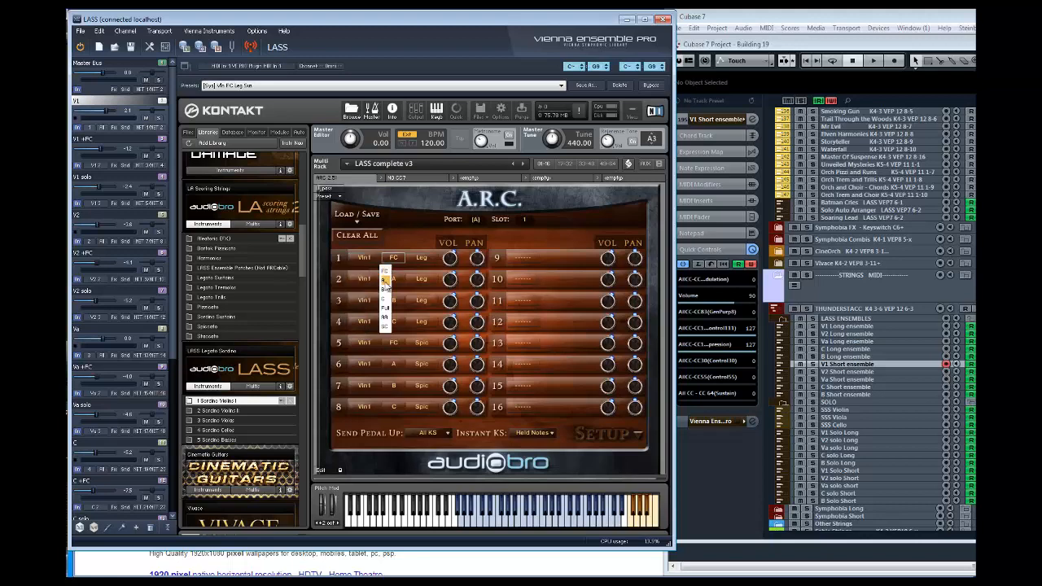
pyautogui.click(385, 282)
pyautogui.click(396, 260)
pyautogui.click(385, 272)
# Try the Sord articulation on port A channel 1 and set it back to Leg.
pyautogui.click(419, 258)
pyautogui.click(409, 316)
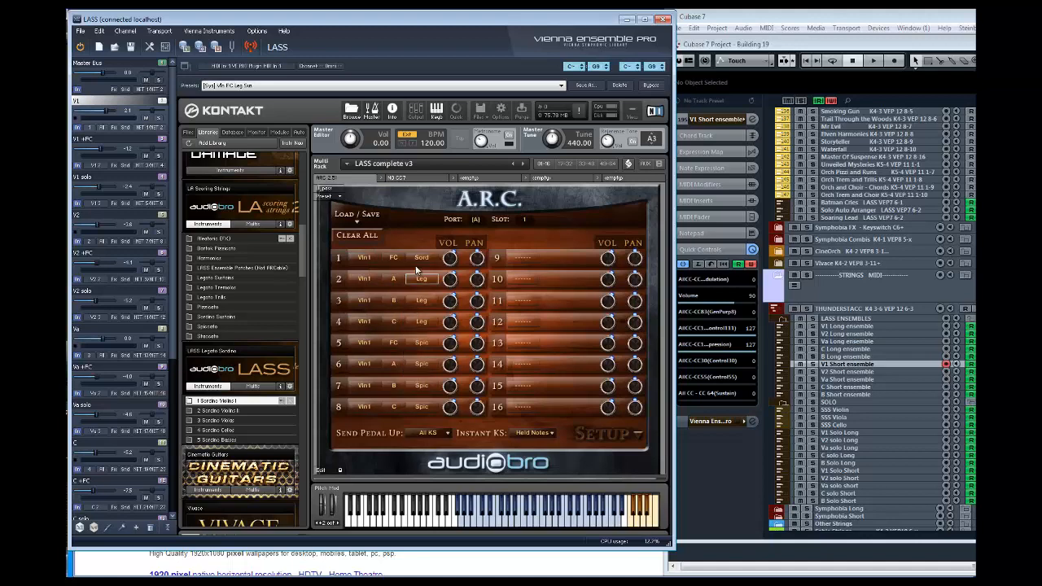
pyautogui.click(421, 259)
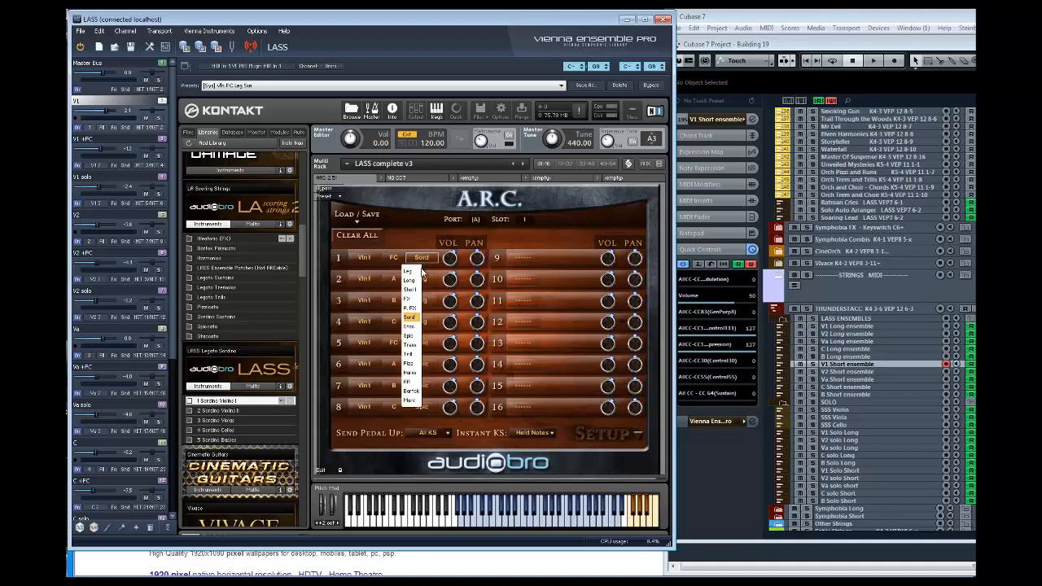
pyautogui.click(411, 271)
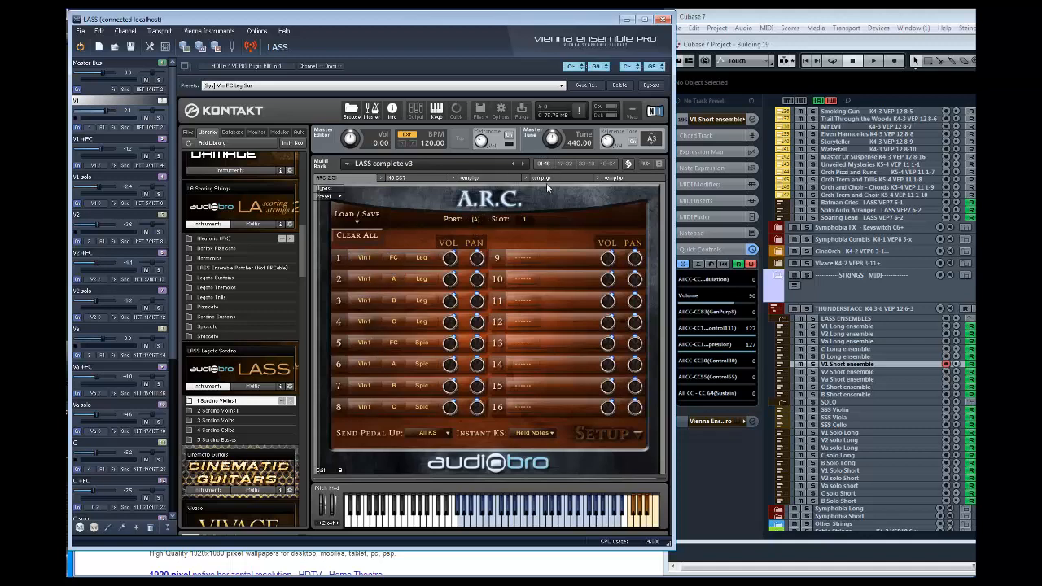
# Display the port B channel assignments in Setup and compare them with the patches in the multi rack.
pyautogui.click(475, 219)
pyautogui.click(455, 242)
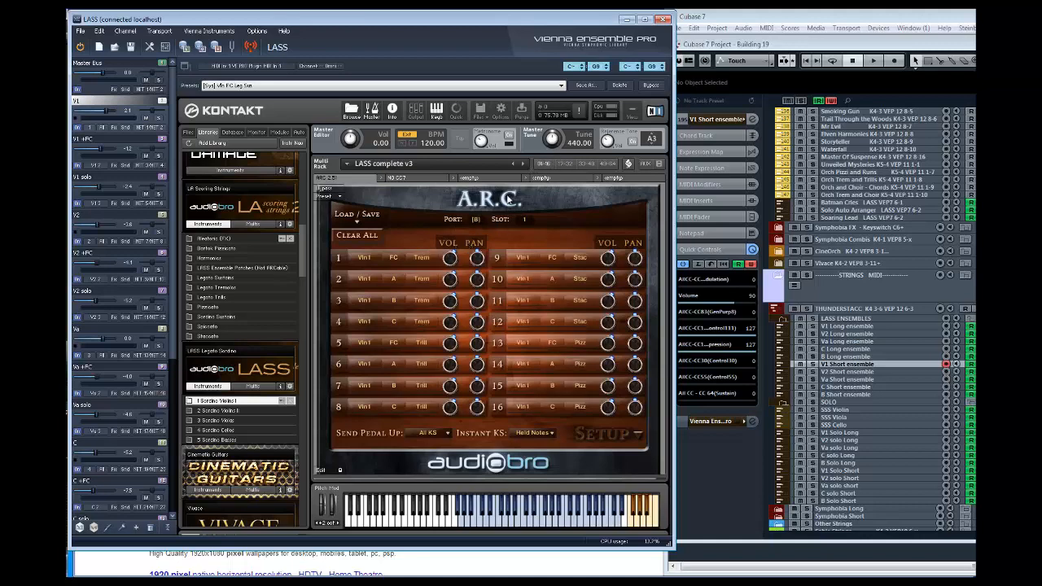
pyautogui.click(628, 164)
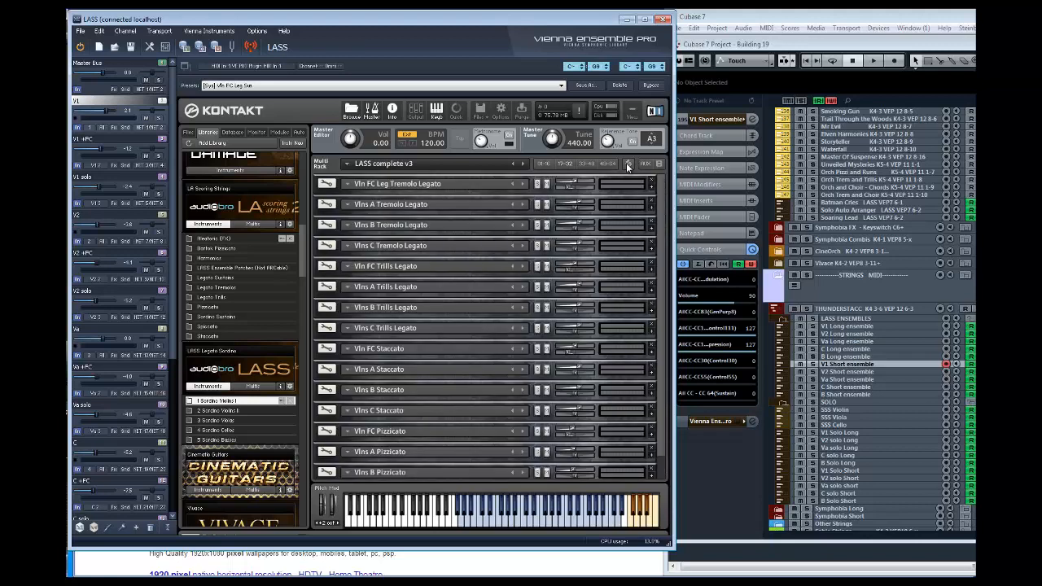
pyautogui.click(628, 164)
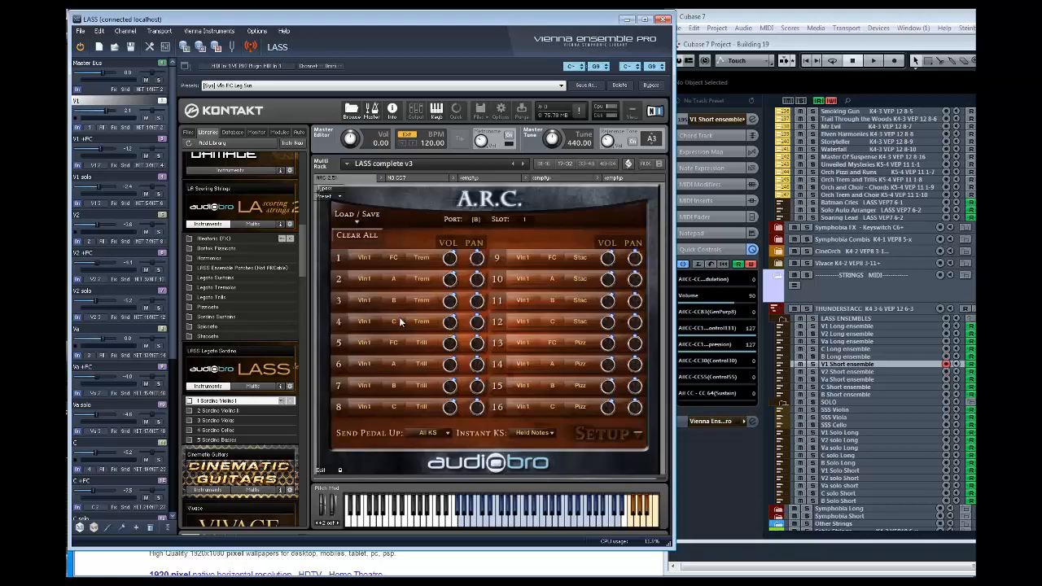
# Review the Setup channel assignments of ports C and D, and return to port A.
pyautogui.click(477, 220)
pyautogui.click(456, 245)
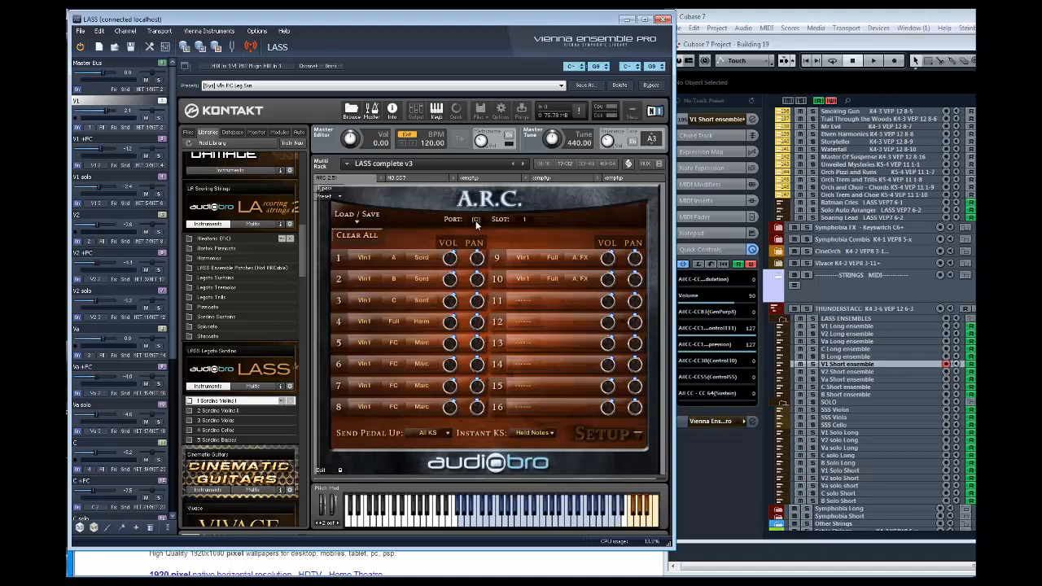
pyautogui.click(477, 220)
pyautogui.click(457, 257)
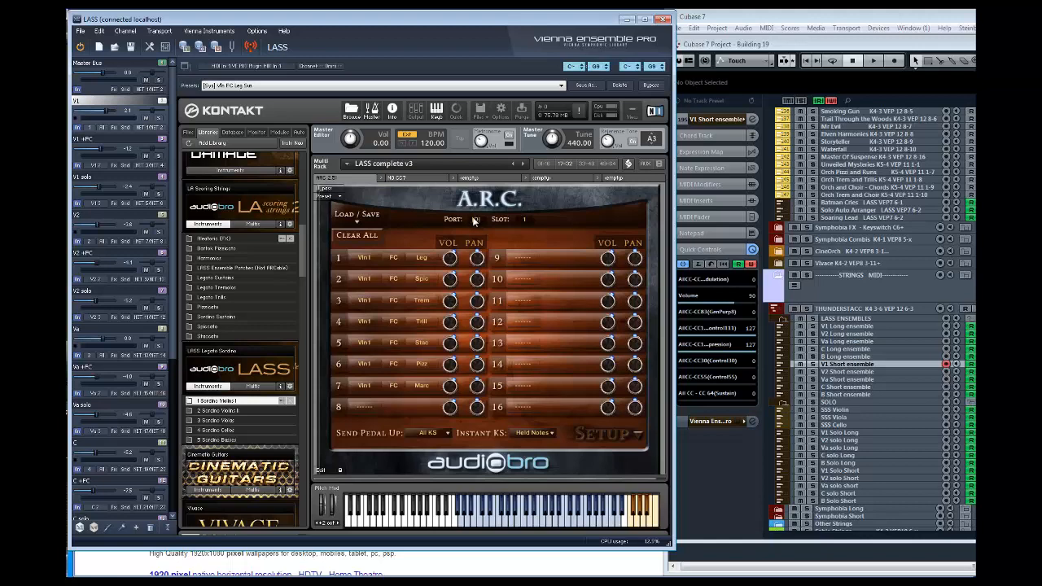
pyautogui.click(475, 218)
pyautogui.click(460, 235)
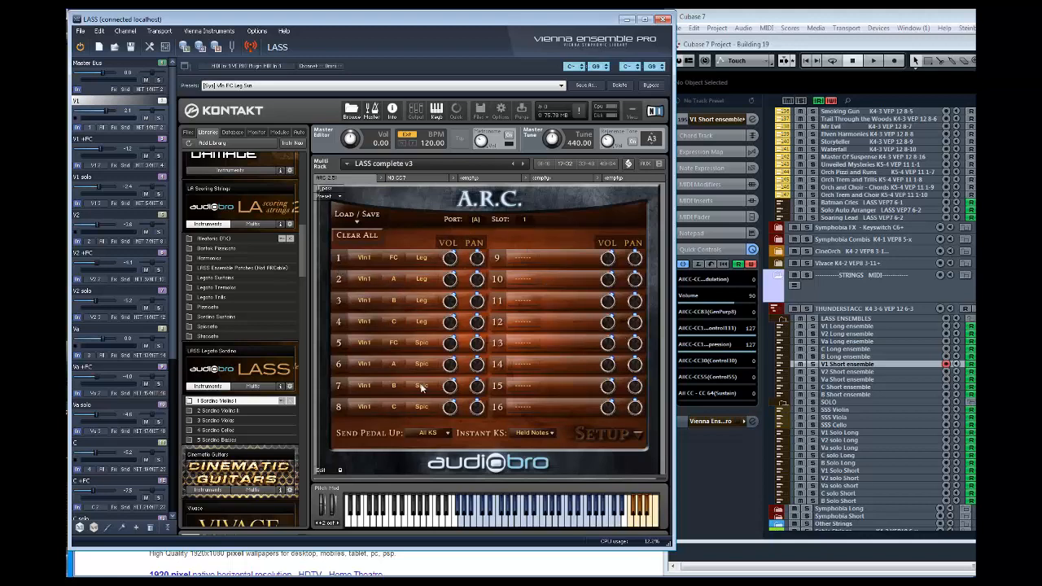
# Leave the Setup page and open keyswitch Set A on the A.R.C. Key Switch page.
pyautogui.click(607, 435)
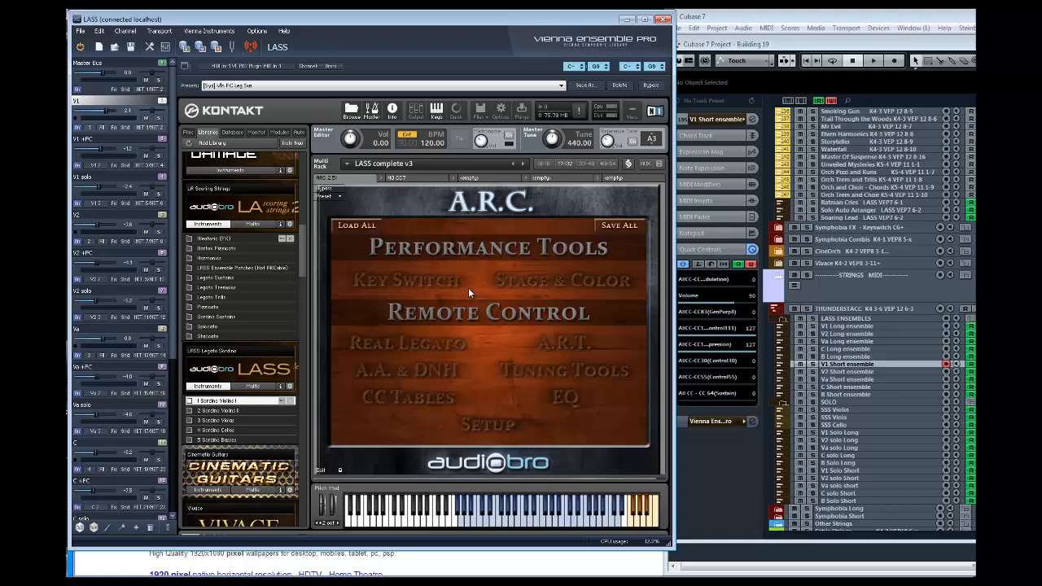
pyautogui.click(438, 282)
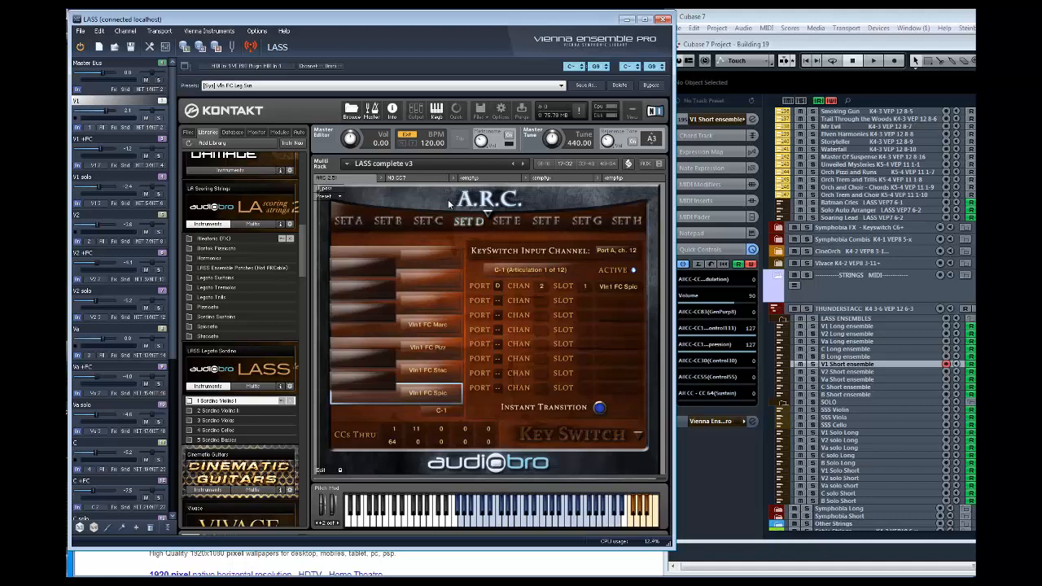
pyautogui.click(352, 221)
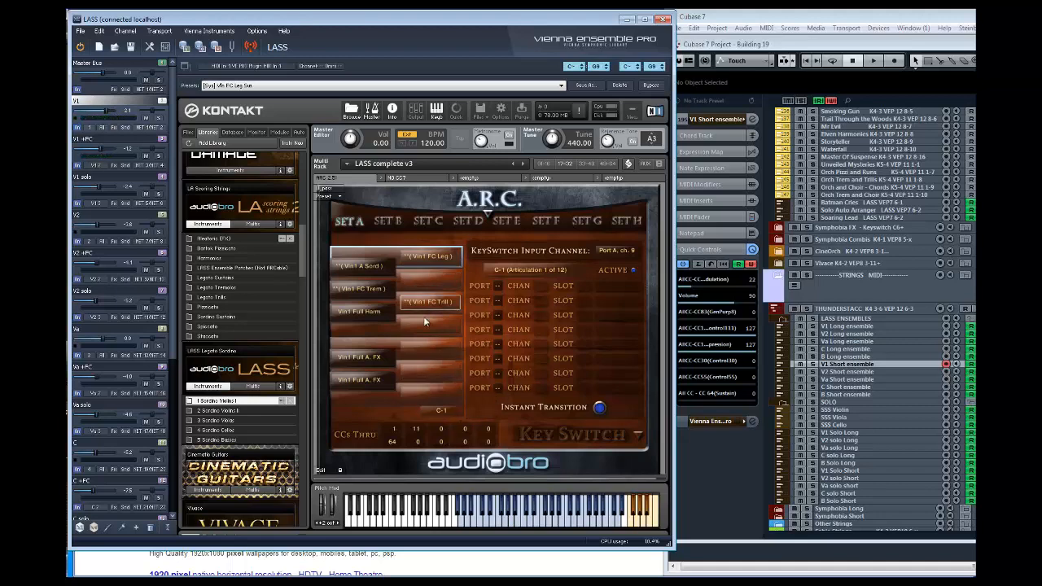
# Assign Vln1 FC Leg to the B-1 keyswitch in Set A from its articulation list.
pyautogui.click(437, 256)
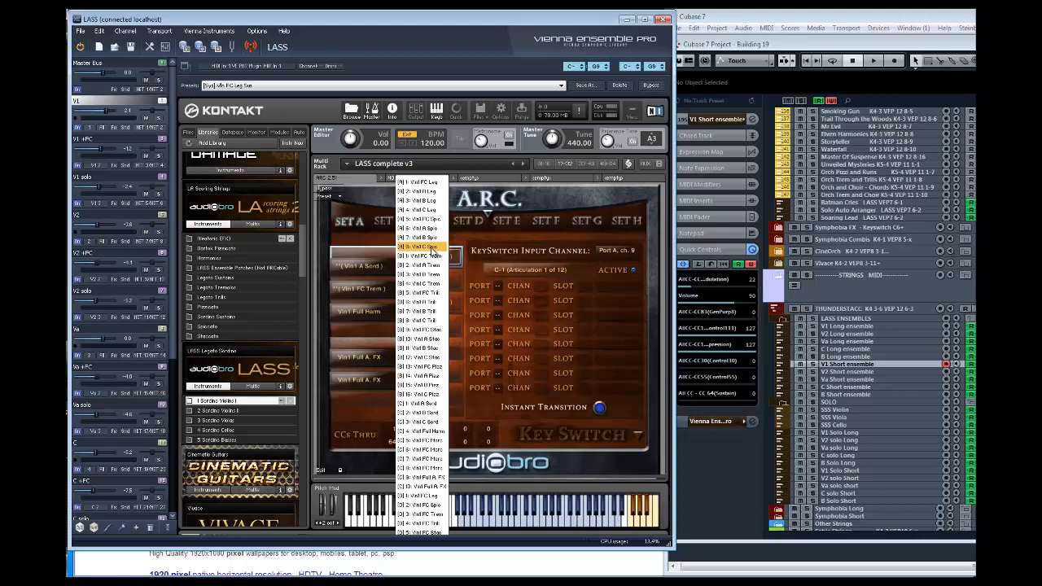
pyautogui.click(456, 202)
pyautogui.click(430, 258)
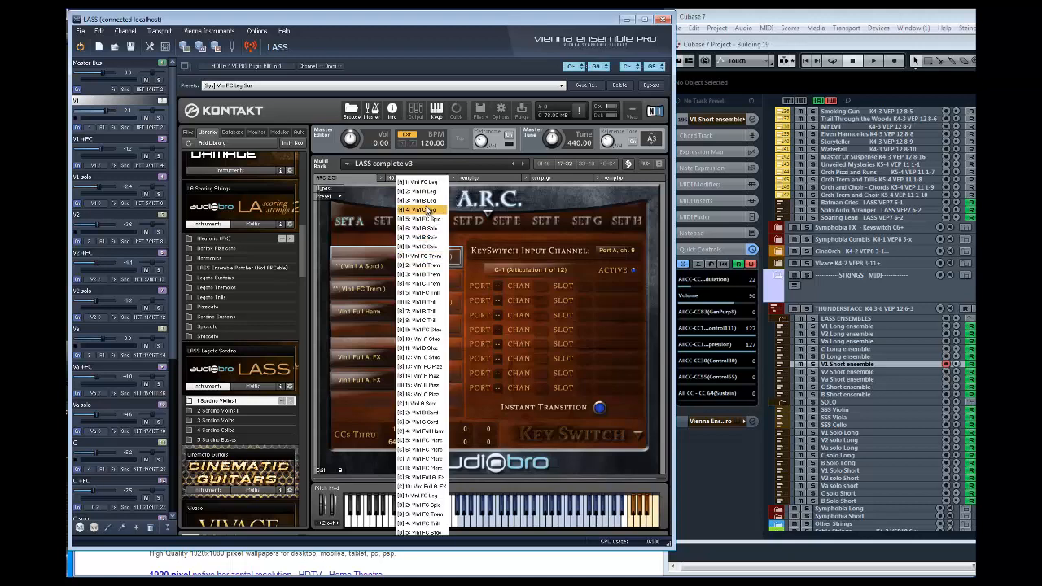
pyautogui.click(422, 182)
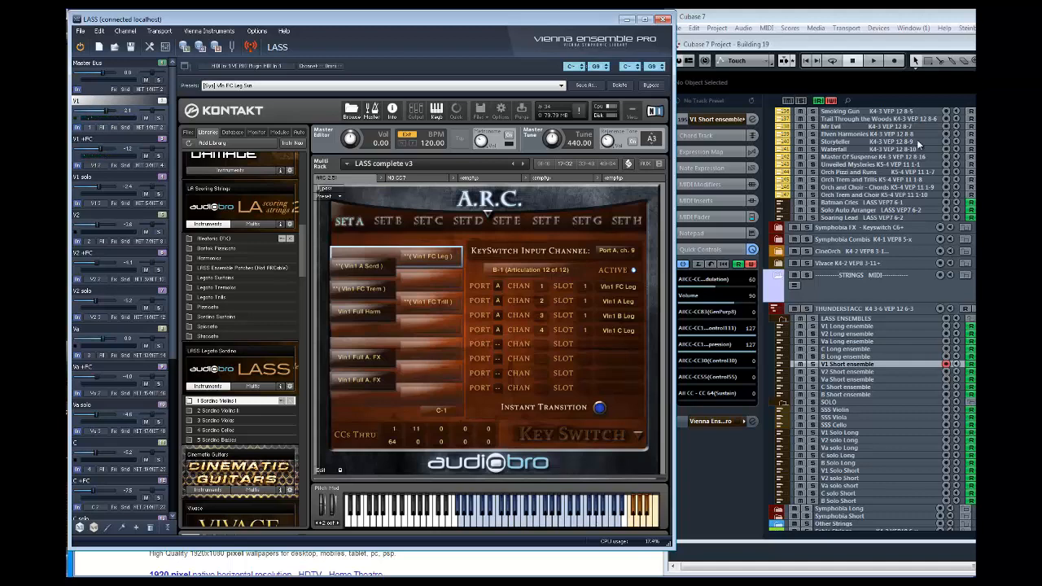
# Select the V1 Long ensemble track in Cubase, review patches 01-16 in Kontakt's multi rack and return to A.R.C.
pyautogui.click(845, 50)
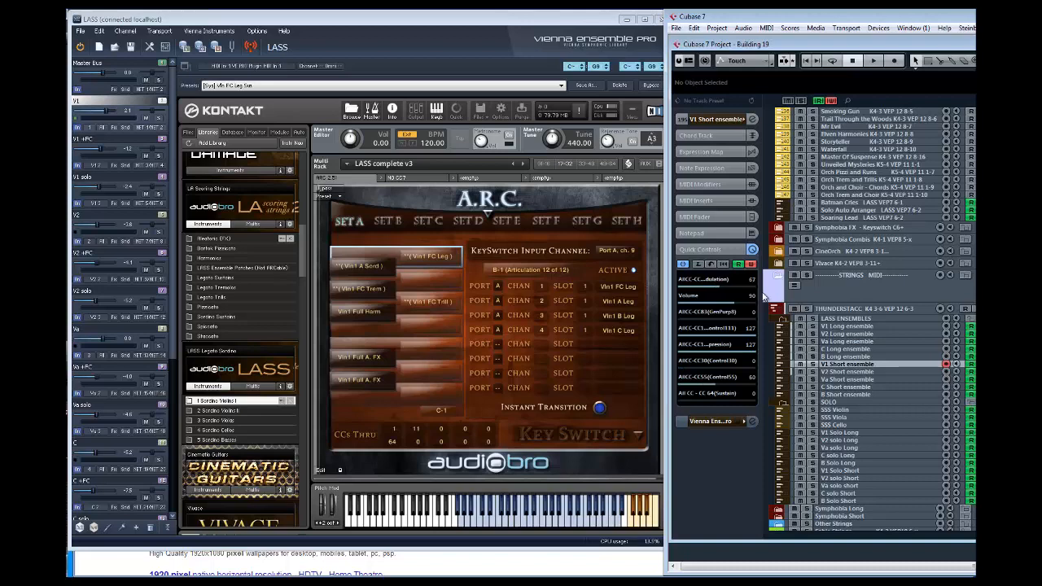
pyautogui.click(848, 326)
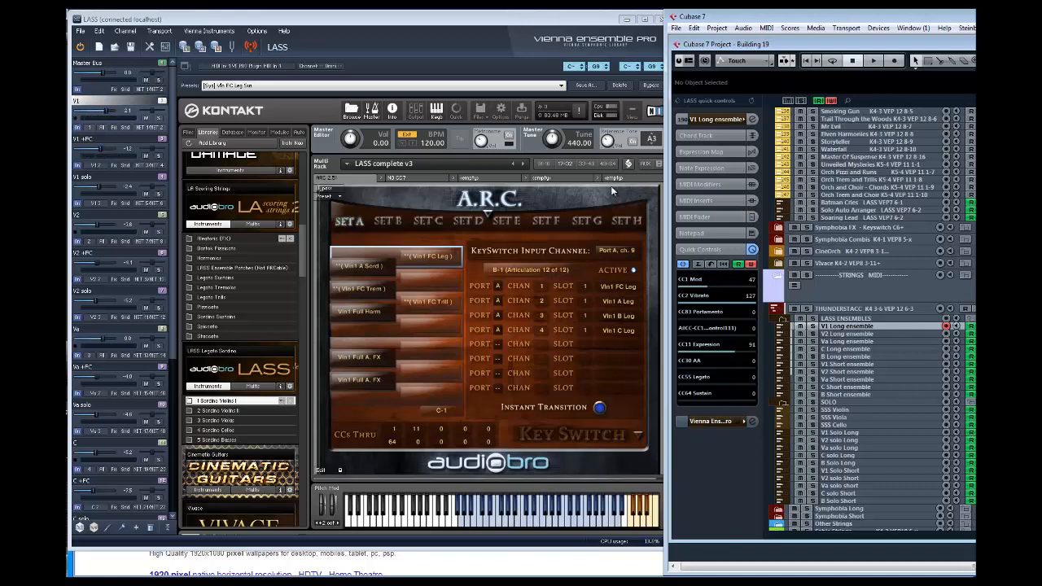
pyautogui.click(626, 166)
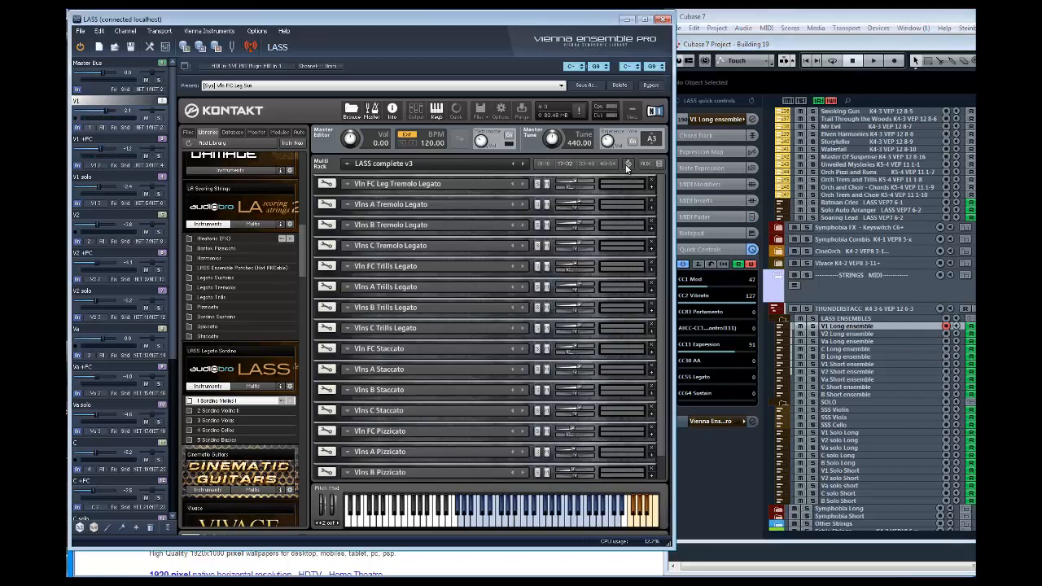
pyautogui.click(542, 165)
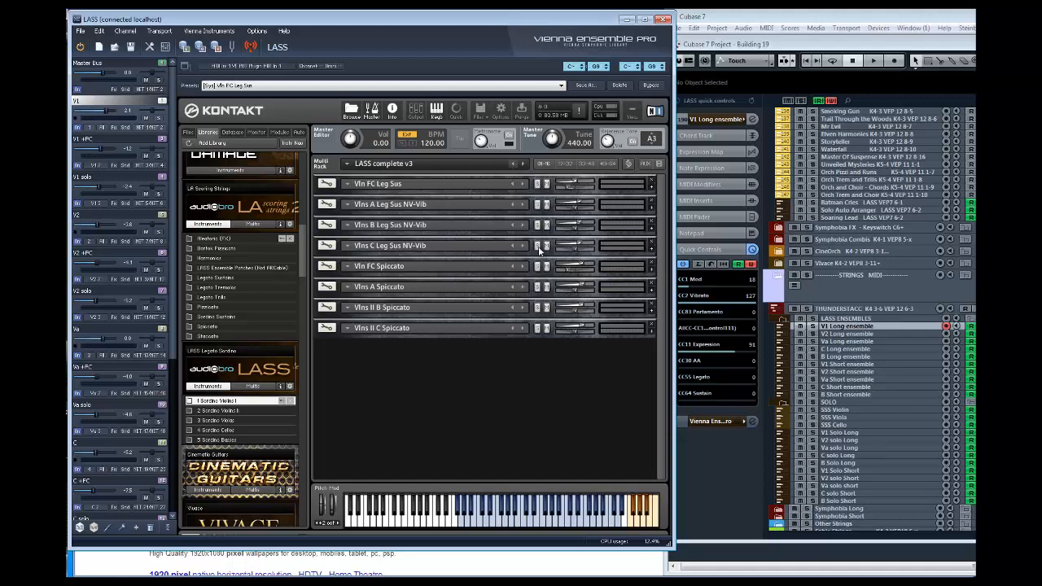
pyautogui.click(627, 163)
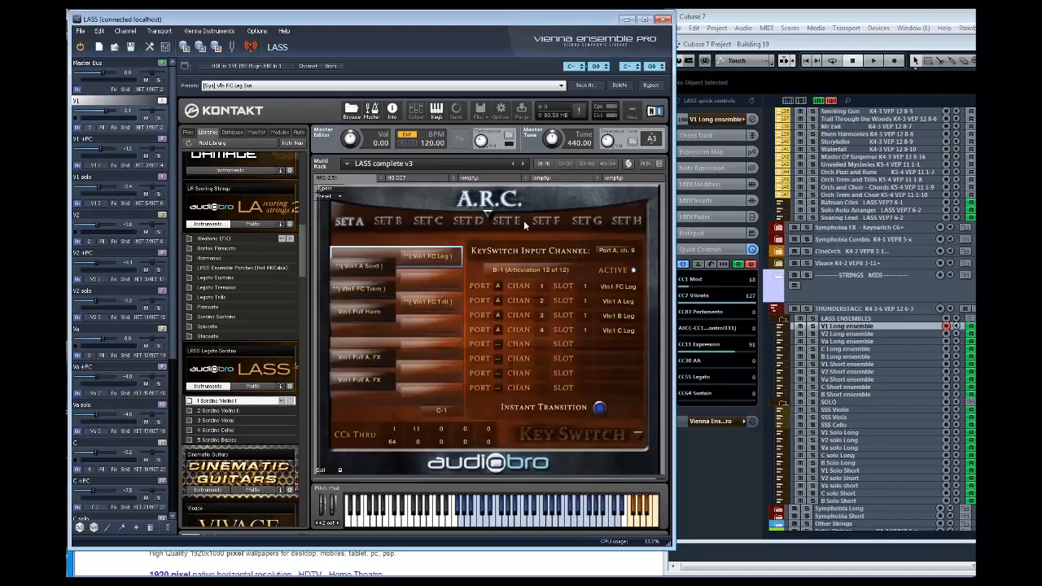
# Assign Vln1 A Sord to the A#-1 keyswitch in Set A.
pyautogui.click(620, 301)
pyautogui.click(380, 269)
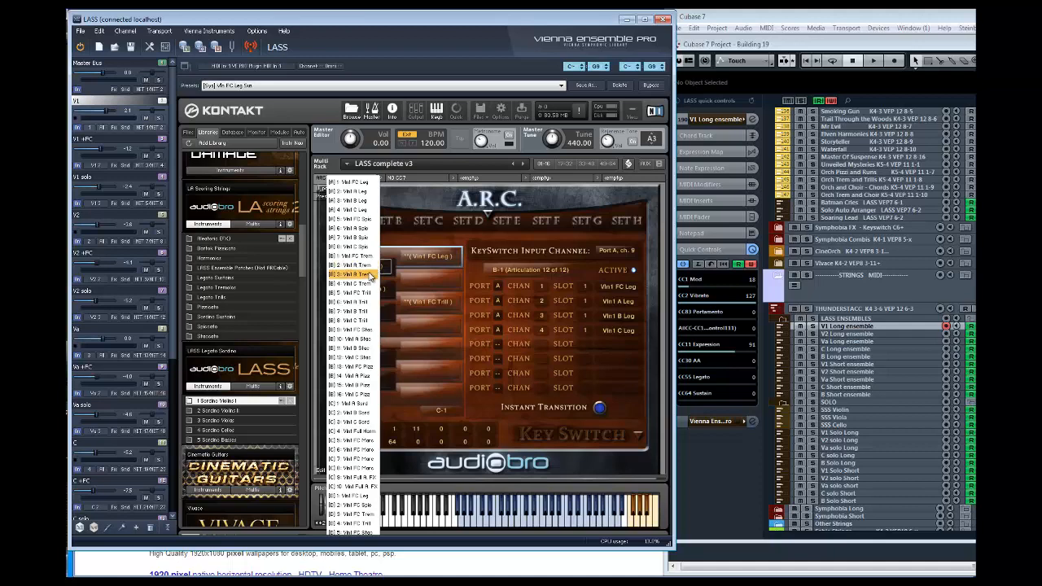
pyautogui.click(371, 404)
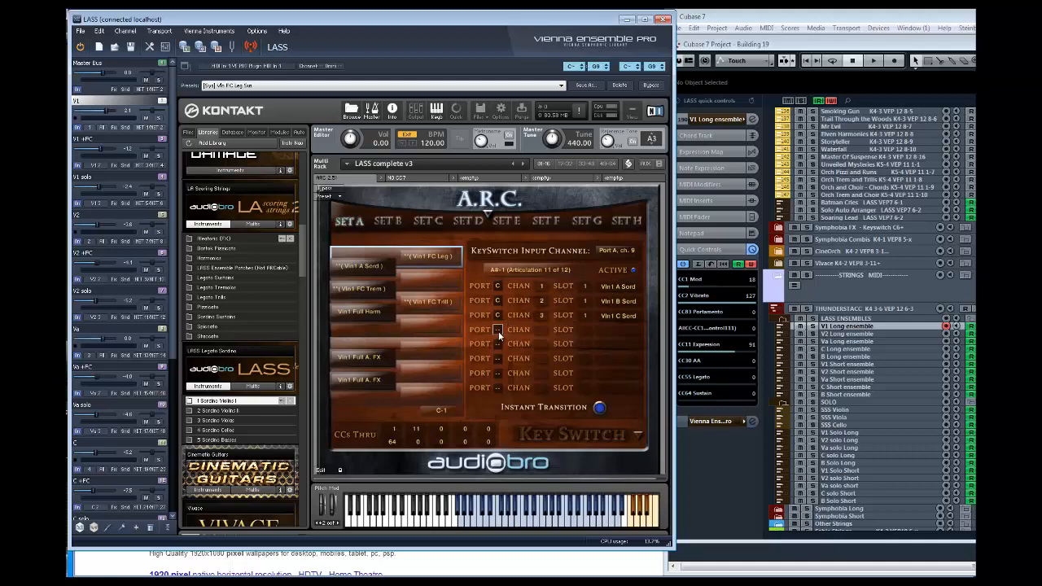
# Add Vln1 FC Pizz as the fourth layer of the A#-1 keyswitch.
pyautogui.click(624, 335)
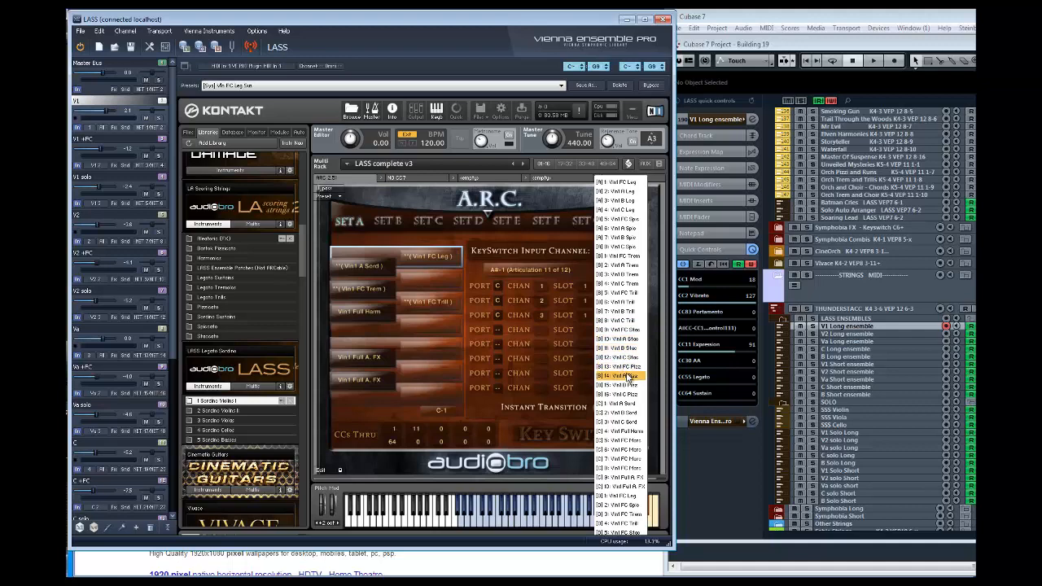
pyautogui.click(632, 369)
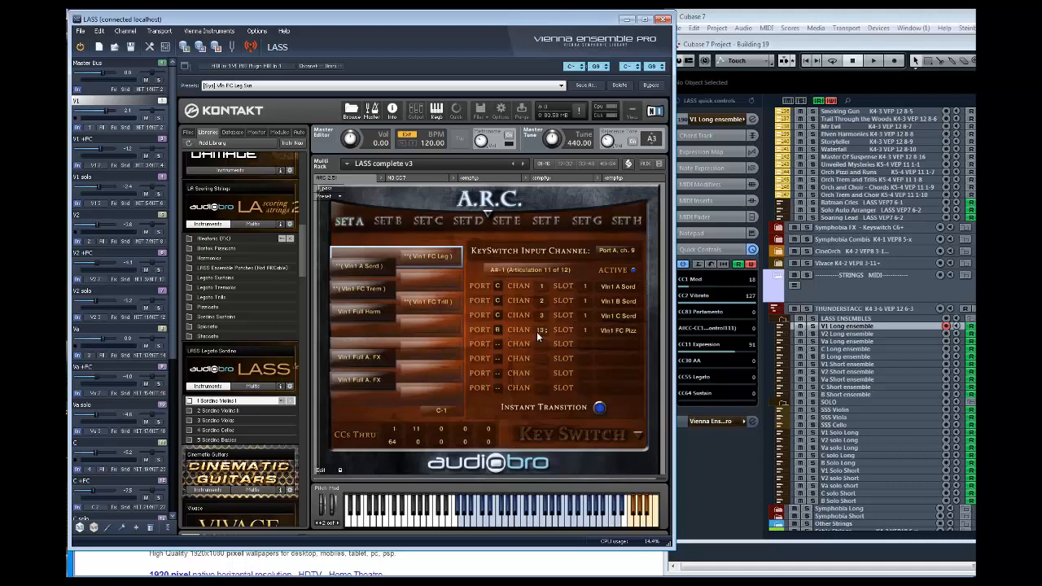
# Examine the Vln FC Pizzicato patch among patches 17-32 of the multi rack and return to A.R.C.
pyautogui.click(644, 163)
pyautogui.click(659, 164)
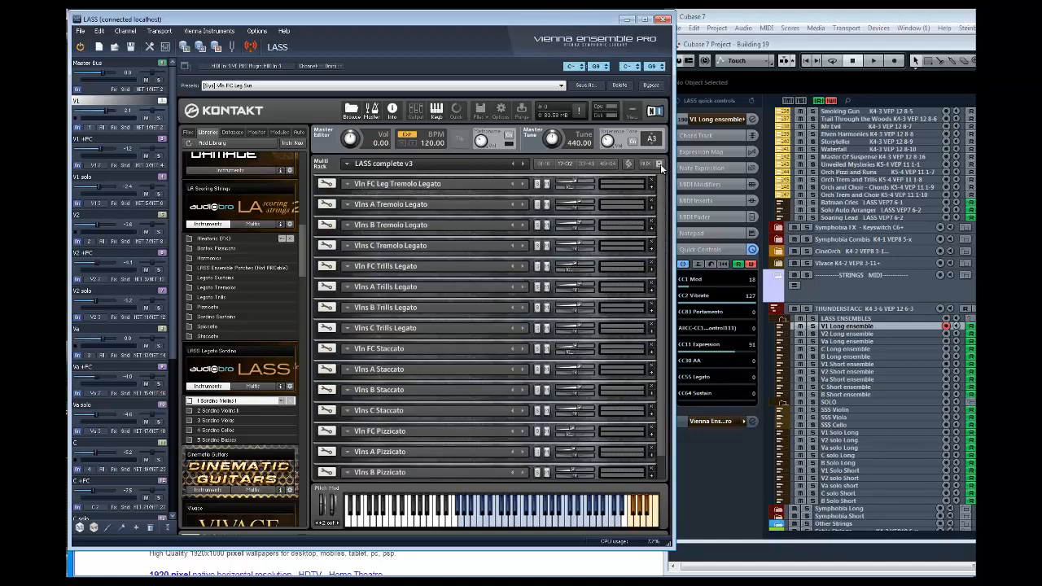
pyautogui.scroll(-1, 385, 407)
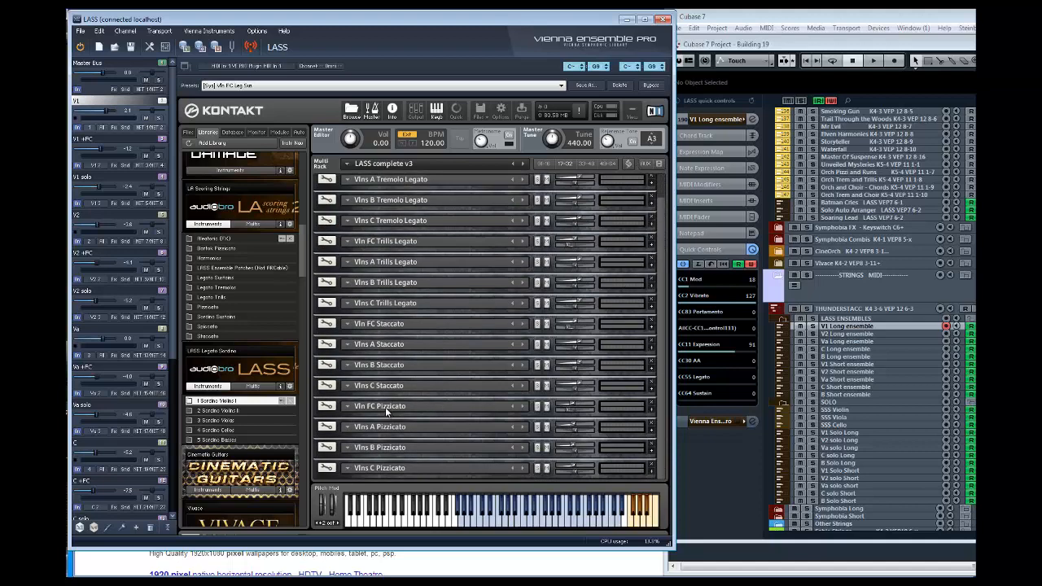
pyautogui.click(651, 414)
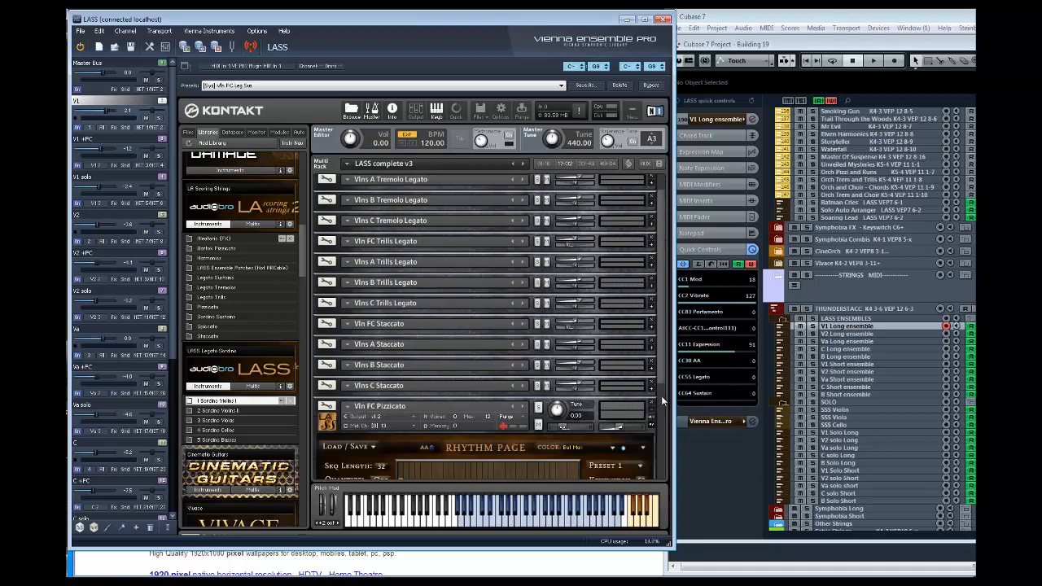
pyautogui.click(651, 414)
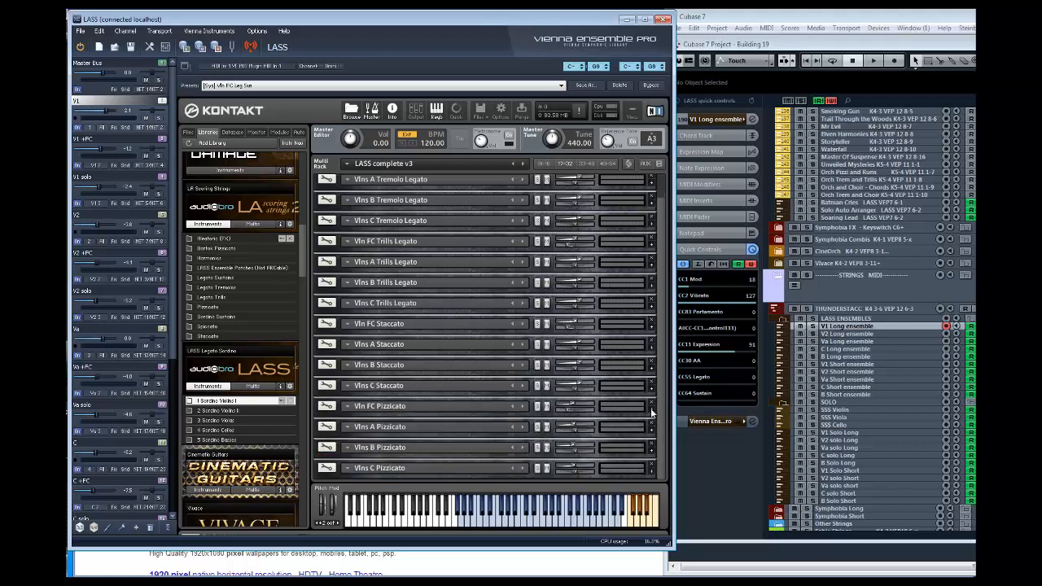
pyautogui.scroll(1, 657, 350)
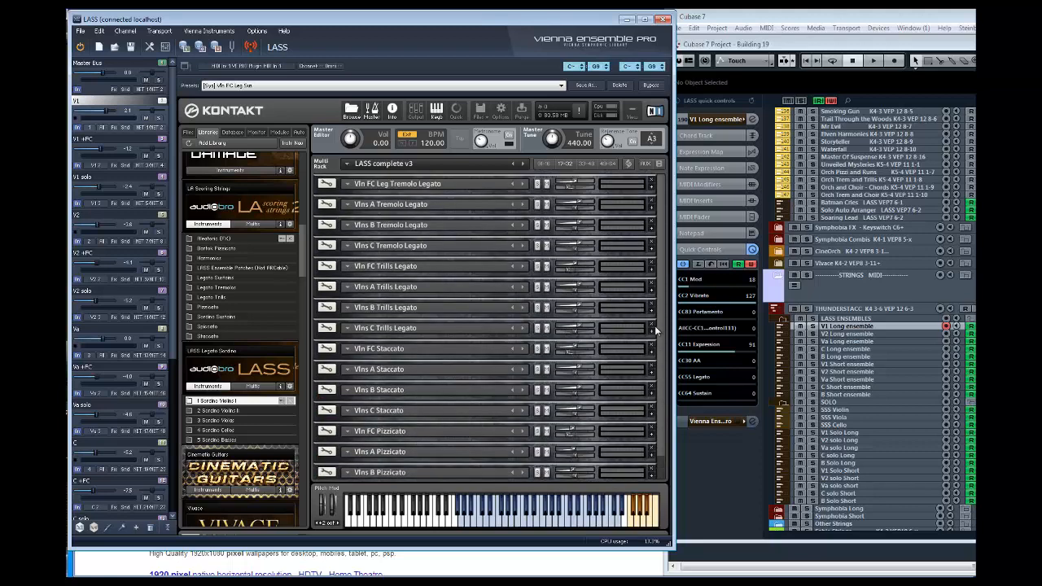
pyautogui.click(628, 165)
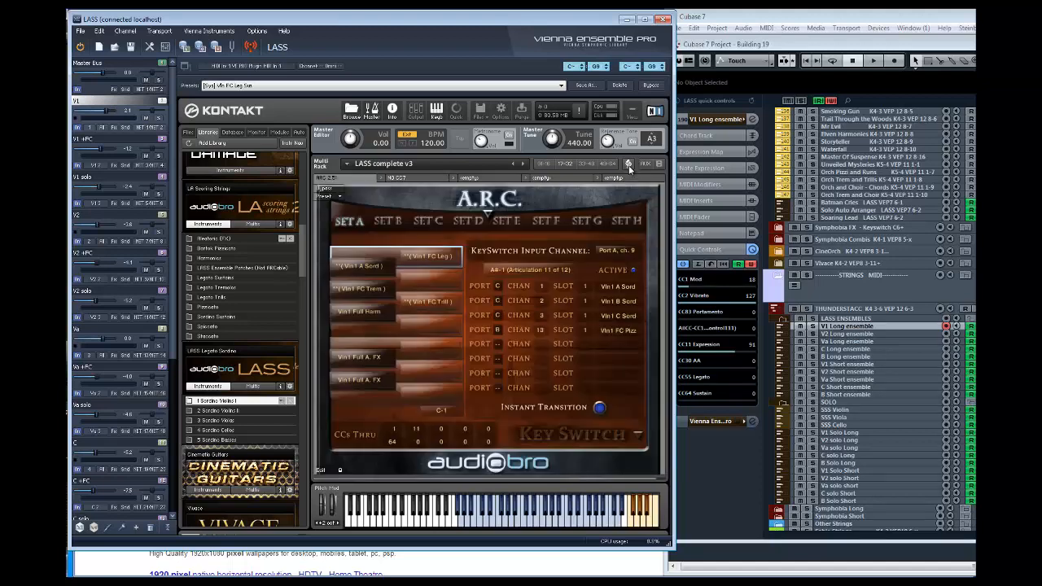
# Try Vln1 B Leg as the fourth layer of the A#-1 keyswitch and close the articulation list.
pyautogui.click(612, 330)
pyautogui.click(617, 335)
pyautogui.click(617, 332)
pyautogui.click(618, 201)
pyautogui.click(619, 330)
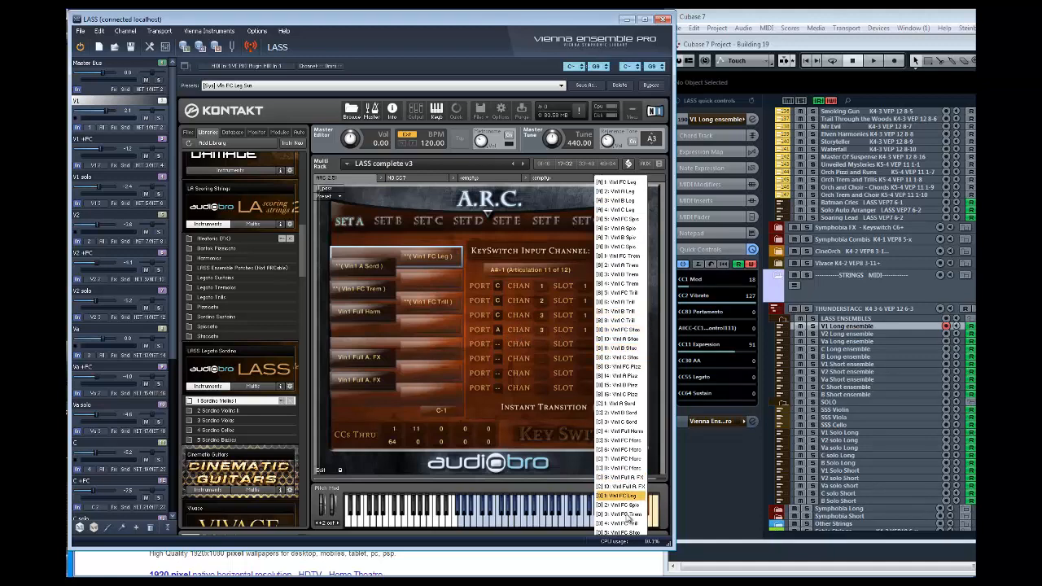
pyautogui.click(574, 379)
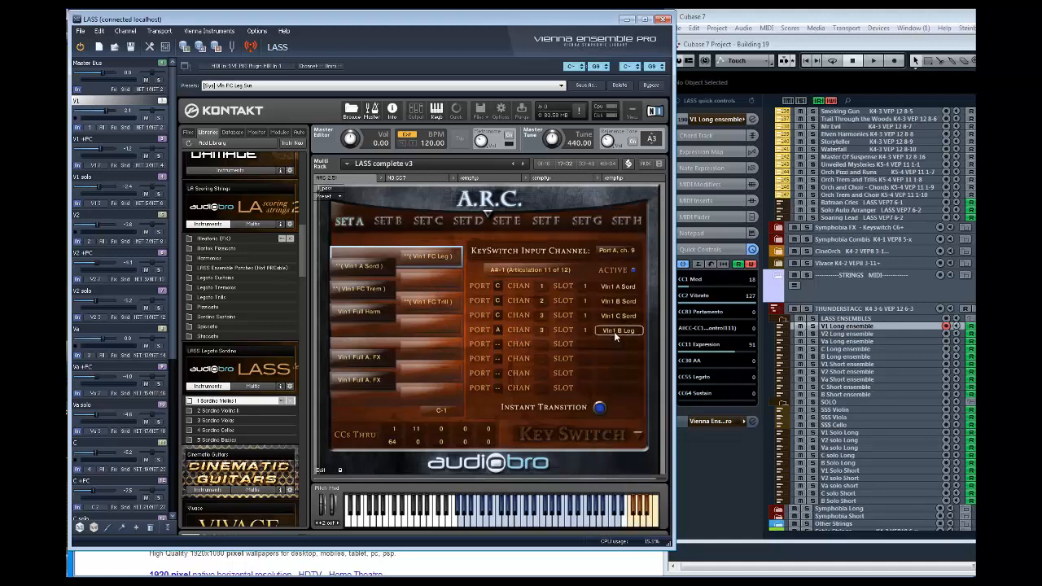
# Clear the port of the fourth layer of the A#-1 keyswitch.
pyautogui.click(617, 346)
pyautogui.click(497, 332)
pyautogui.click(497, 331)
pyautogui.click(494, 342)
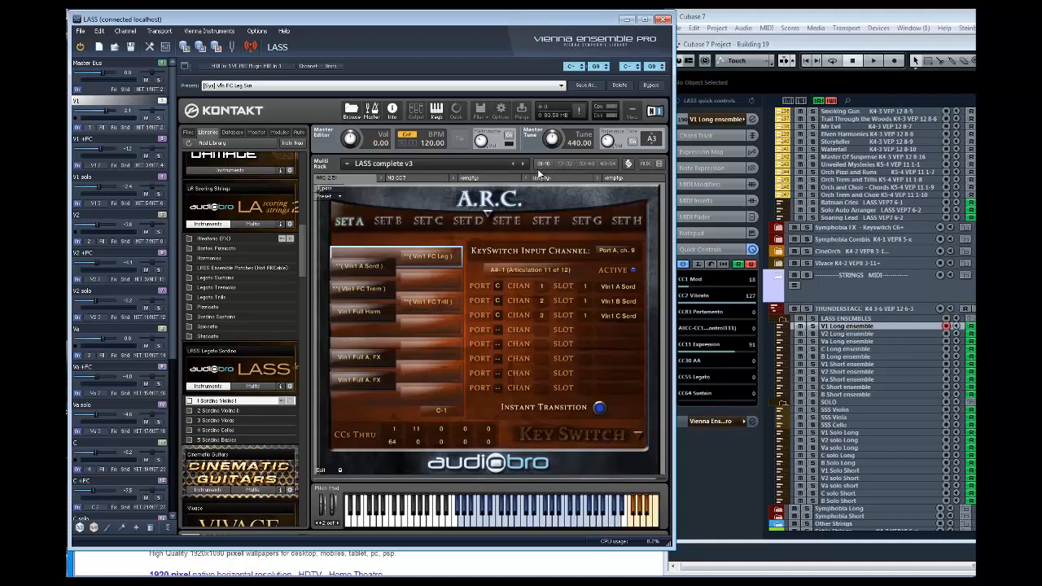
# View the multi rack patches, check the V1 Long ensemble track's MIDI settings in Cubase, and return to A.R.C.
pyautogui.click(626, 165)
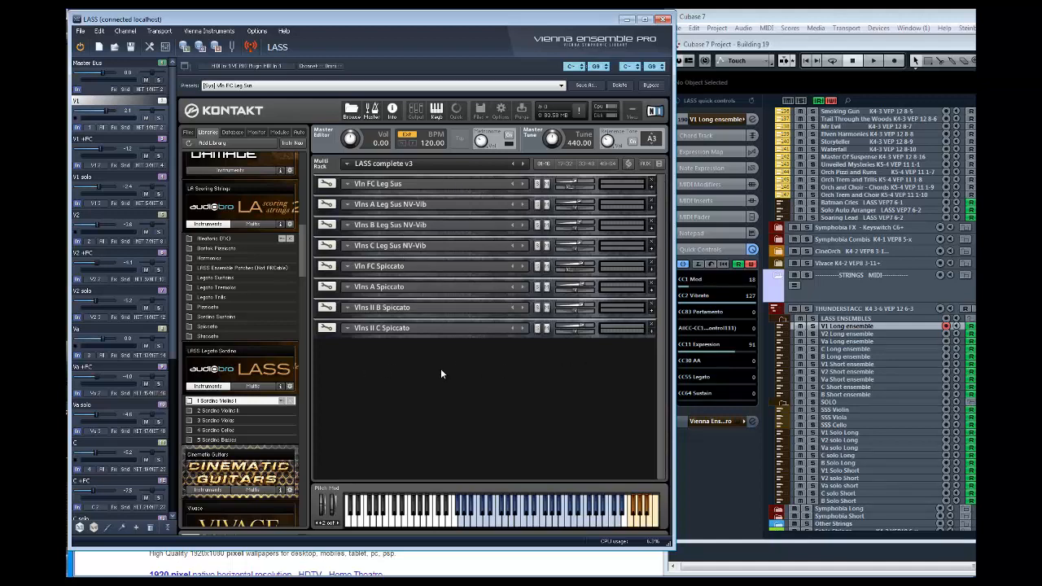
pyautogui.click(860, 327)
pyautogui.click(724, 123)
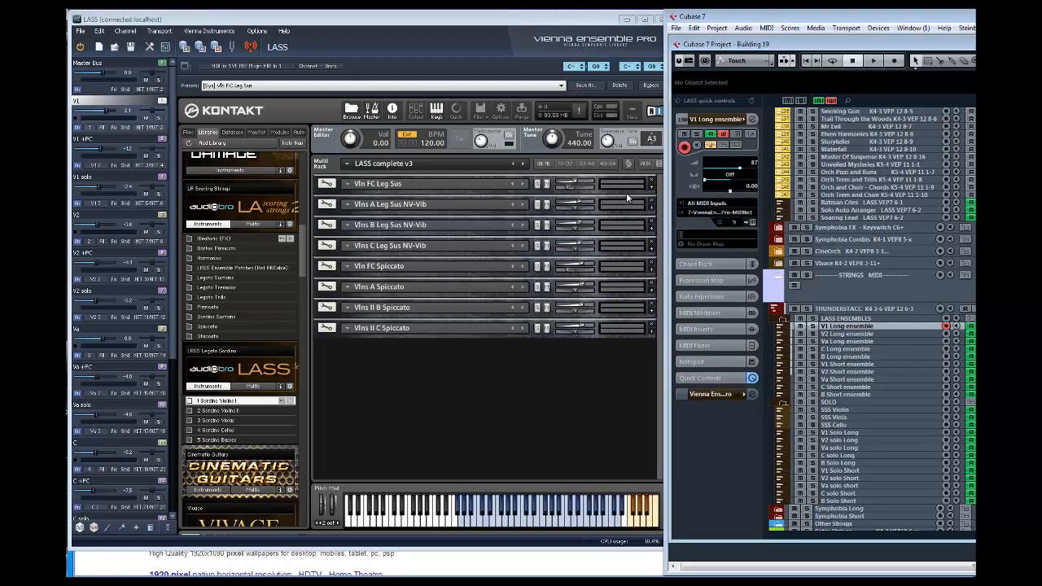
pyautogui.click(631, 171)
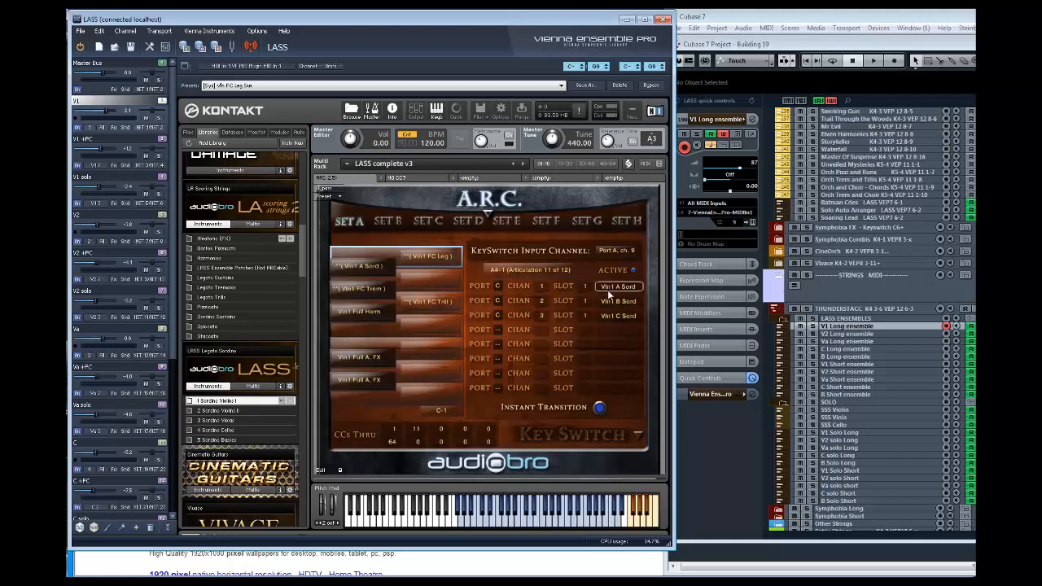
# Assign Vln1 FC Trem to the G#-1 keyswitch in Set A.
pyautogui.click(369, 267)
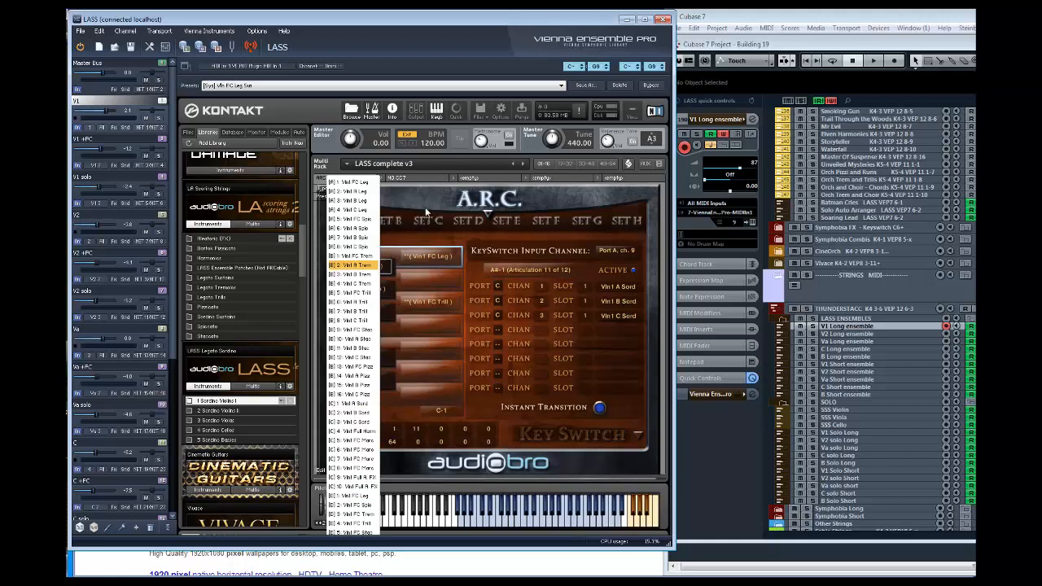
pyautogui.click(425, 206)
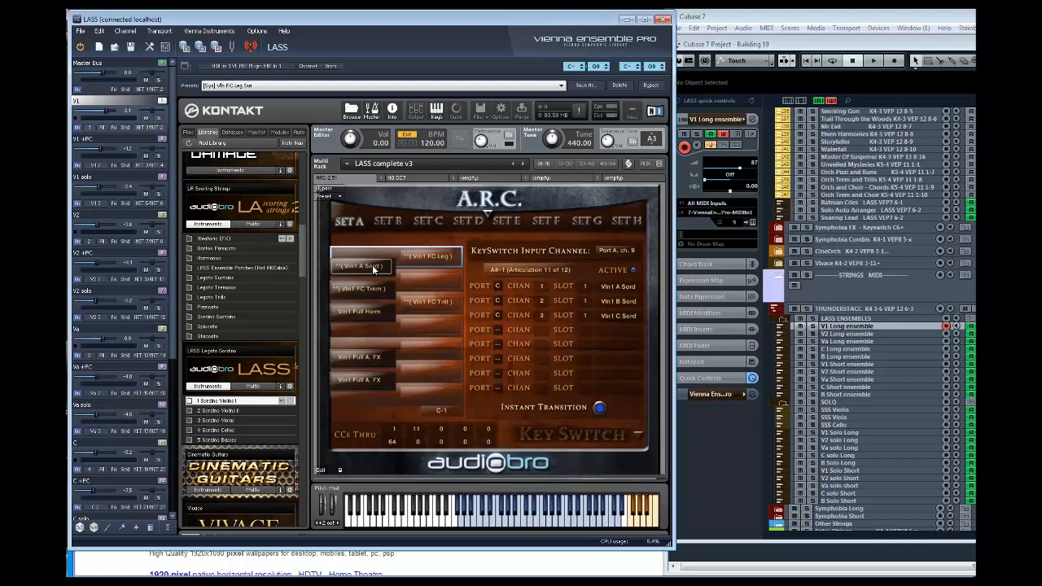
pyautogui.click(371, 289)
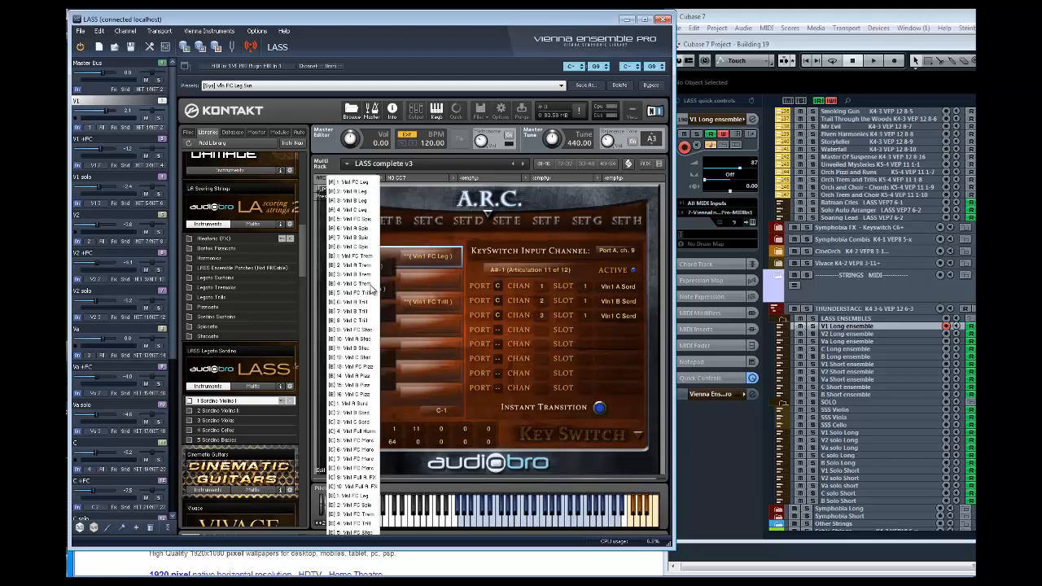
pyautogui.click(440, 203)
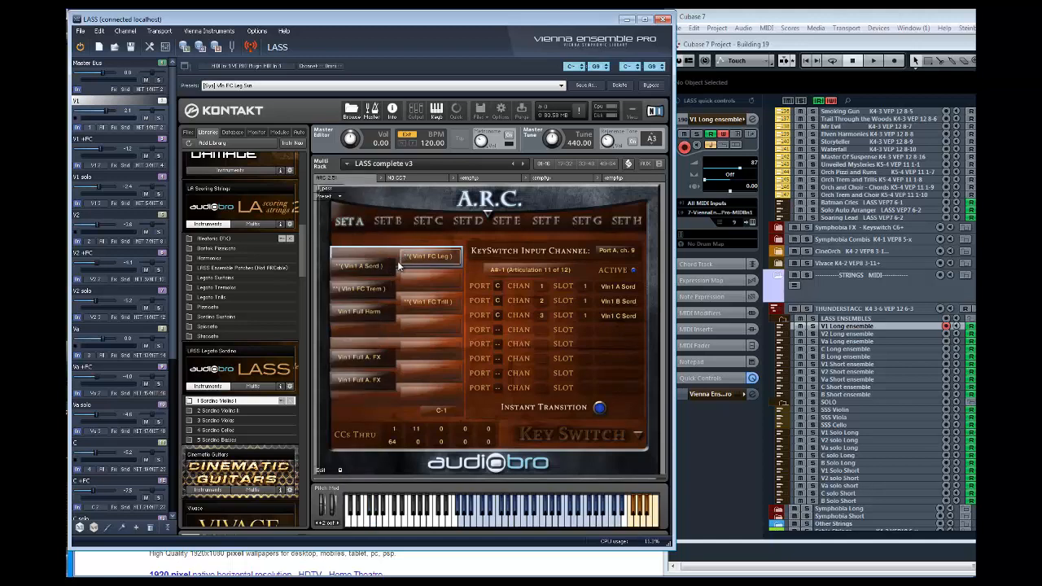
pyautogui.click(380, 291)
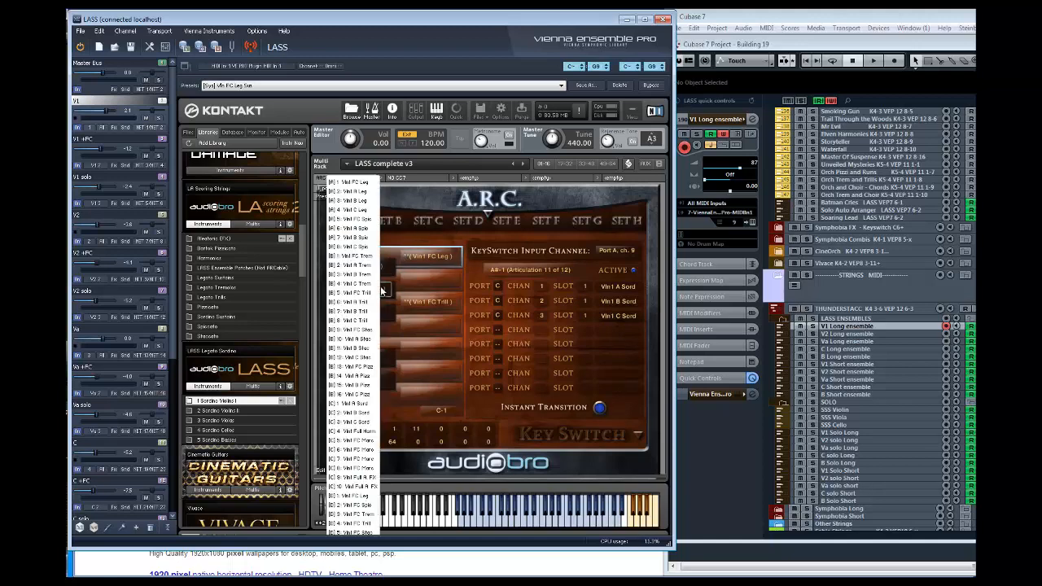
pyautogui.click(364, 257)
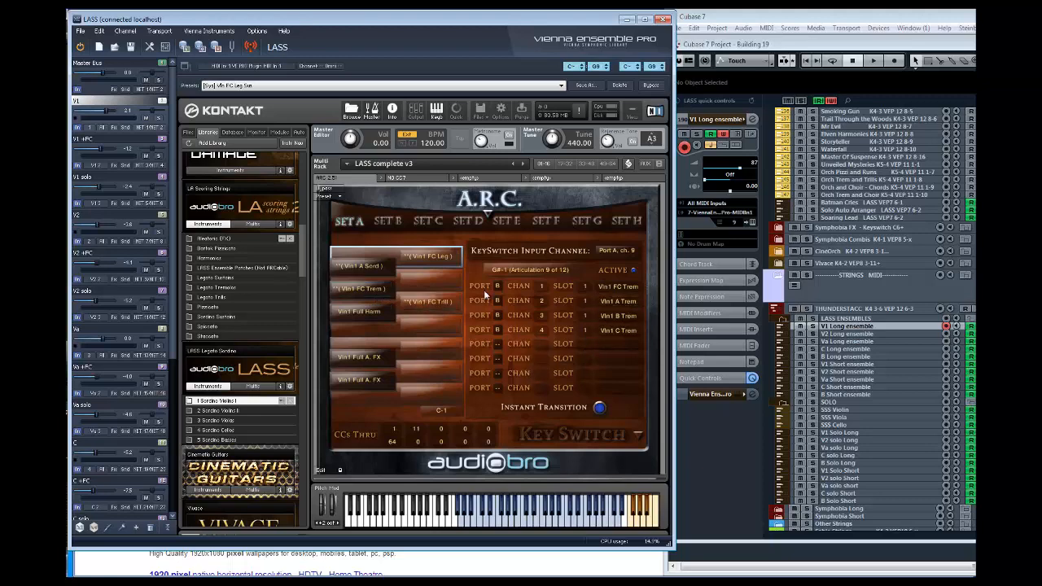
# Review the spiccato layers in keyswitch Set B, and open Set C.
pyautogui.click(393, 220)
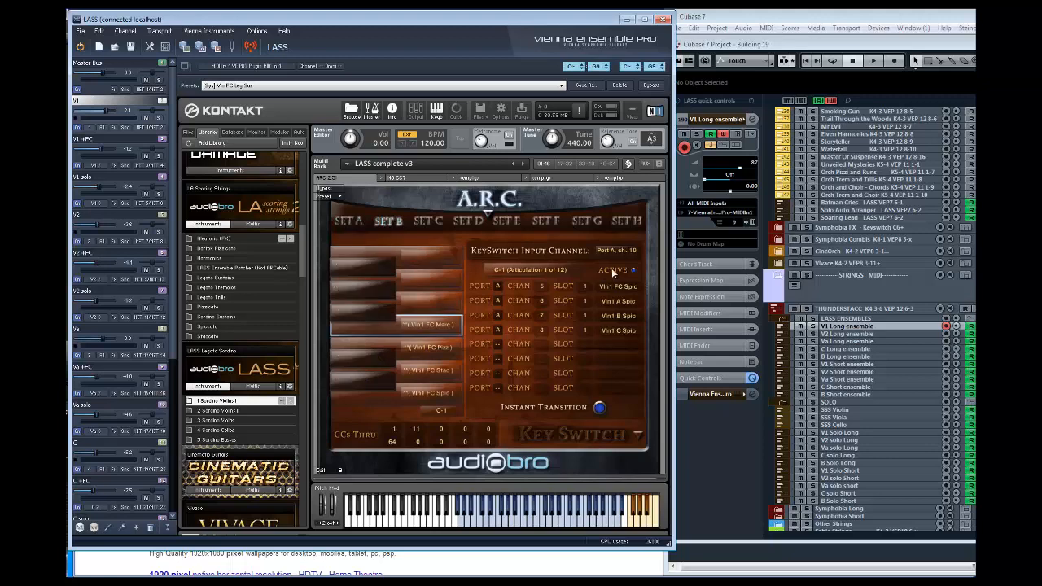
pyautogui.click(620, 300)
pyautogui.click(433, 220)
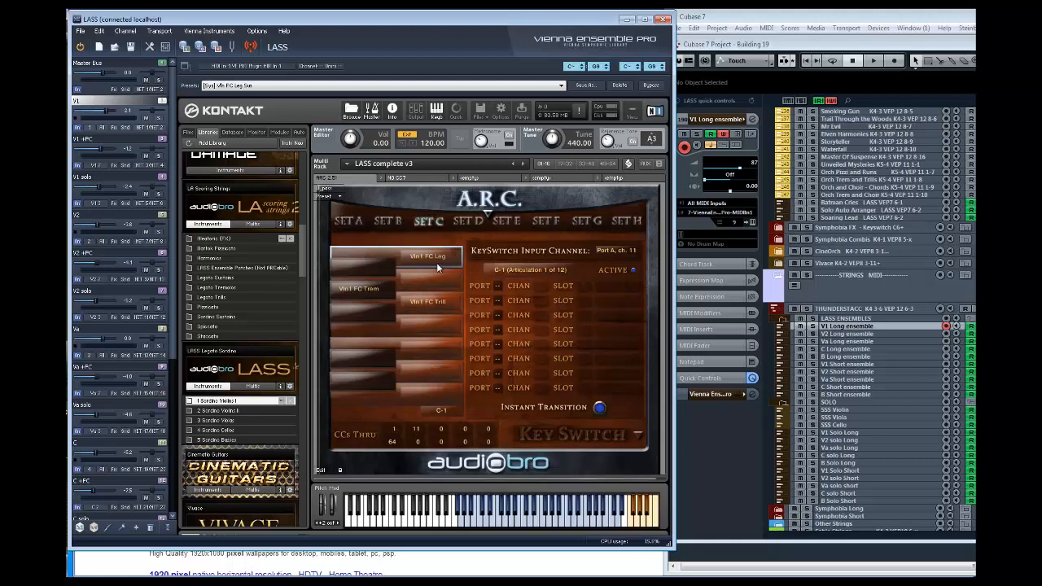
# Select the V1 Solo Long track in Cubase and view keyswitch Sets D and E in A.R.C.
pyautogui.click(863, 433)
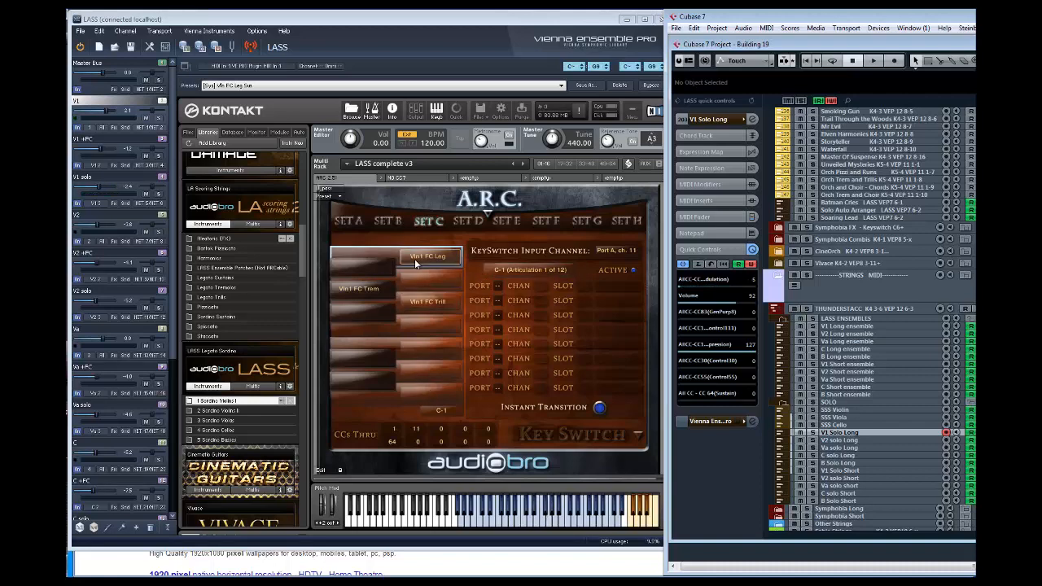
pyautogui.click(465, 223)
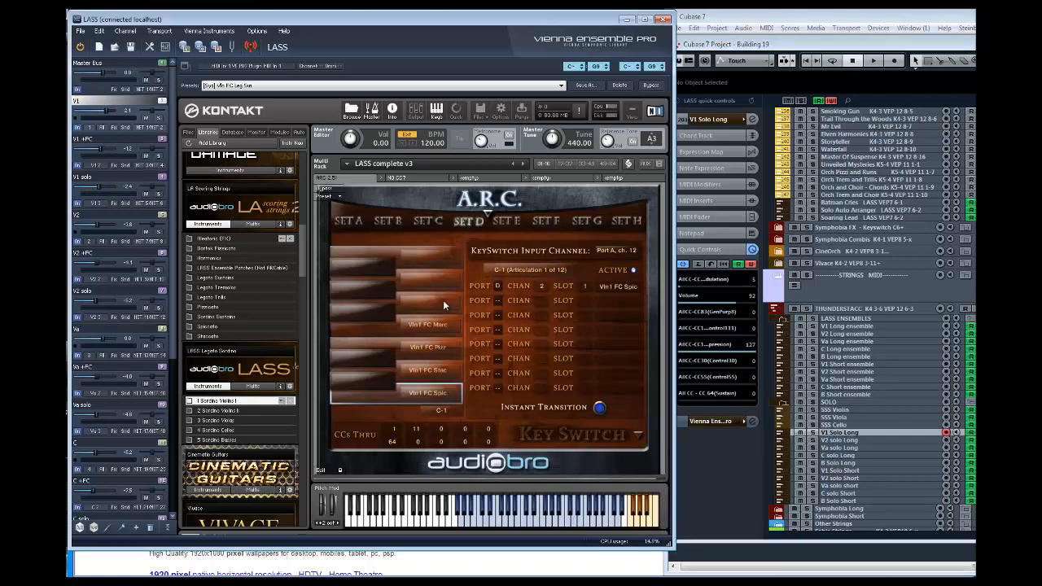
pyautogui.click(509, 221)
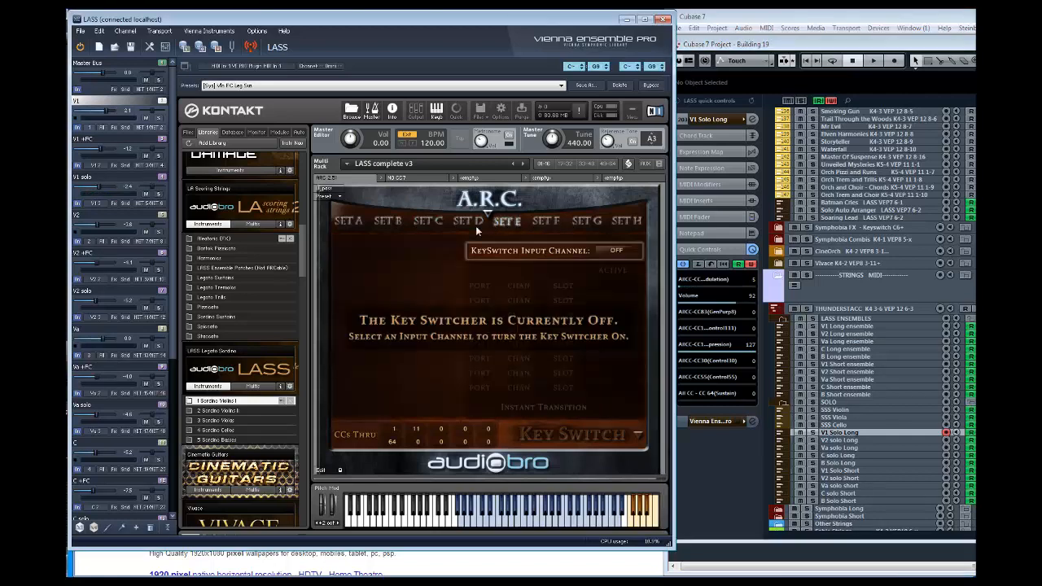
# View keyswitch Sets C, B and A in A.R.C.
pyautogui.click(460, 221)
pyautogui.click(436, 220)
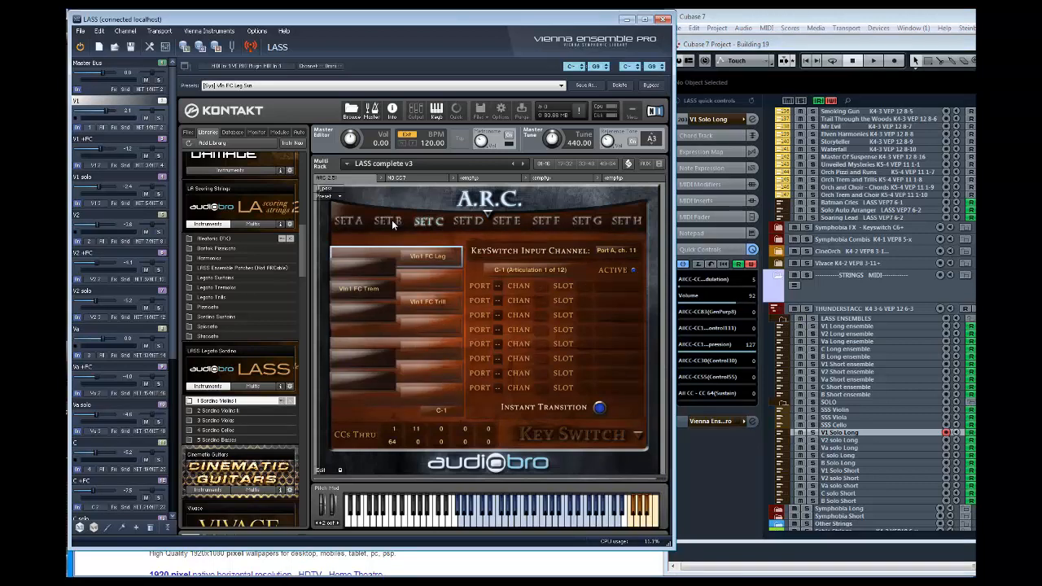
pyautogui.click(392, 220)
pyautogui.click(356, 220)
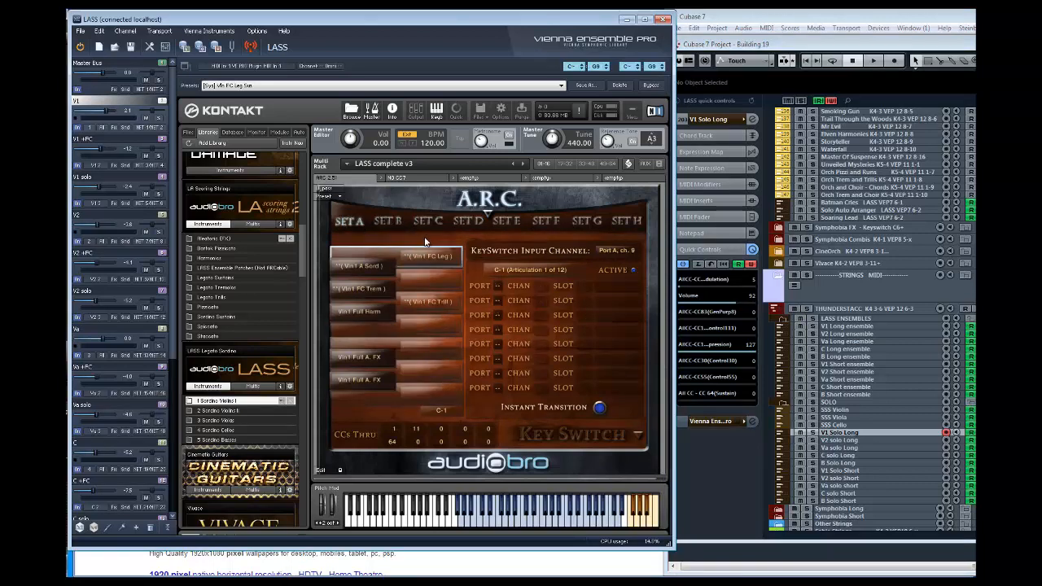
# Check the patch slots on the A.R.C. Setup page, then review keyswitch Set A again.
pyautogui.click(620, 436)
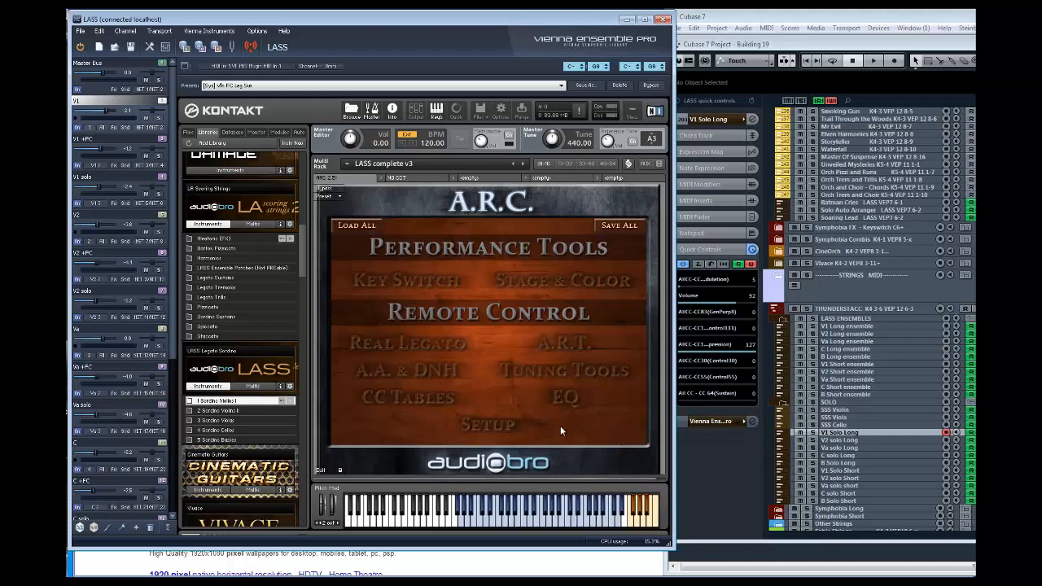
pyautogui.click(508, 428)
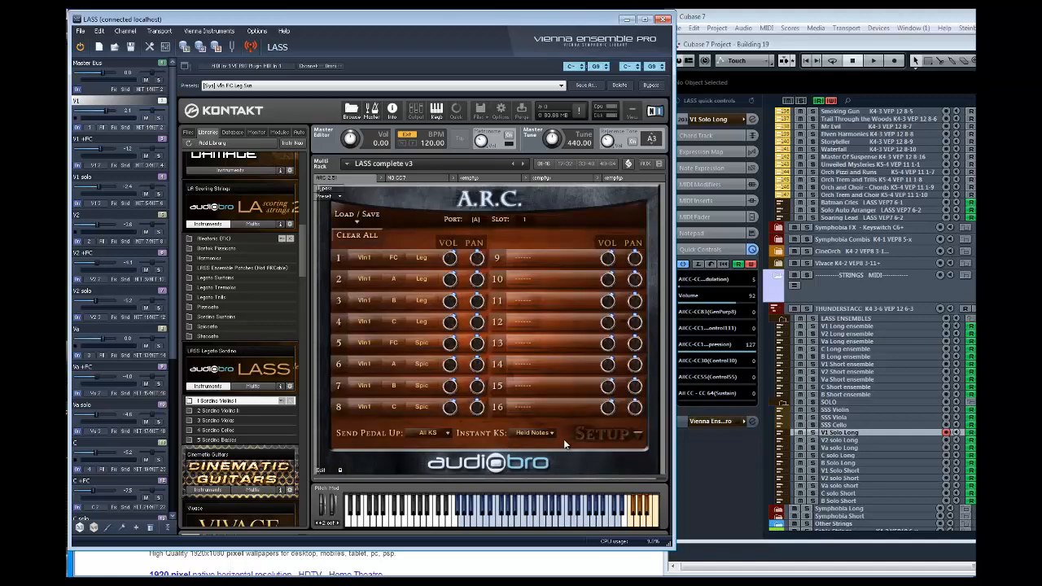
pyautogui.click(586, 436)
pyautogui.click(418, 281)
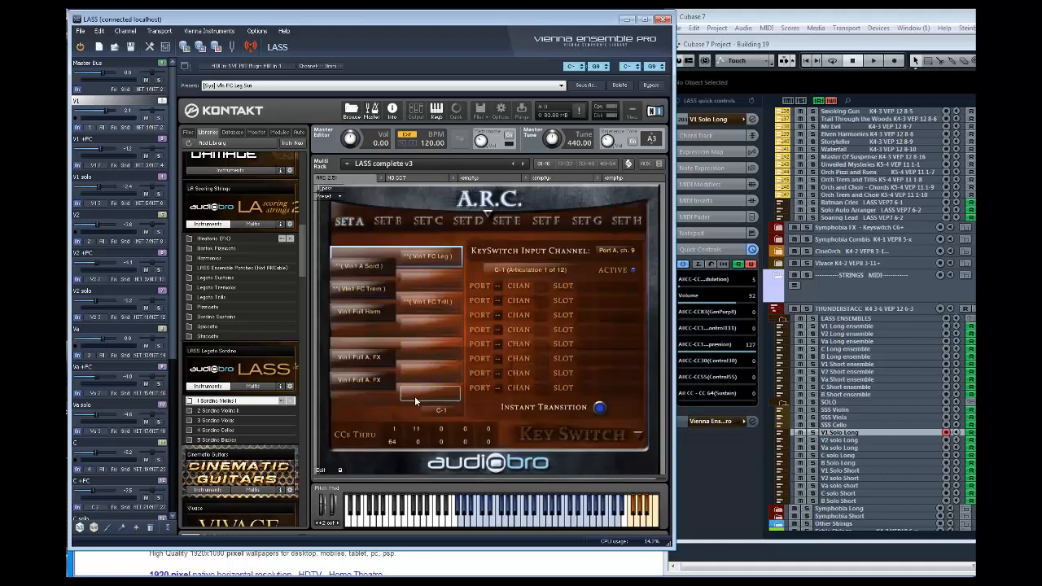
pyautogui.click(581, 435)
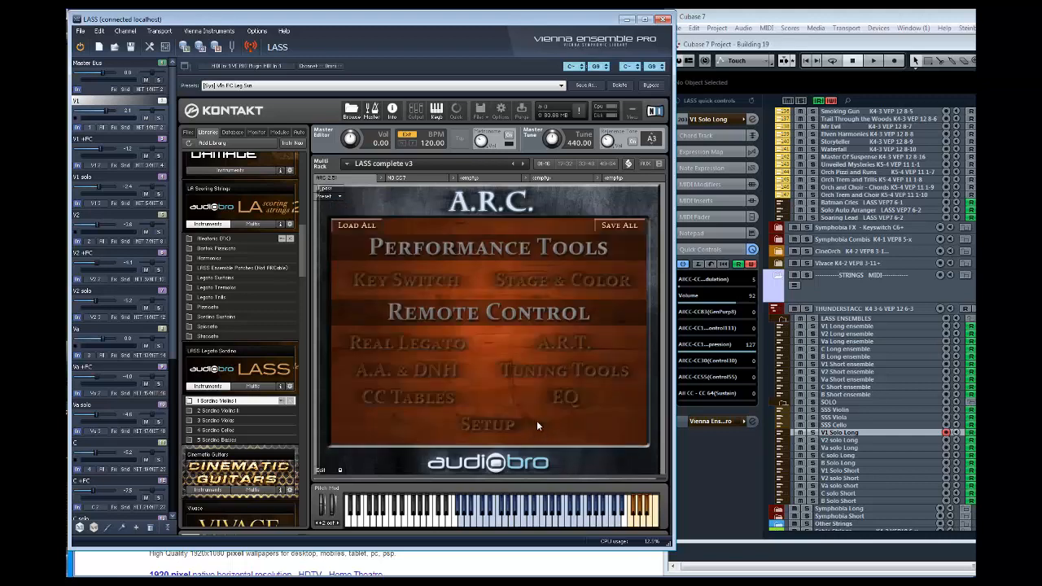
# Select the V1 Long ensemble track in Cubase and set the portamento's upper velocity limit to 31 in A.R.C.'s Real Legato settings.
pyautogui.click(875, 327)
pyautogui.click(875, 327)
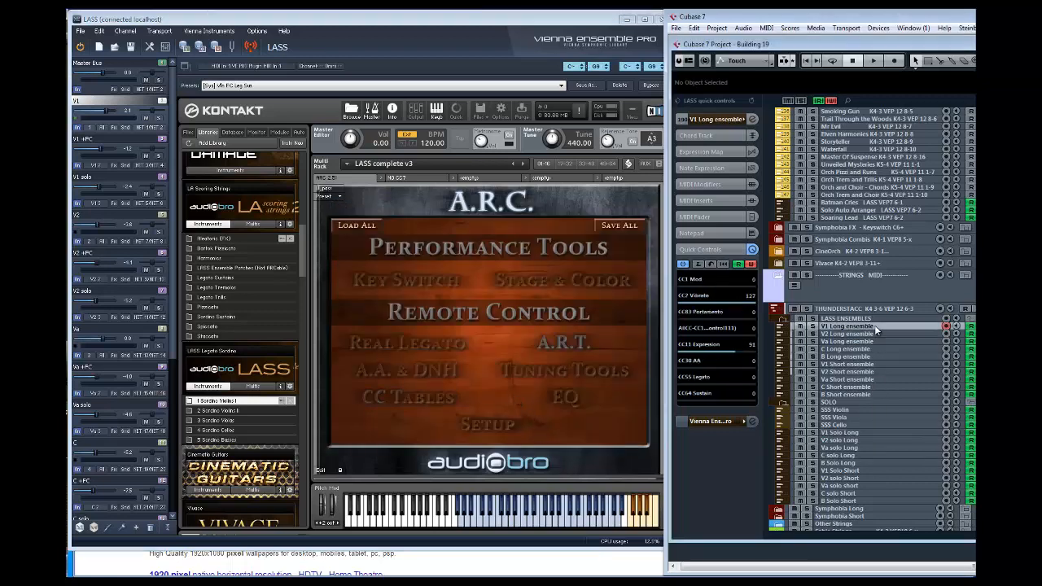
pyautogui.click(448, 338)
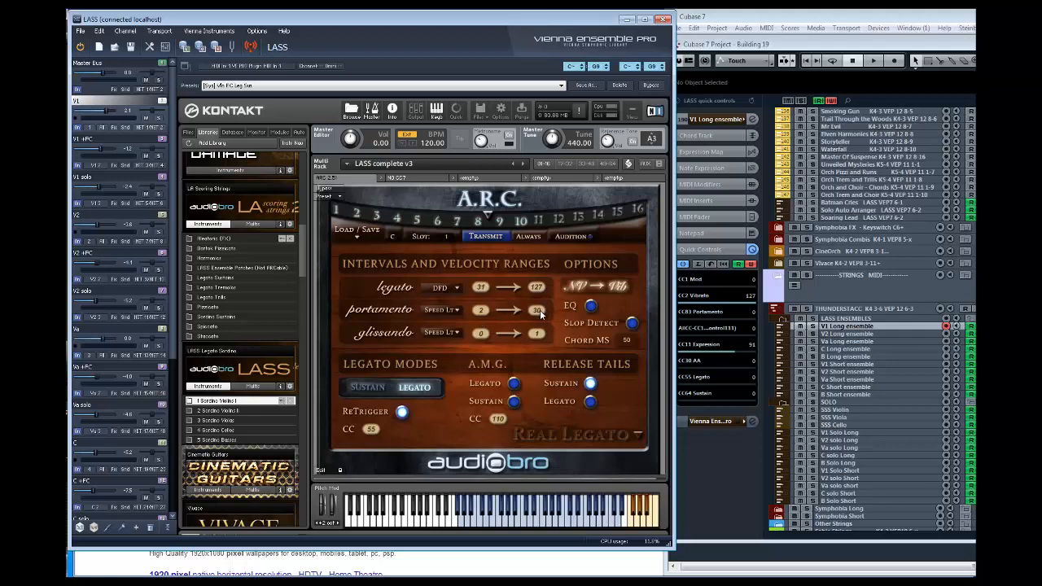
pyautogui.moveTo(539, 313)
pyautogui.mouseDown()
pyautogui.moveTo(536, 341)
pyautogui.moveTo(544, 291)
pyautogui.moveTo(544, 315)
pyautogui.mouseUp()
pyautogui.moveTo(540, 337); pyautogui.dragTo(541, 337)
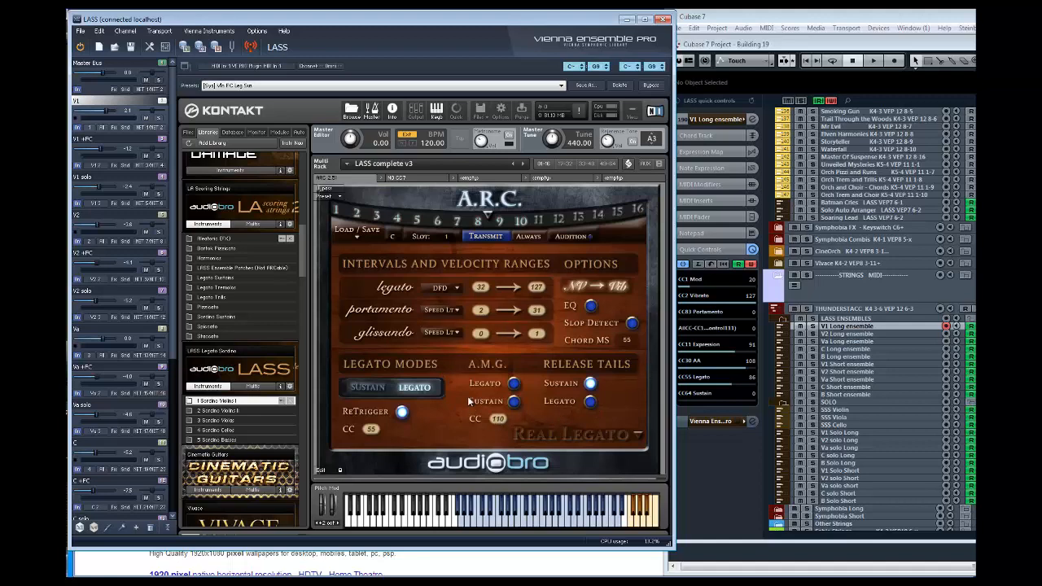
# Restrict the Real Legato channel selection to the A divisi patches and check the selected channels on ports A, B and C.
pyautogui.click(489, 217)
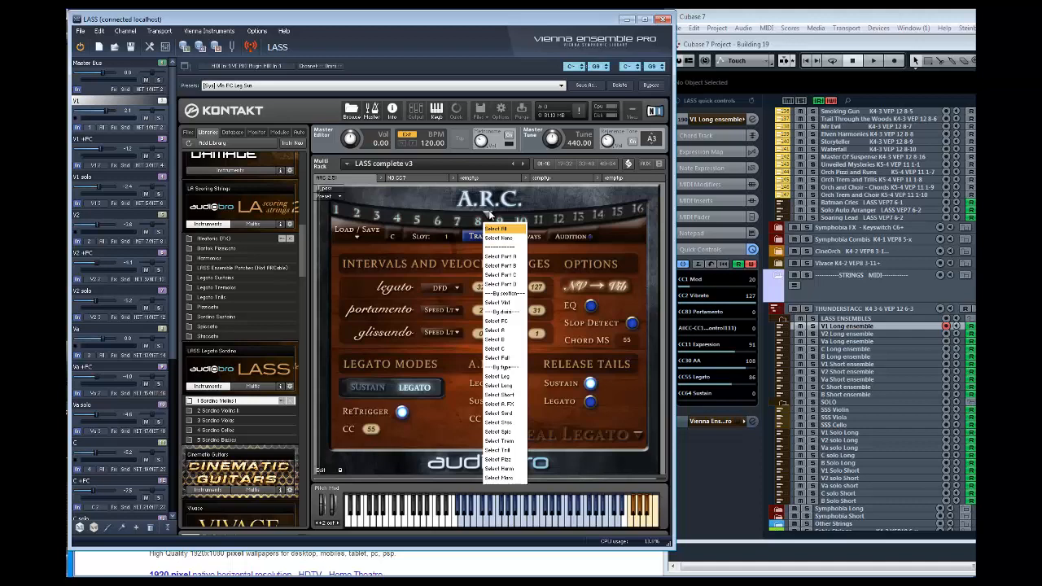
pyautogui.click(513, 305)
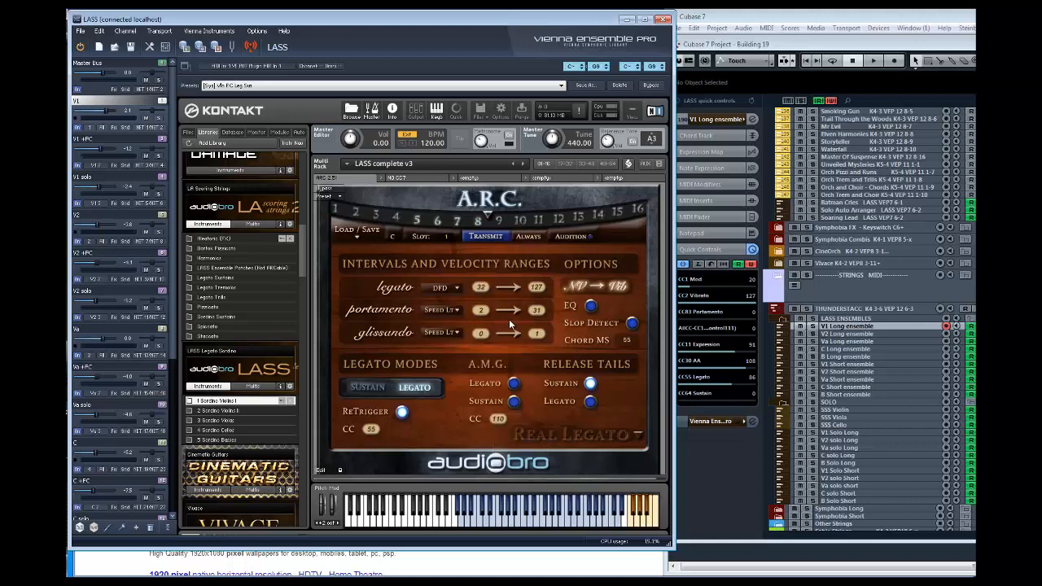
pyautogui.click(487, 216)
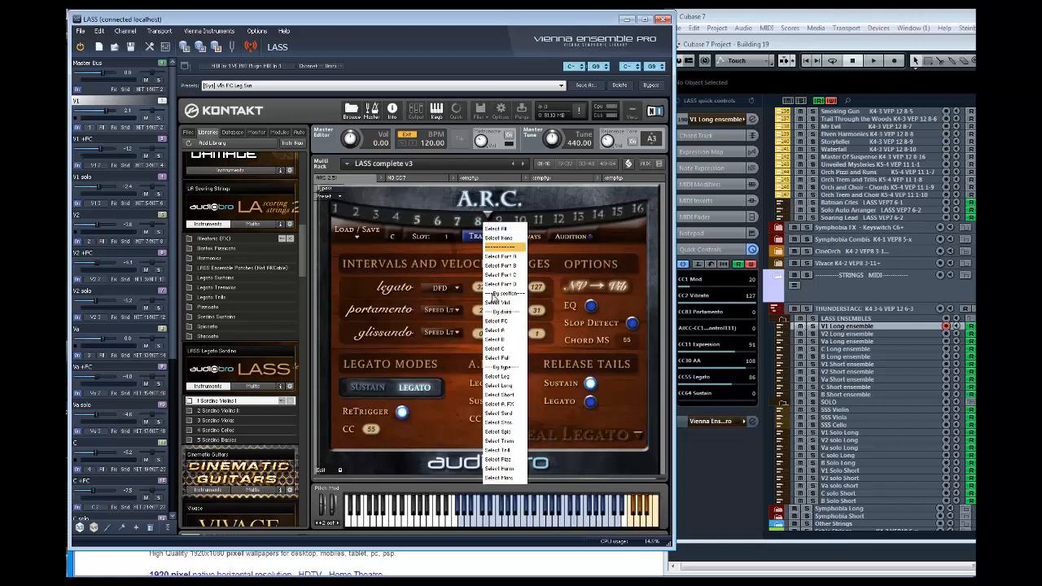
pyautogui.click(496, 326)
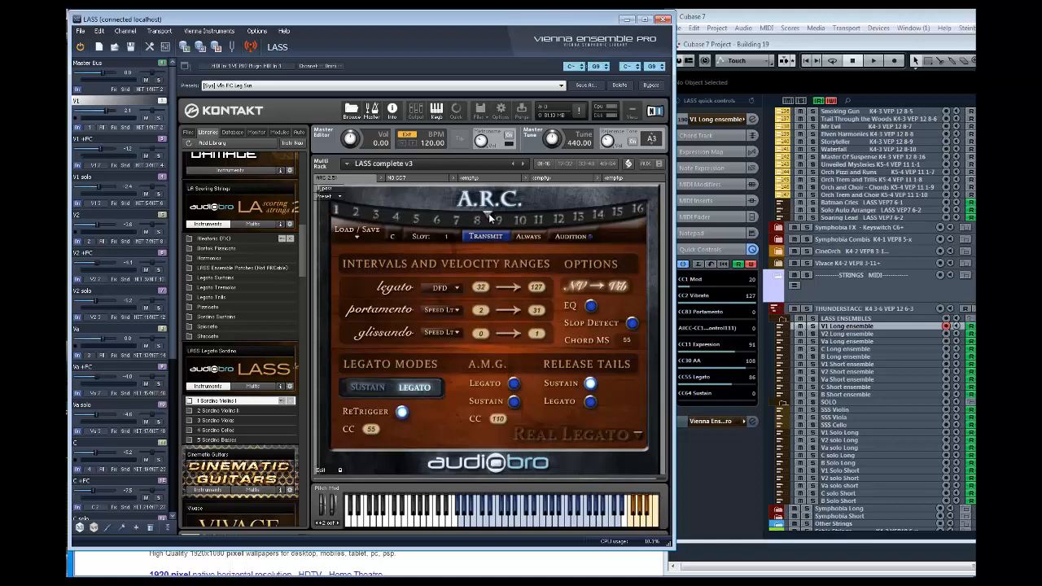
pyautogui.click(394, 237)
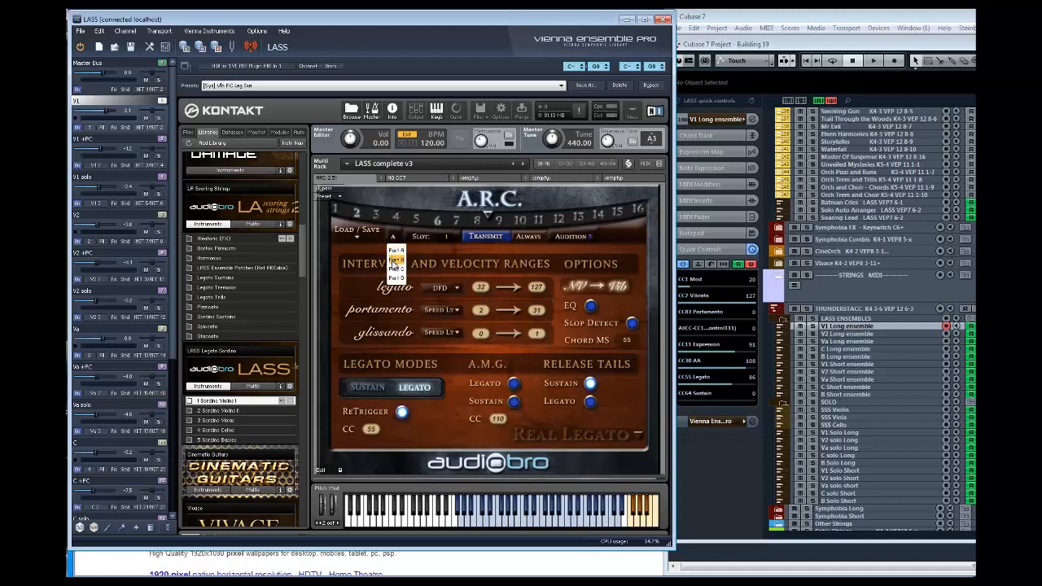
pyautogui.click(395, 259)
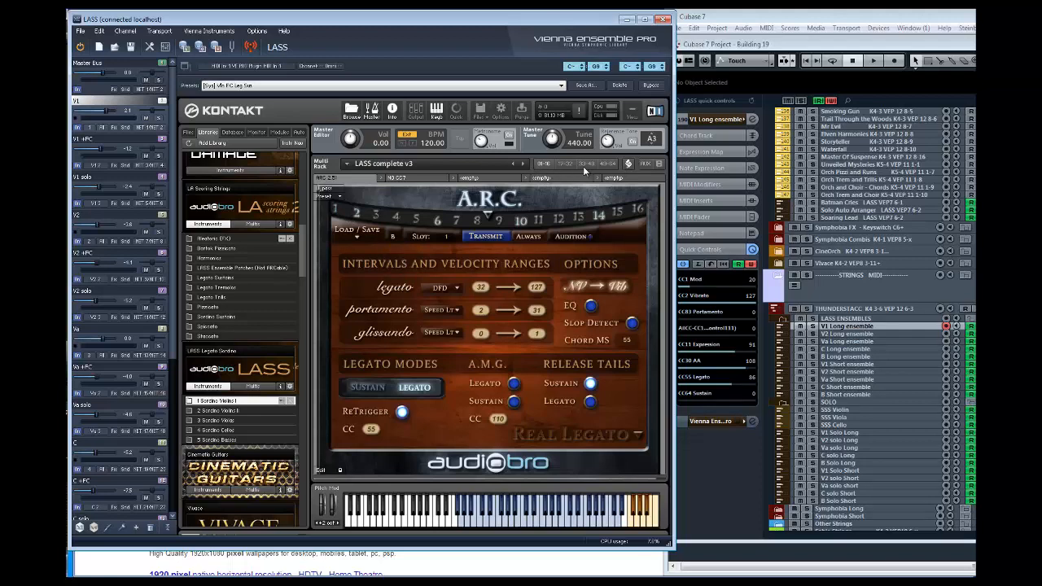
pyautogui.click(396, 236)
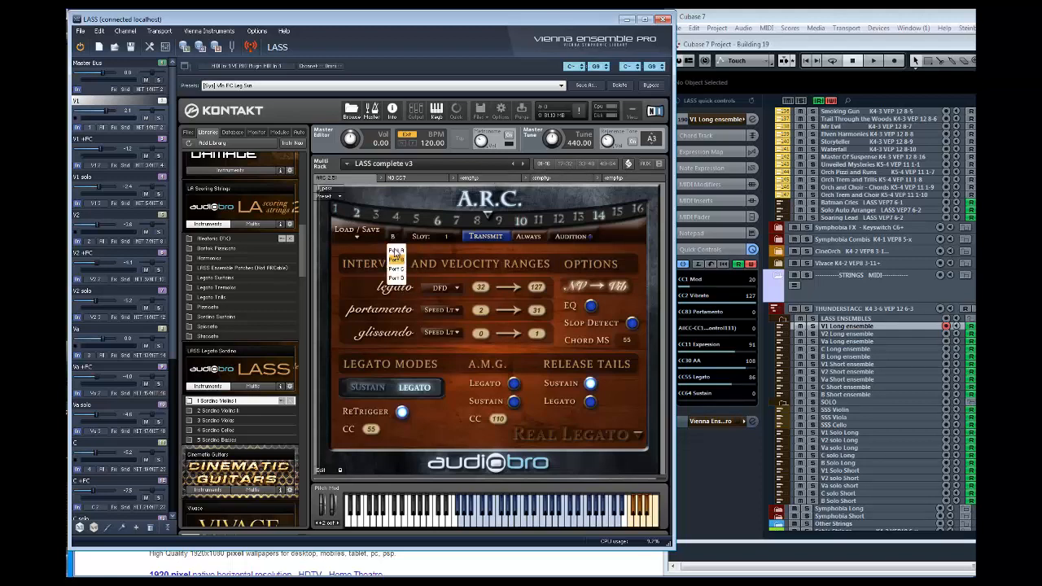
pyautogui.click(396, 270)
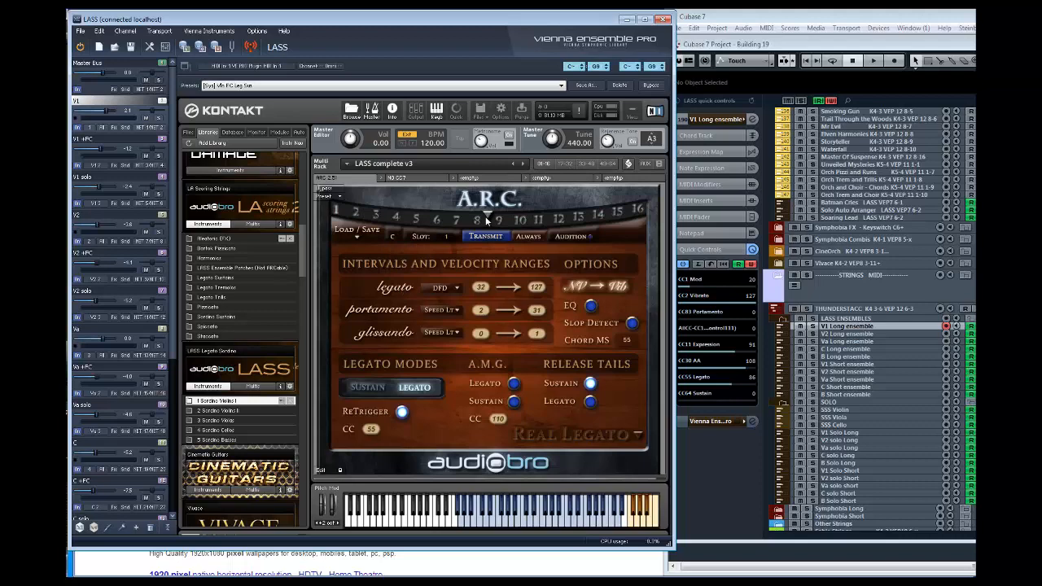
# Select the B divisi channels, check them on port A, and reselect all channels.
pyautogui.click(487, 236)
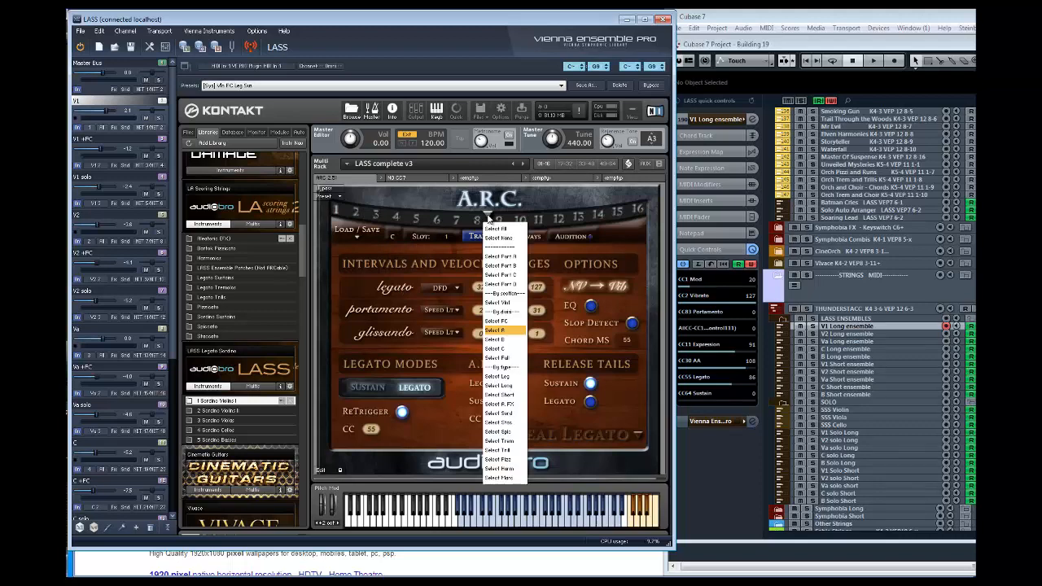
pyautogui.click(505, 339)
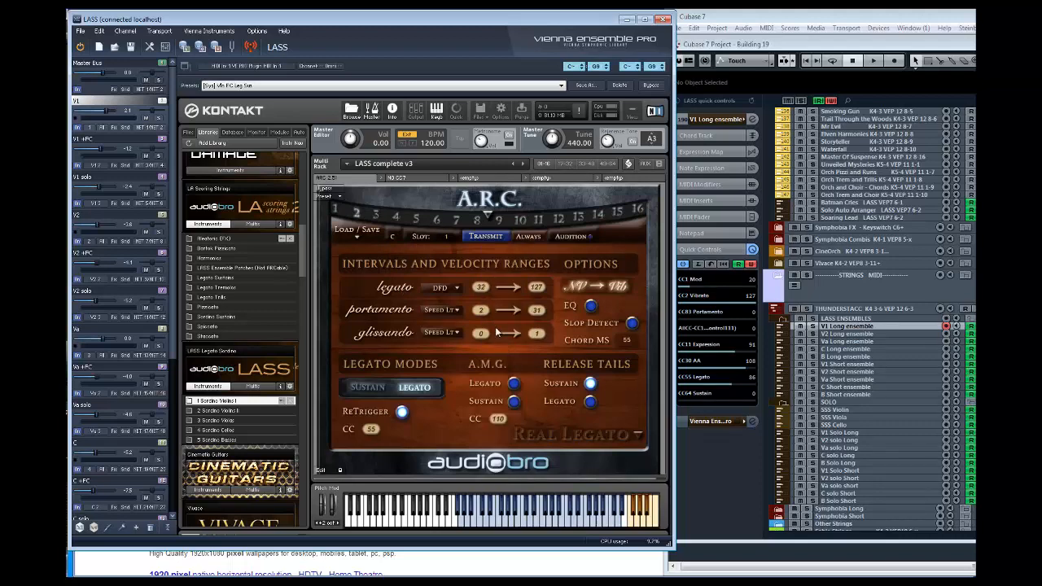
pyautogui.click(394, 236)
pyautogui.click(398, 246)
pyautogui.click(489, 217)
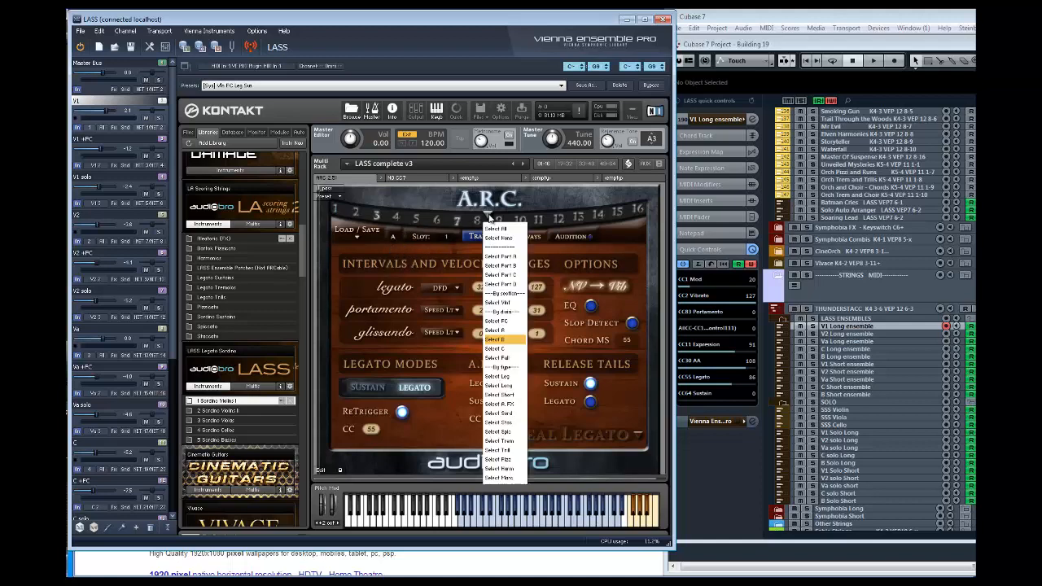
pyautogui.click(493, 298)
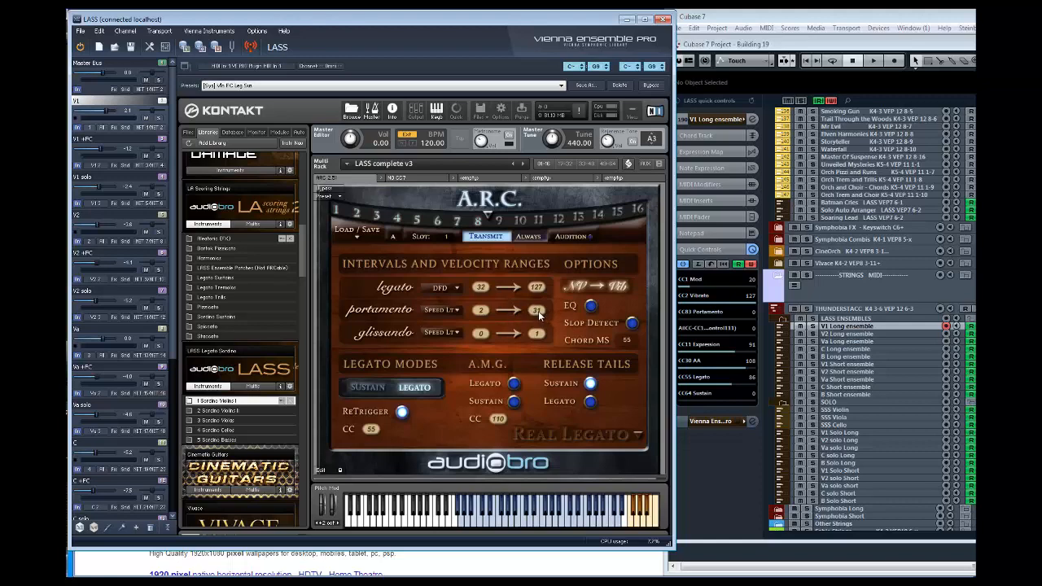
# Set the portamento's upper velocity limit to 30, transmit it to the selected channels, and review the channel selection options.
pyautogui.moveTo(538, 313); pyautogui.dragTo(540, 318)
pyautogui.click(492, 236)
pyautogui.click(498, 238)
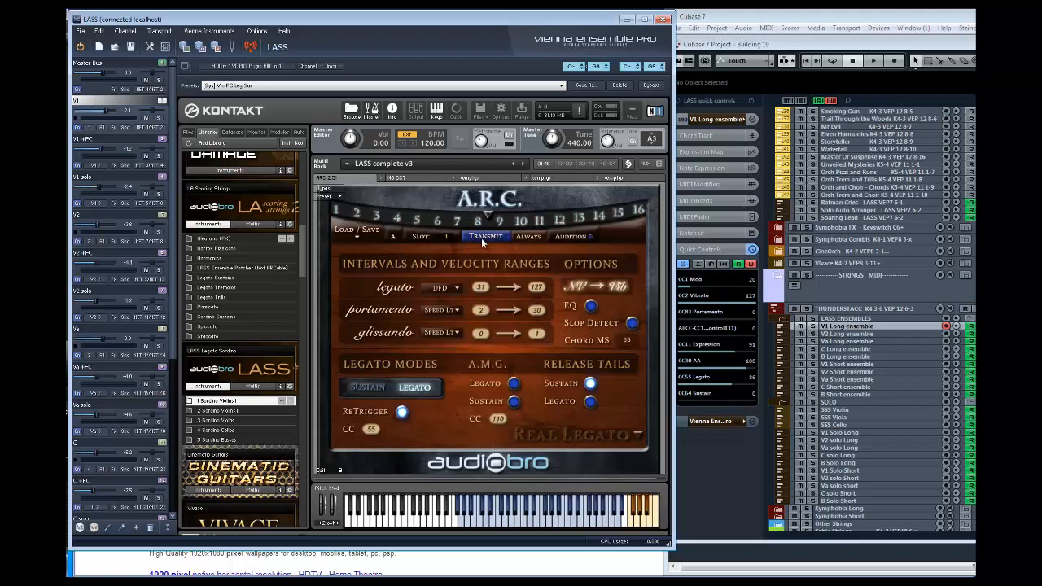
pyautogui.click(489, 236)
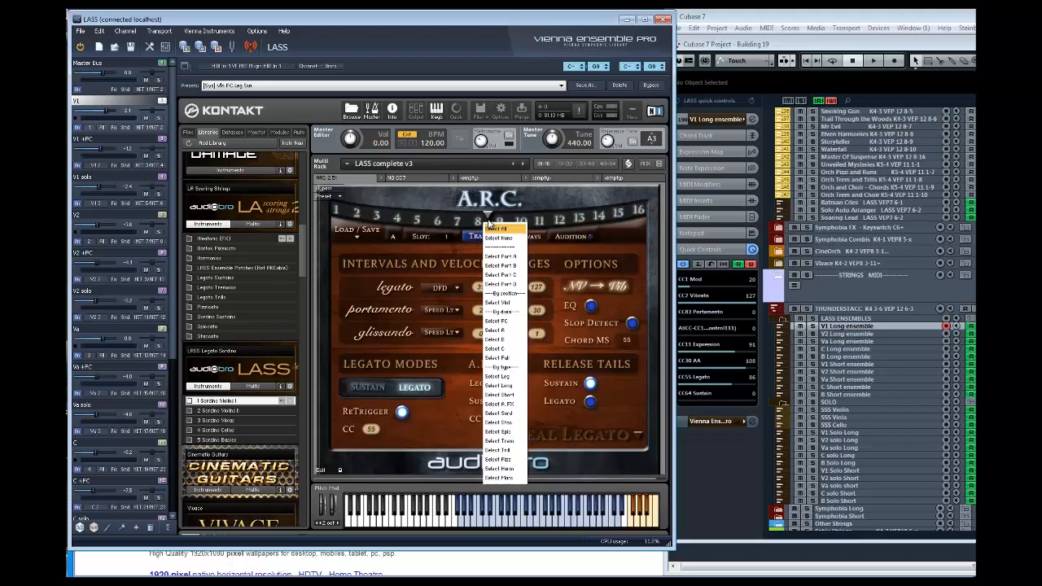
pyautogui.click(502, 304)
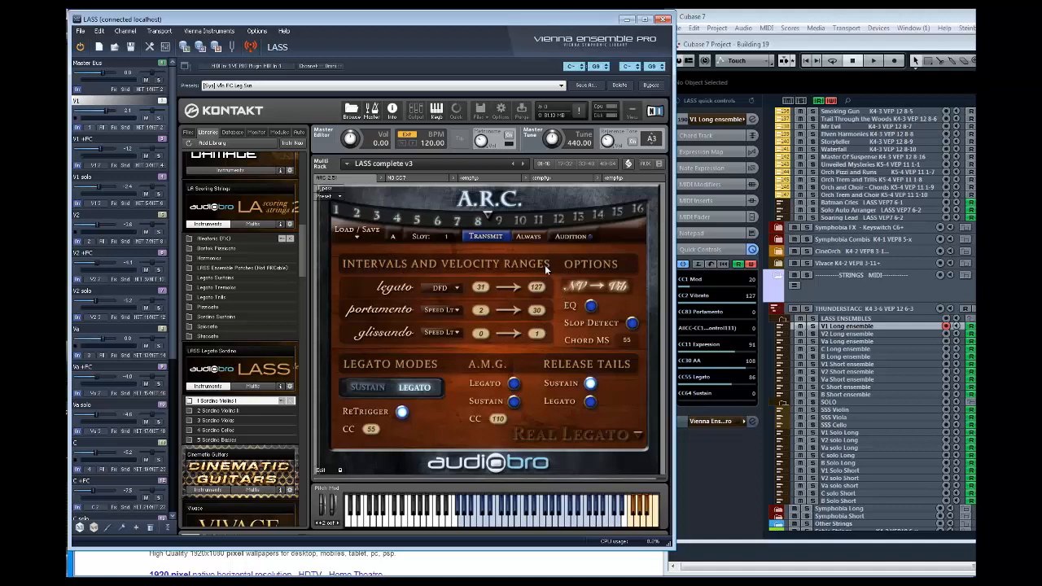
# View the A.R.T. sequence settings and the A.A. & DNH settings in A.R.C.
pyautogui.click(625, 434)
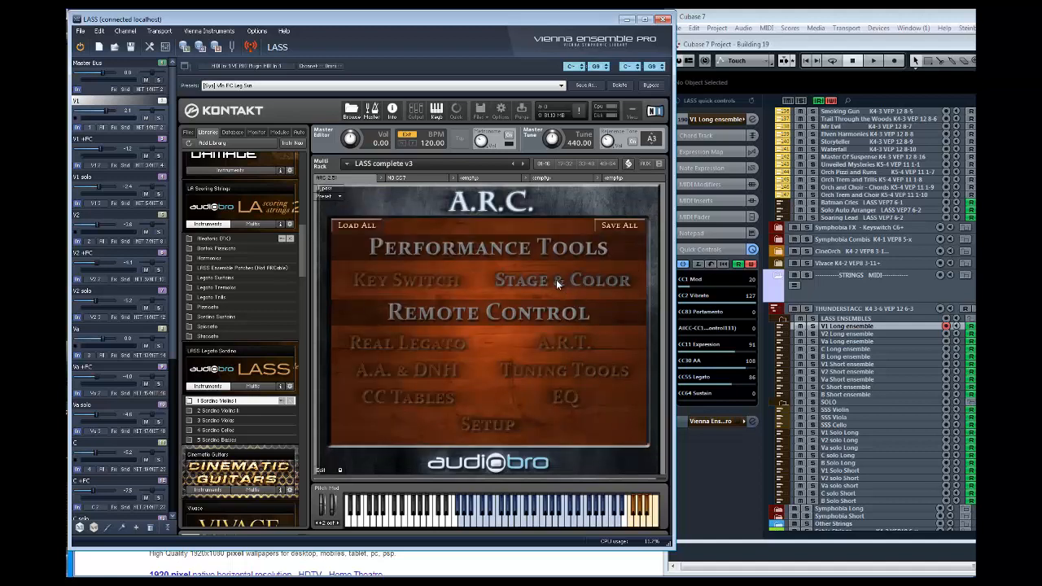
pyautogui.click(566, 344)
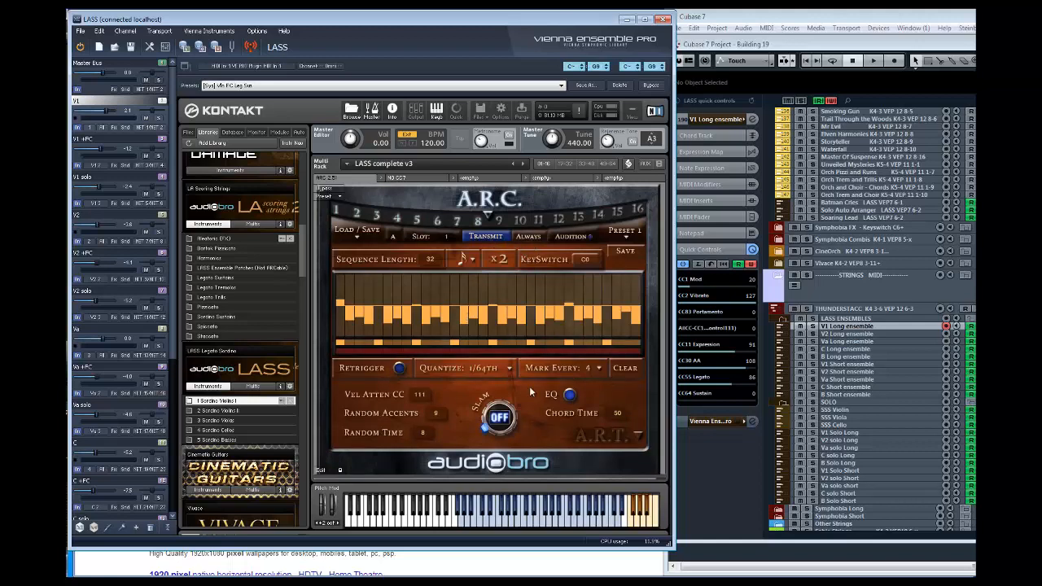
pyautogui.click(591, 436)
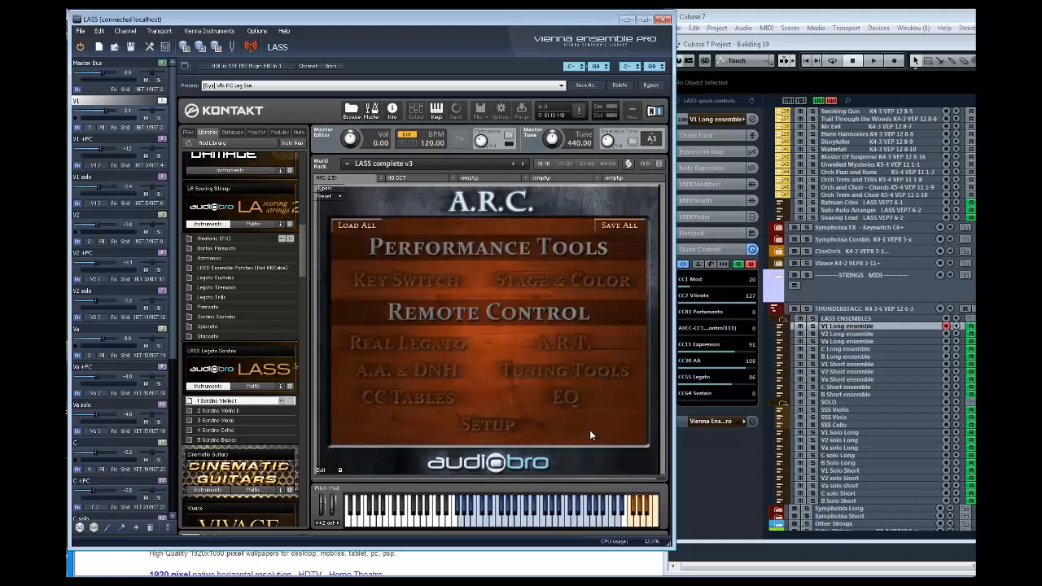
pyautogui.click(432, 364)
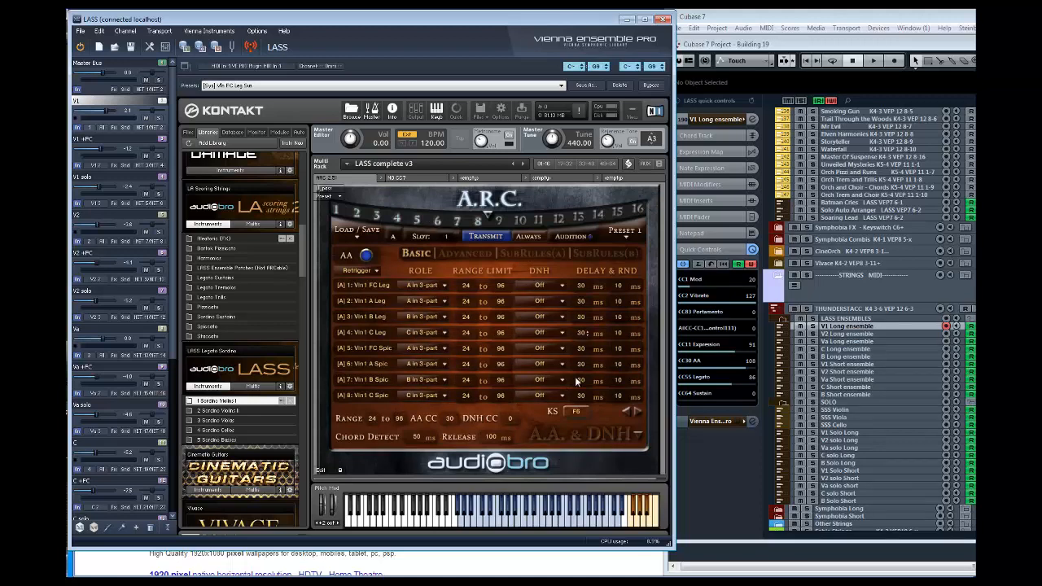
pyautogui.click(602, 429)
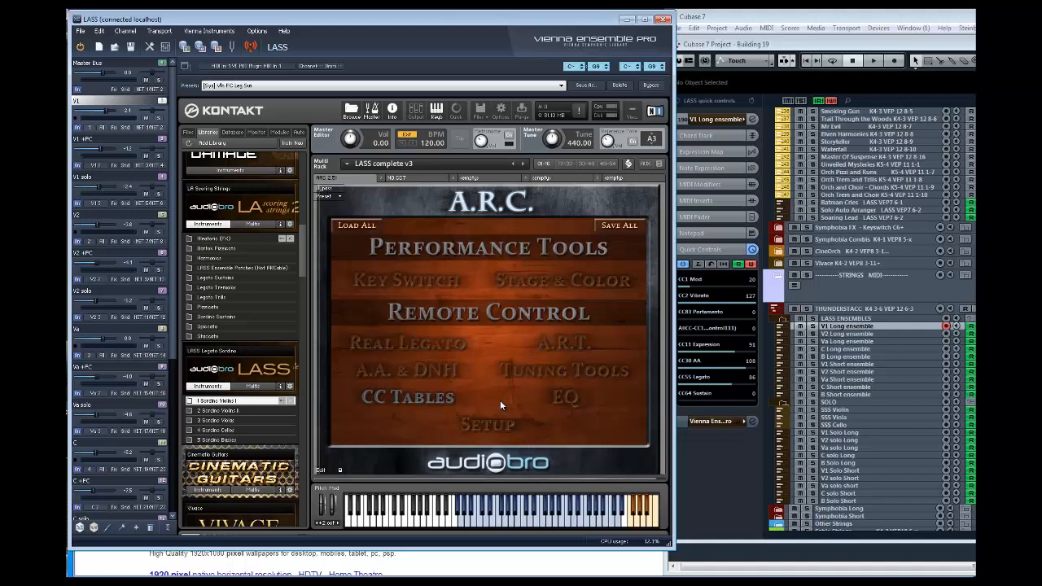
# View the CC Tables and the violins EQ settings in A.R.C.
pyautogui.click(423, 400)
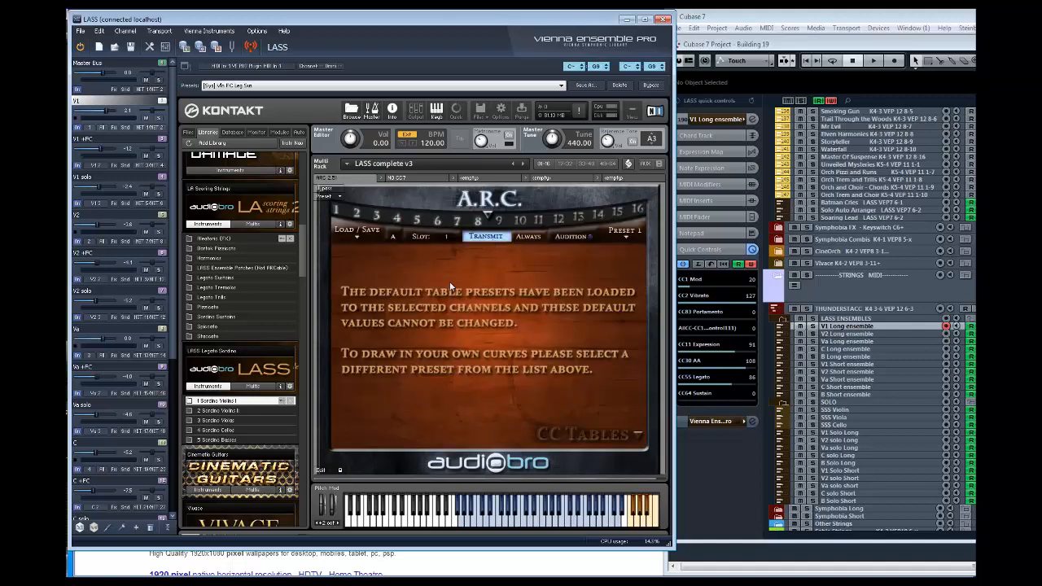
pyautogui.click(591, 434)
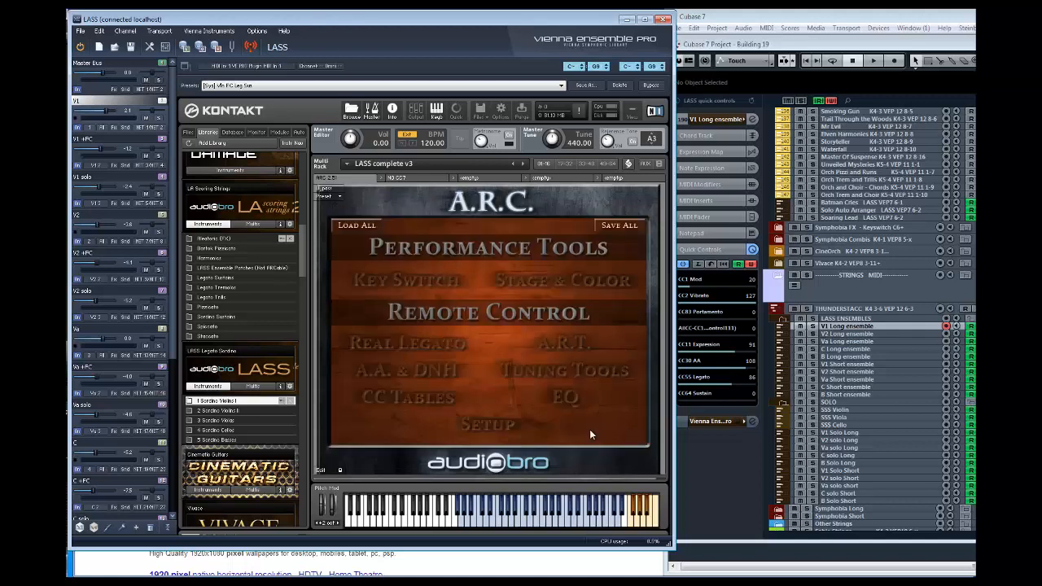
pyautogui.click(576, 400)
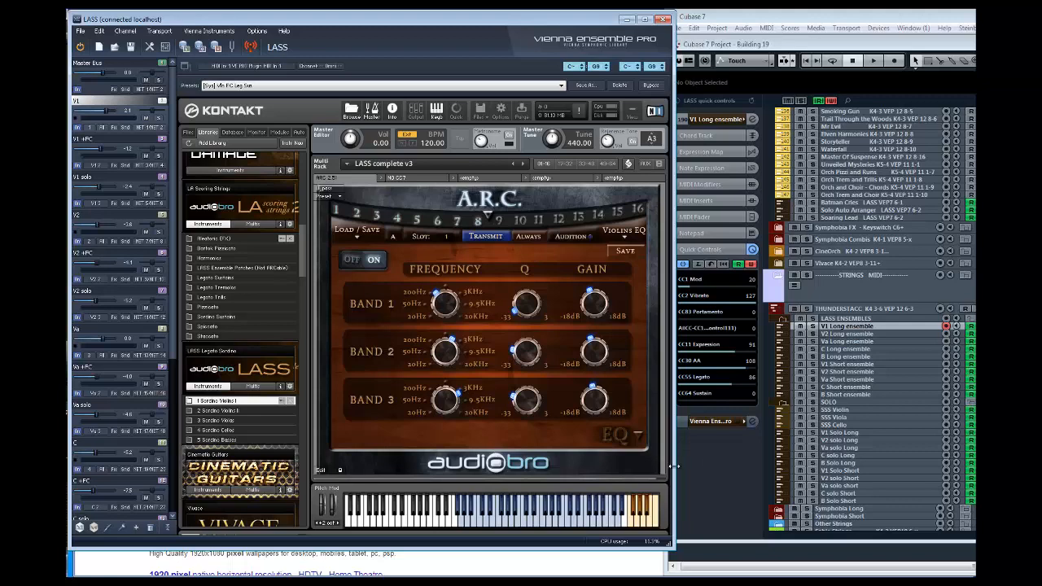
pyautogui.click(618, 441)
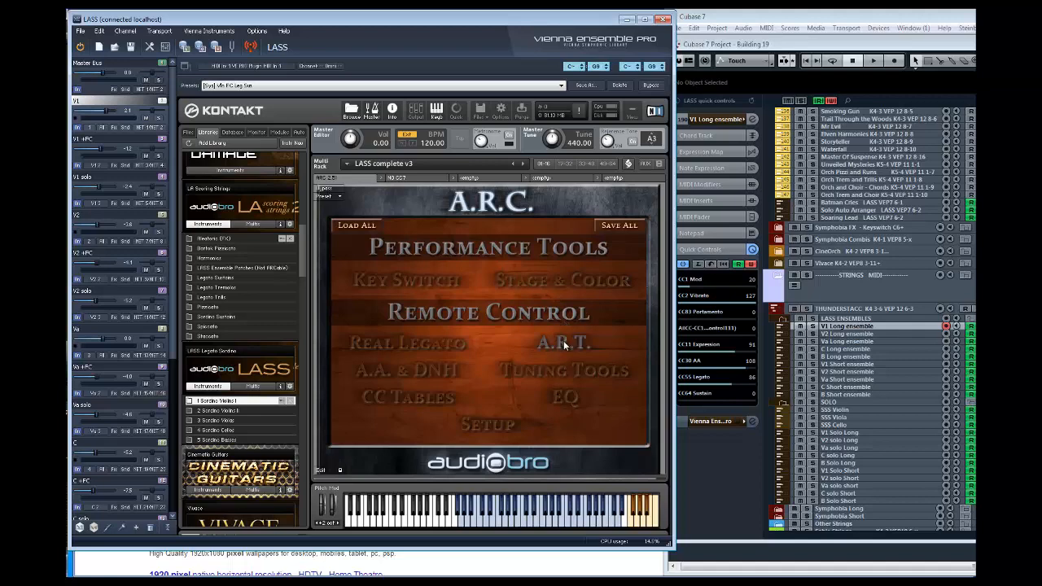
# Open the Stage & Color settings in A.R.C. and show Kontakt's output channels.
pyautogui.click(562, 282)
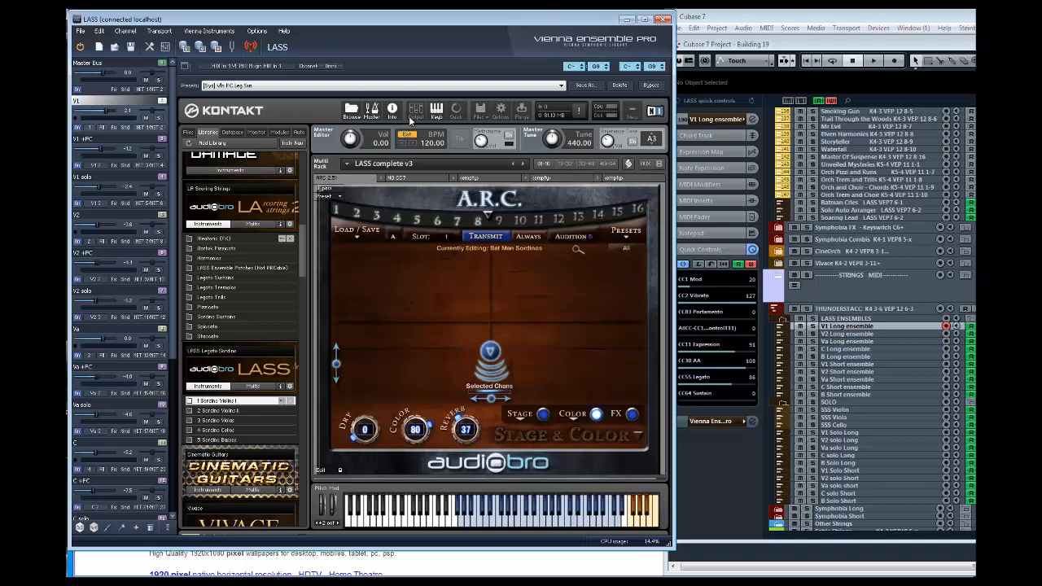
pyautogui.click(415, 112)
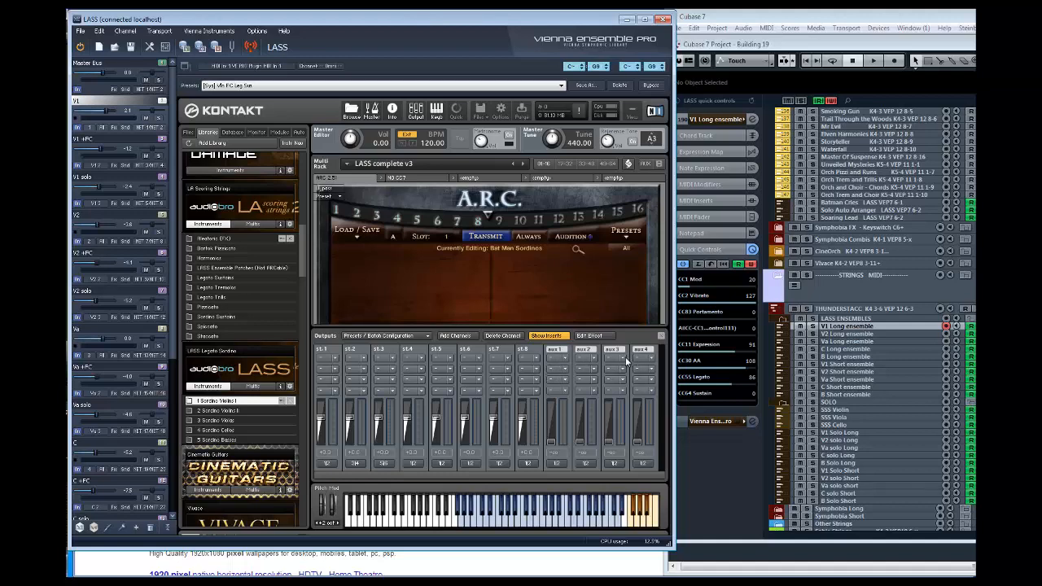
# Hide Kontakt's output channels, load the Shaw's Redemption preset in A.R.C.'s Stage & Color settings, and select the V1 Long ensemble track for auditioning.
pyautogui.click(662, 337)
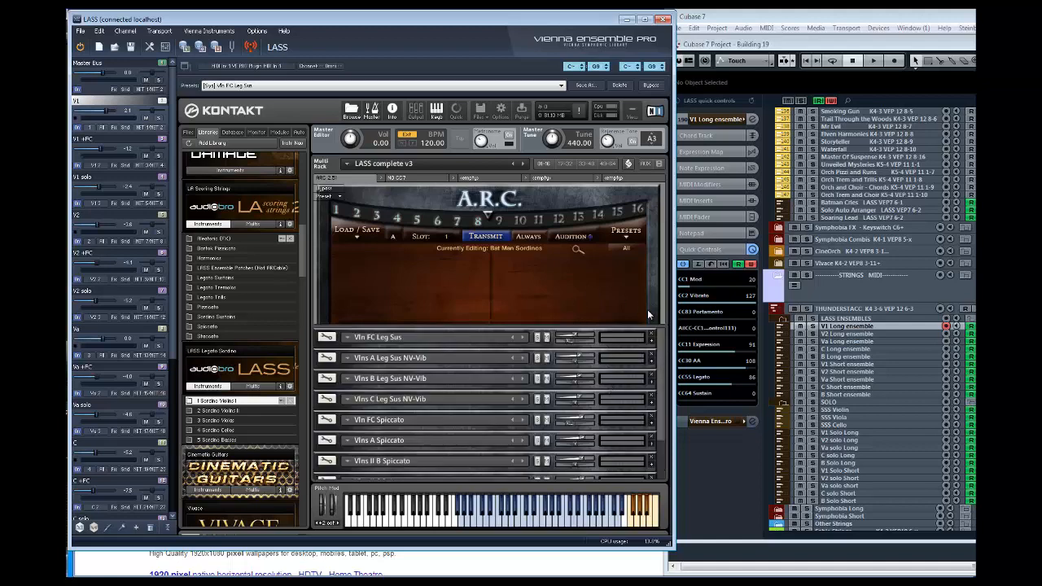
pyautogui.click(628, 164)
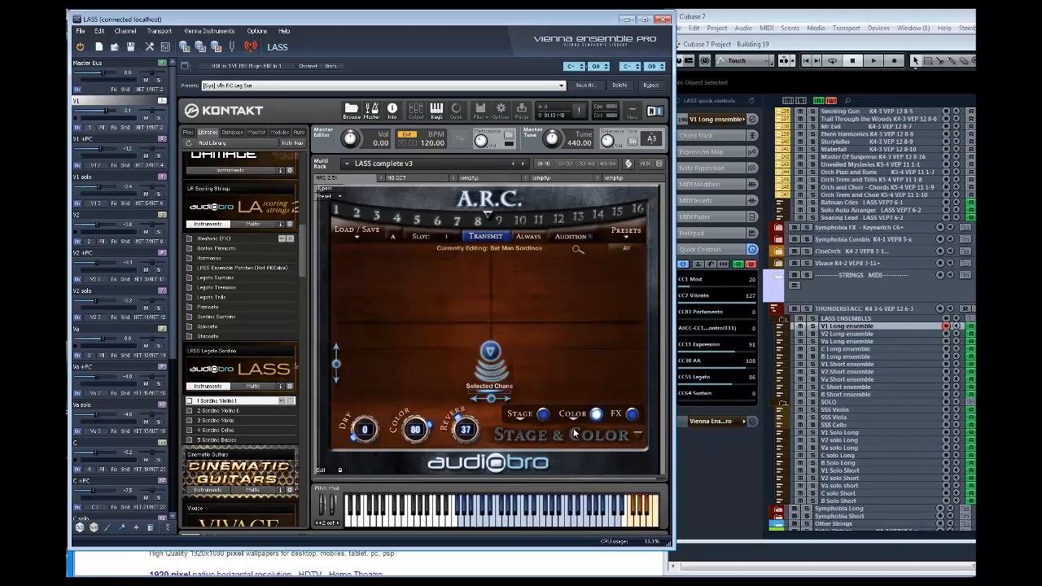
pyautogui.click(626, 232)
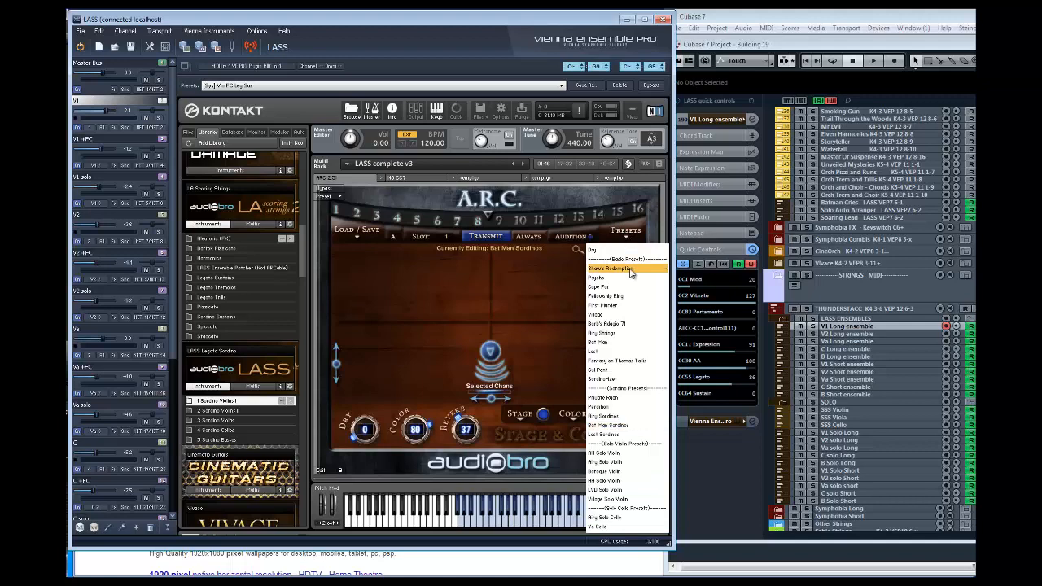
pyautogui.click(632, 270)
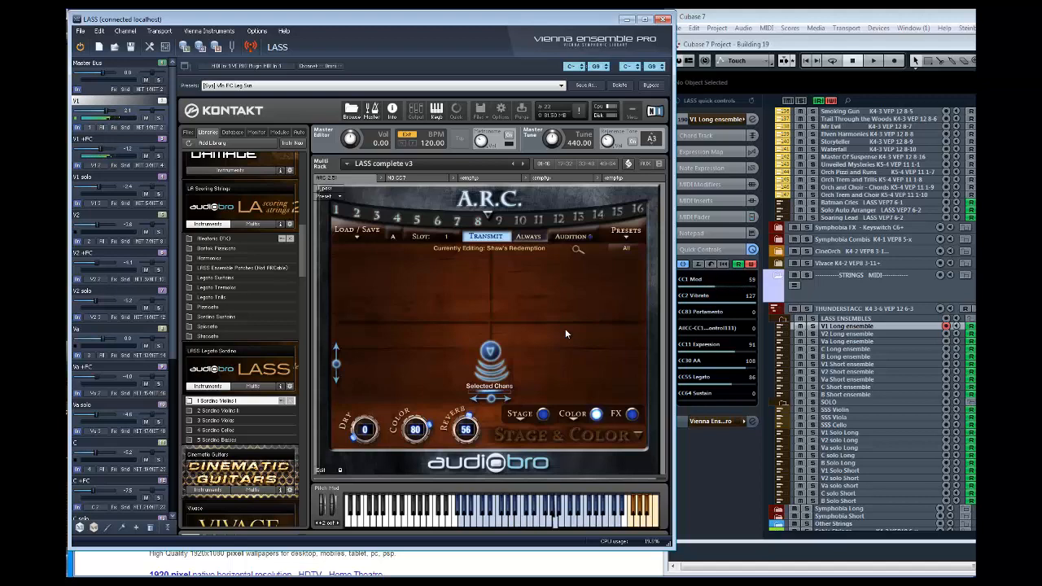
pyautogui.click(856, 328)
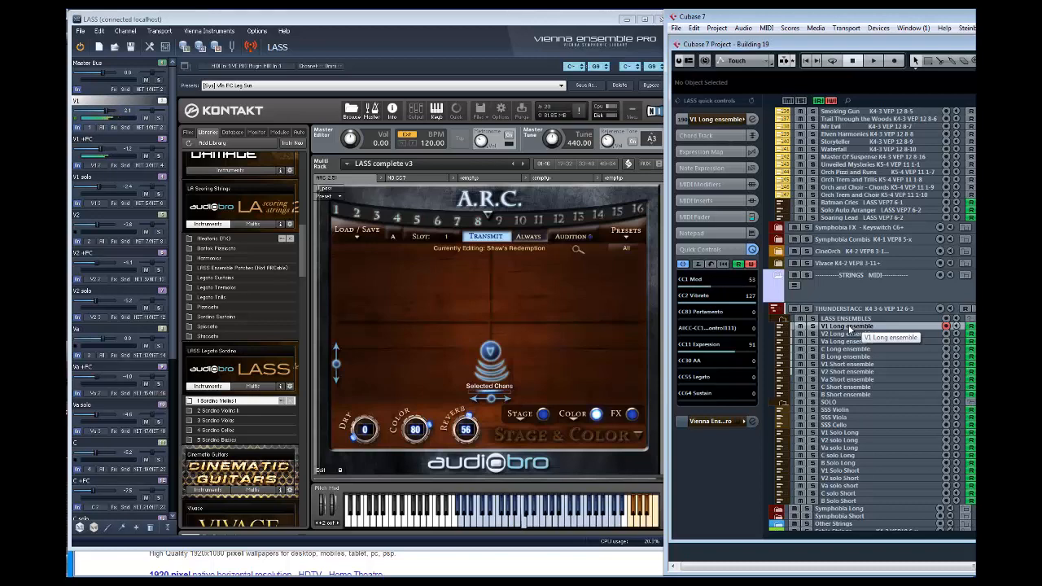
# Load the Lost color preset, transmit it to the selected channels, and select the V1 Long ensemble track to audition it.
pyautogui.click(625, 240)
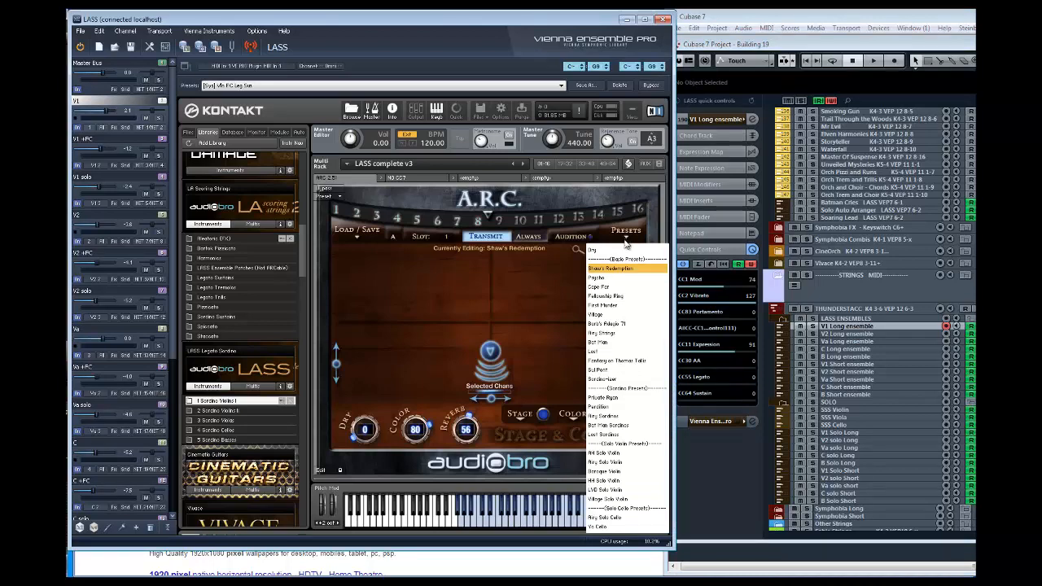
pyautogui.click(625, 354)
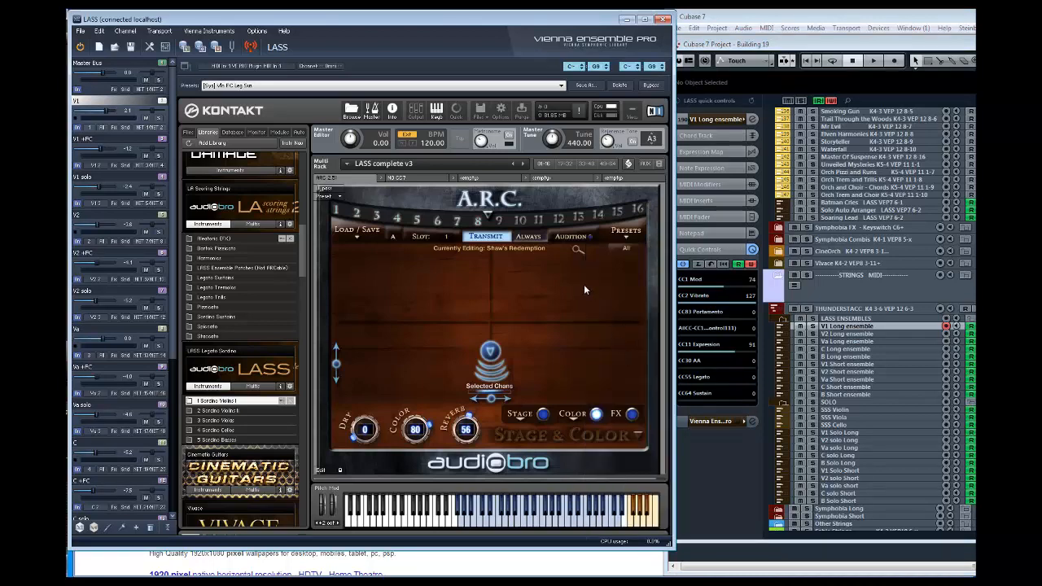
pyautogui.click(505, 237)
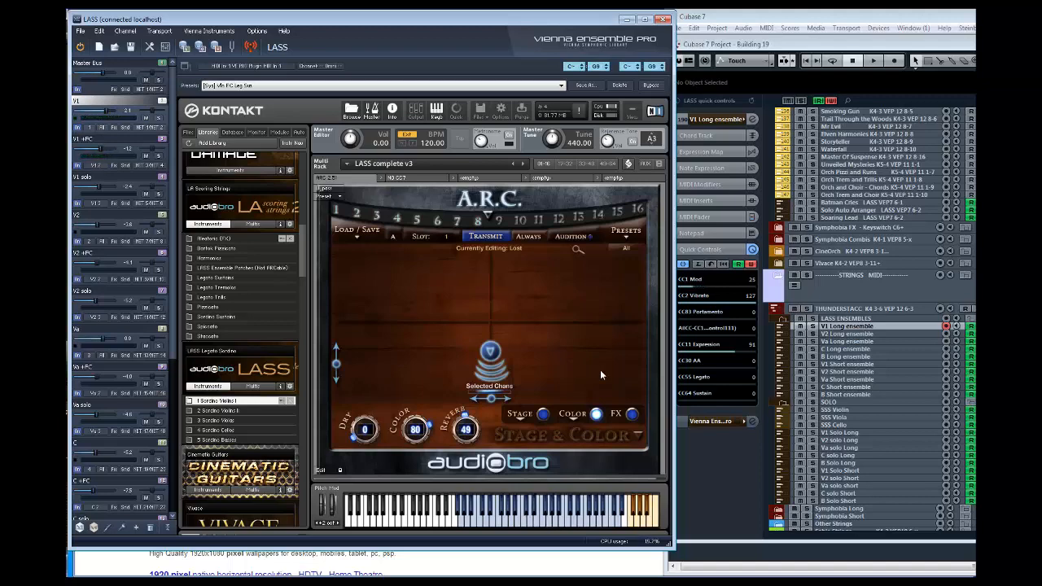
pyautogui.click(843, 330)
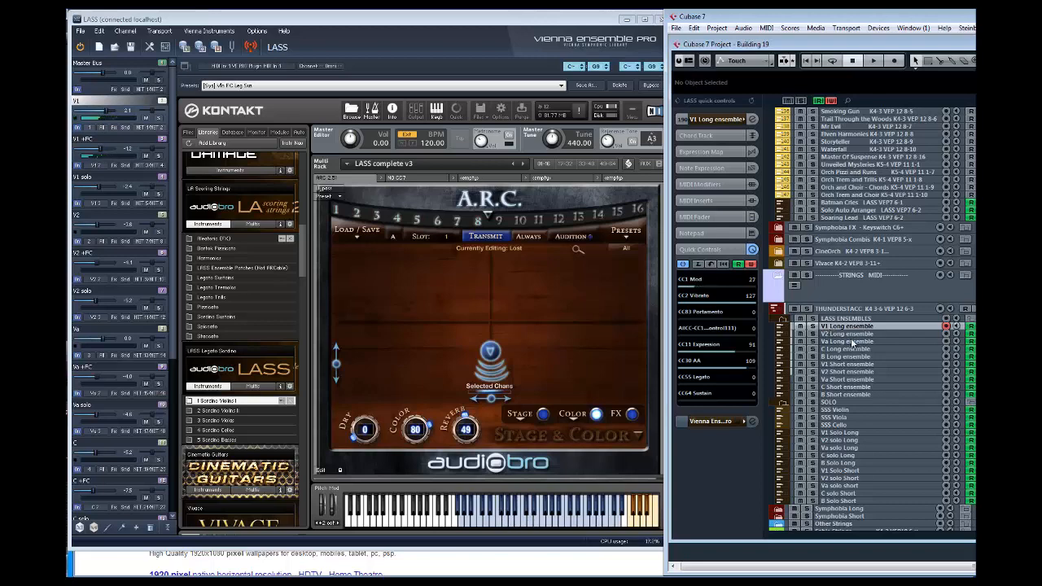
# Load the Fellowship Ring color preset, raise the Dry amount to 100, and lower the Color amount to 0.
pyautogui.click(631, 237)
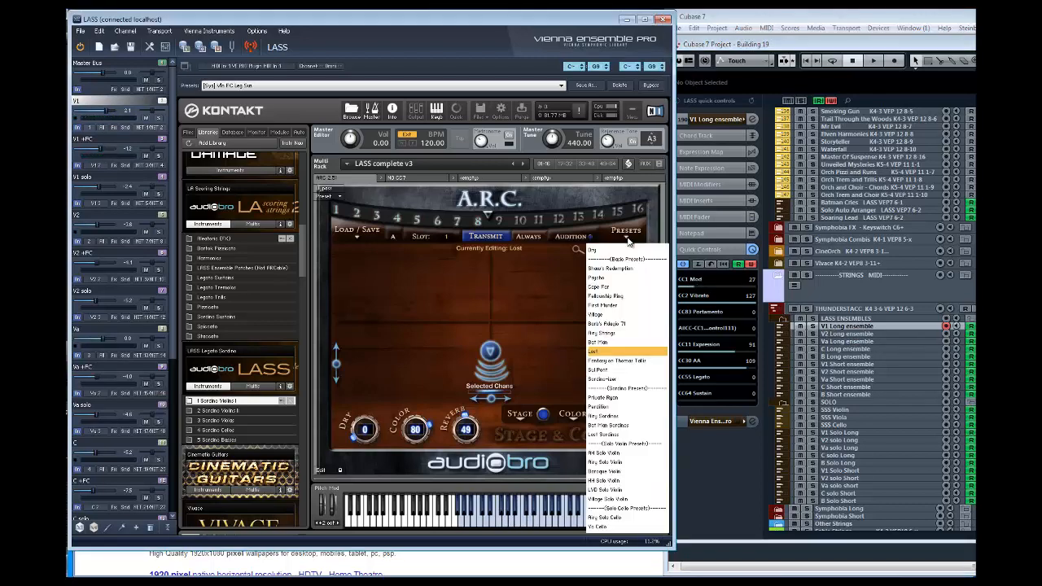
pyautogui.click(628, 297)
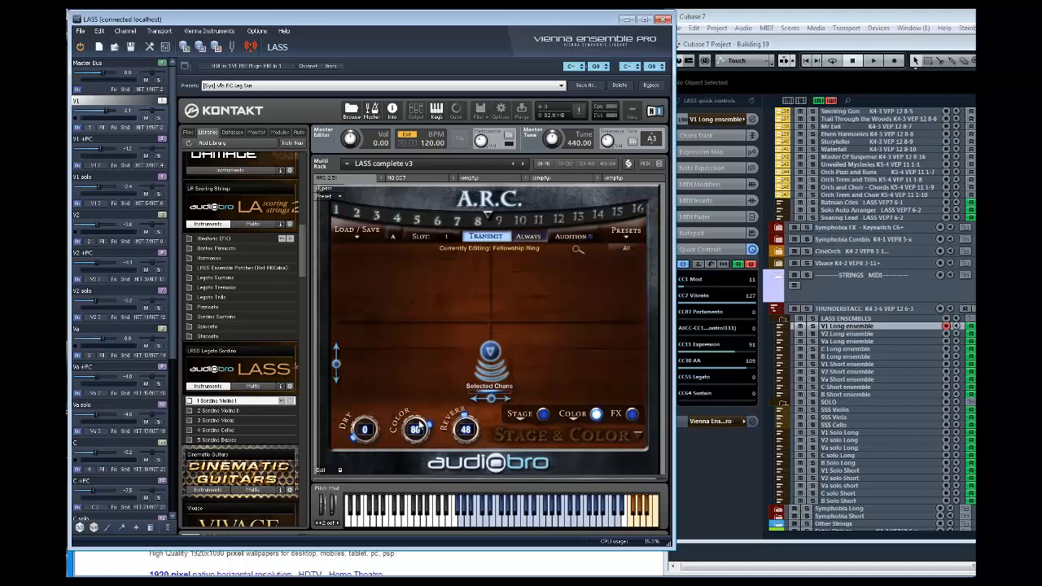
pyautogui.moveTo(418, 424); pyautogui.dragTo(384, 310)
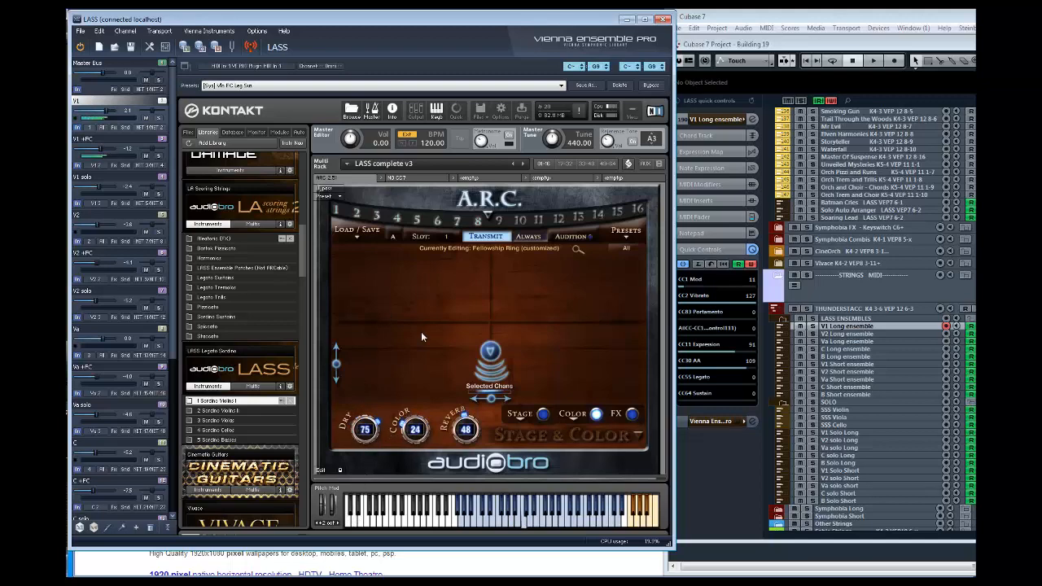
pyautogui.moveTo(365, 429); pyautogui.dragTo(365, 391)
pyautogui.moveTo(412, 429); pyautogui.dragTo(405, 489)
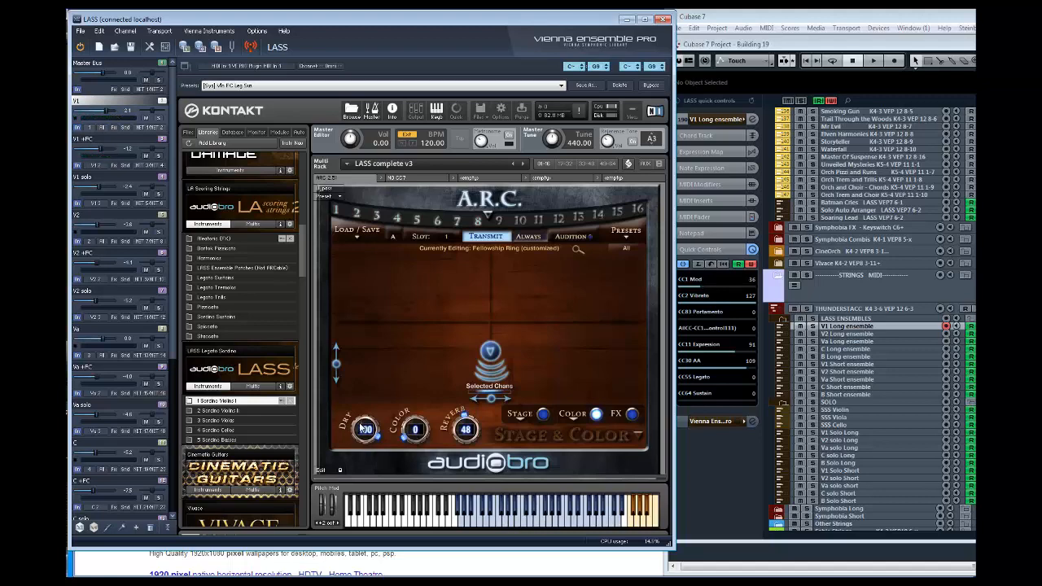
# Set the Dry amount to 0 and the Color amount to 79.
pyautogui.moveTo(366, 429); pyautogui.dragTo(389, 500)
pyautogui.moveTo(364, 427); pyautogui.dragTo(363, 513)
pyautogui.moveTo(413, 430); pyautogui.dragTo(429, 288)
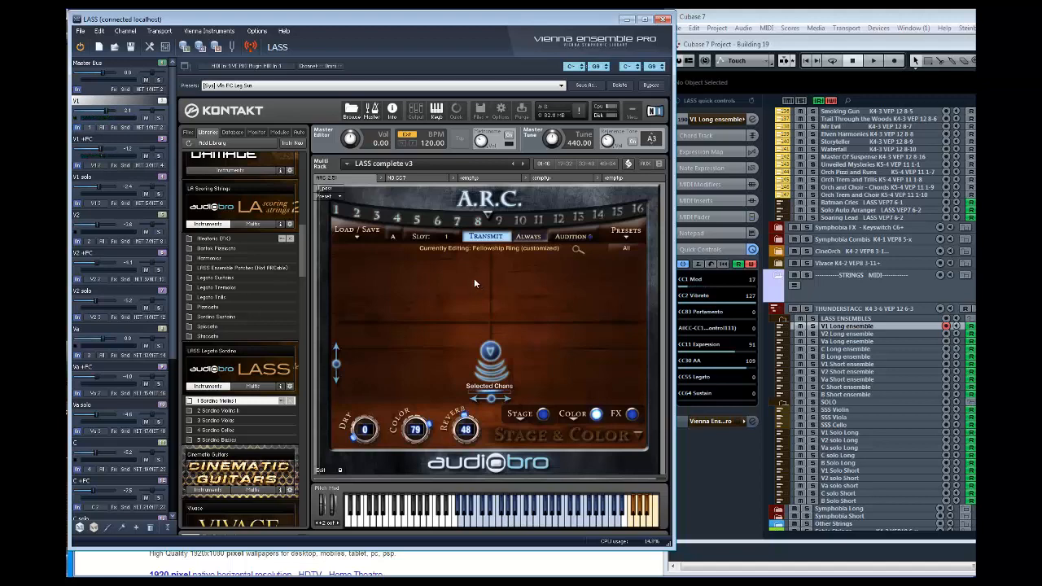
# Load the Cape Fear color preset and transmit it to the selected channels for auditioning in Cubase.
pyautogui.click(627, 236)
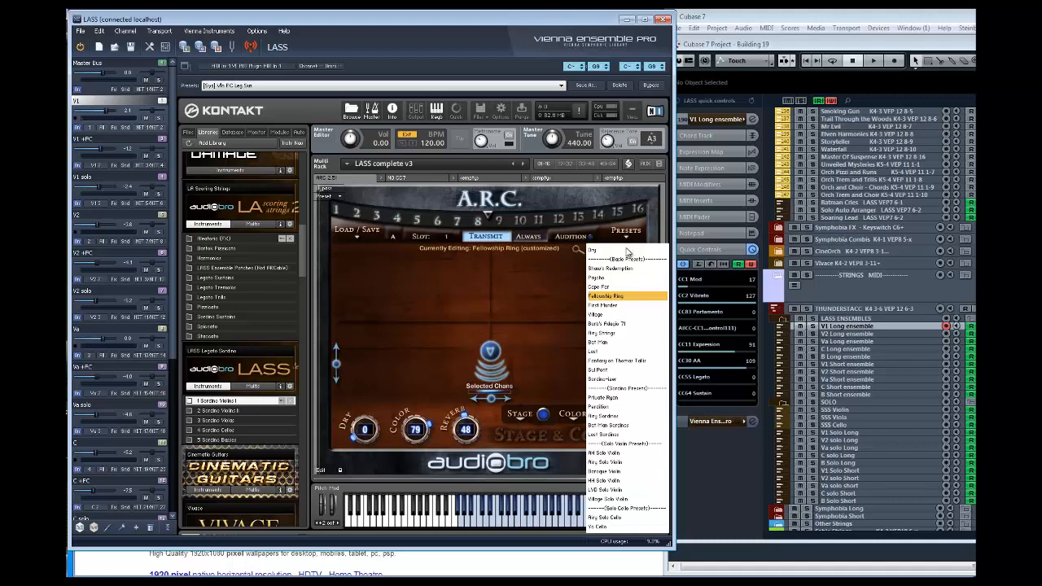
pyautogui.click(621, 288)
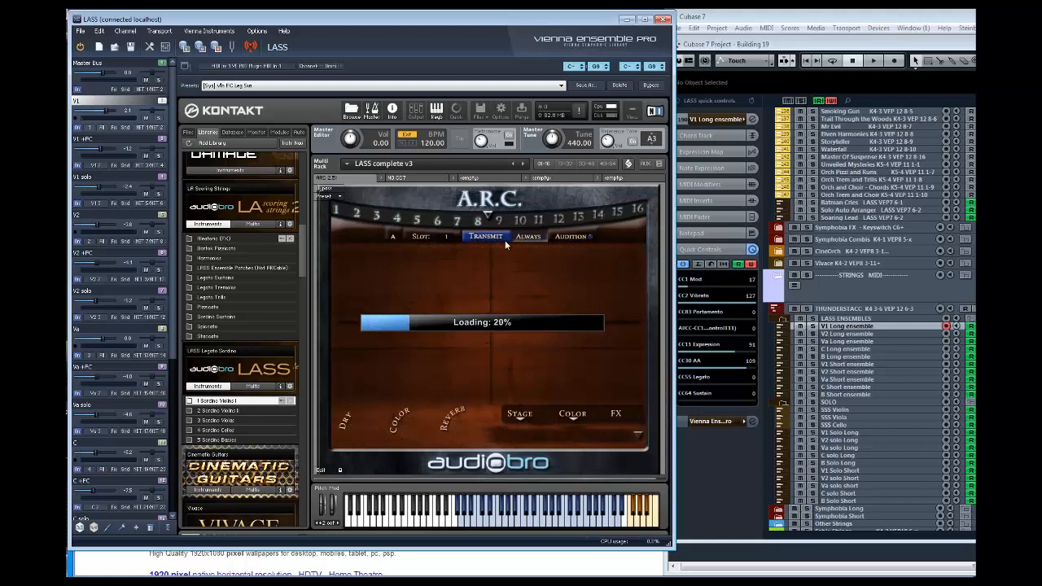
pyautogui.click(765, 18)
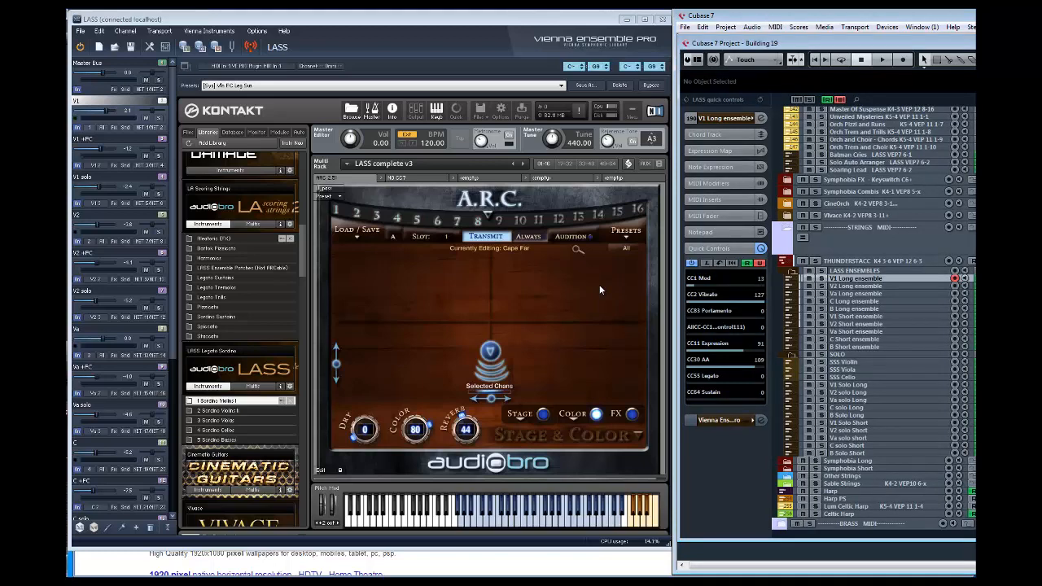
pyautogui.click(534, 239)
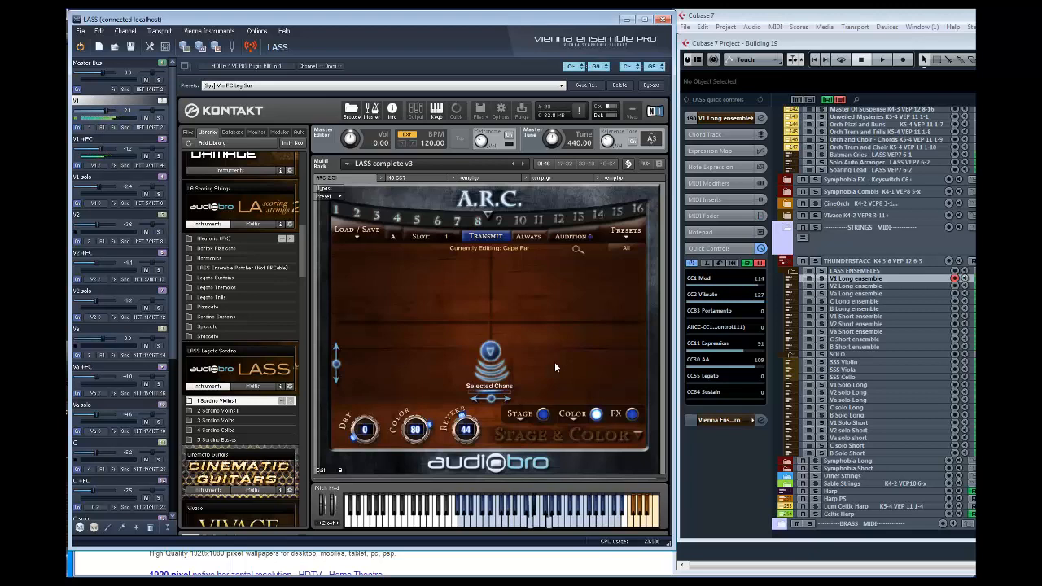
# Try the Airy Strings color preset, replace it with Bat Man, and transmit it to the selected channels.
pyautogui.click(633, 248)
pyautogui.click(631, 334)
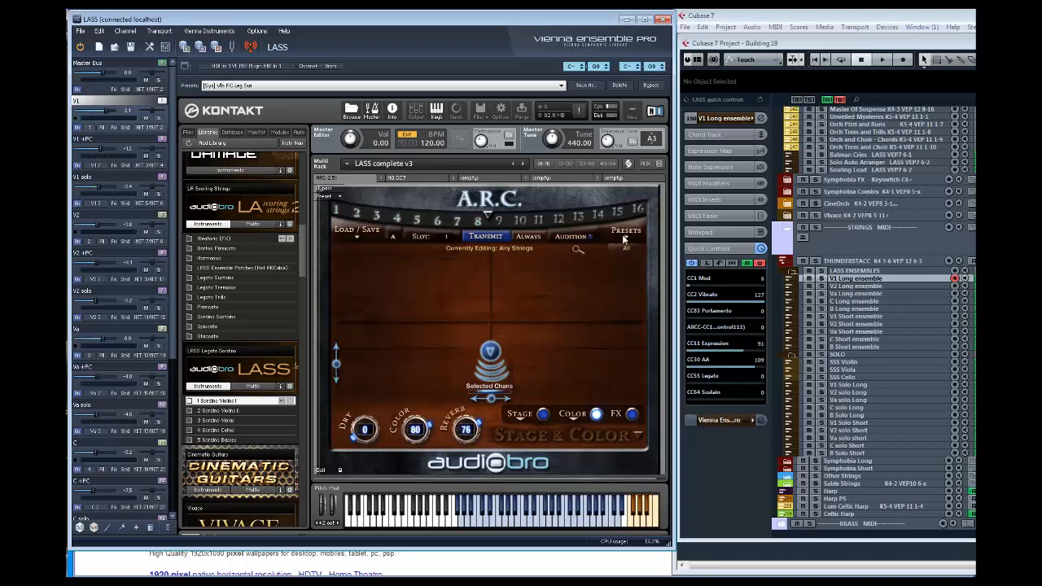
pyautogui.click(624, 247)
pyautogui.click(638, 343)
pyautogui.click(494, 238)
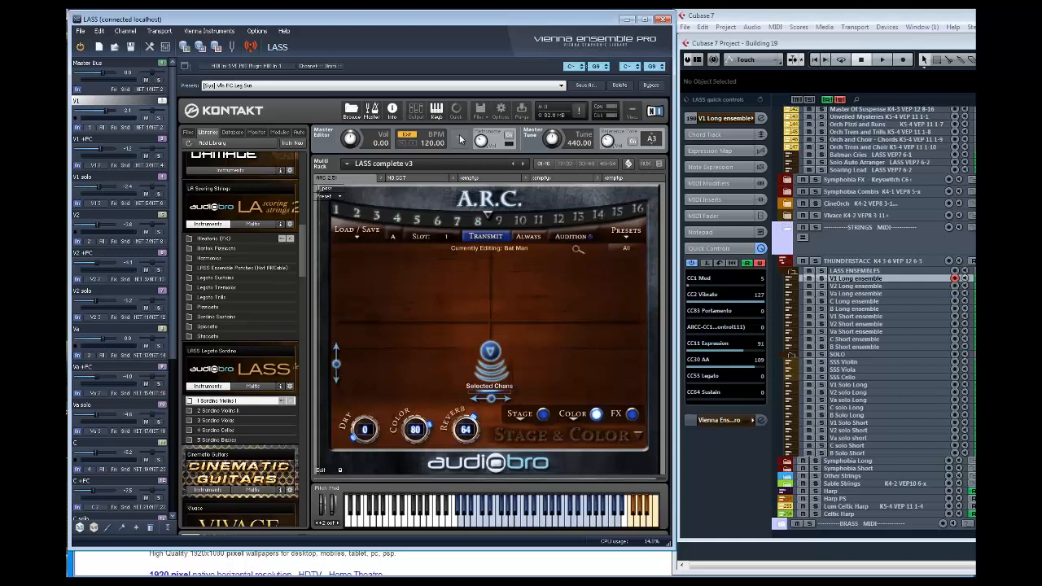
# Review Kontakt's output channels and the Vienna Ensemble mixer containing the Master Bus and LASS section channels.
pyautogui.click(415, 112)
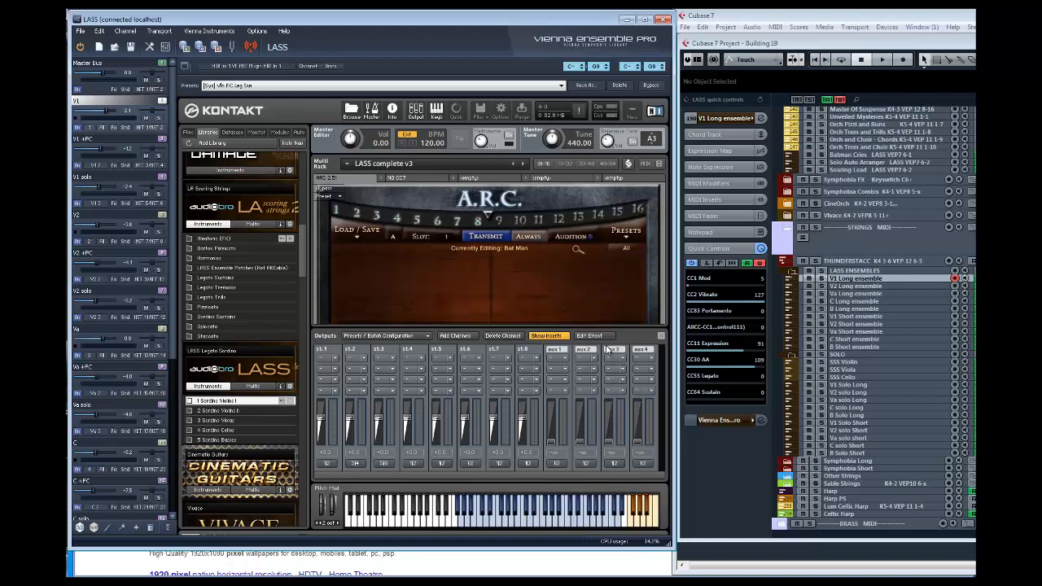
pyautogui.click(661, 337)
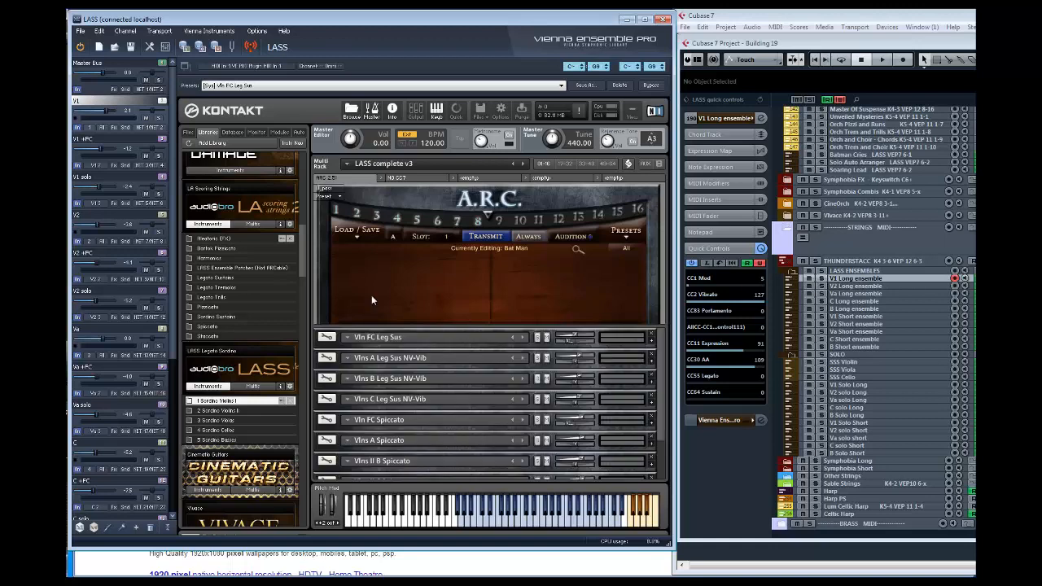
pyautogui.click(130, 63)
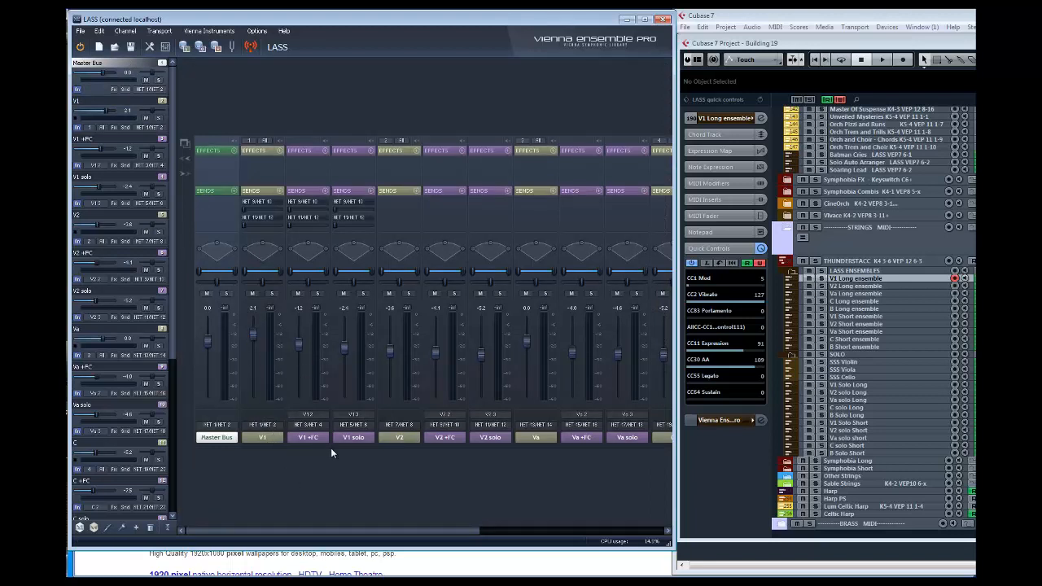
pyautogui.moveTo(446, 531); pyautogui.dragTo(367, 531)
# Switch to Cubase's MixConsole, lower the V1 Ens channel's LASS Tail and LASS ER sends fully, and raise LASS ER to about -21.9.
pyautogui.click(902, 46)
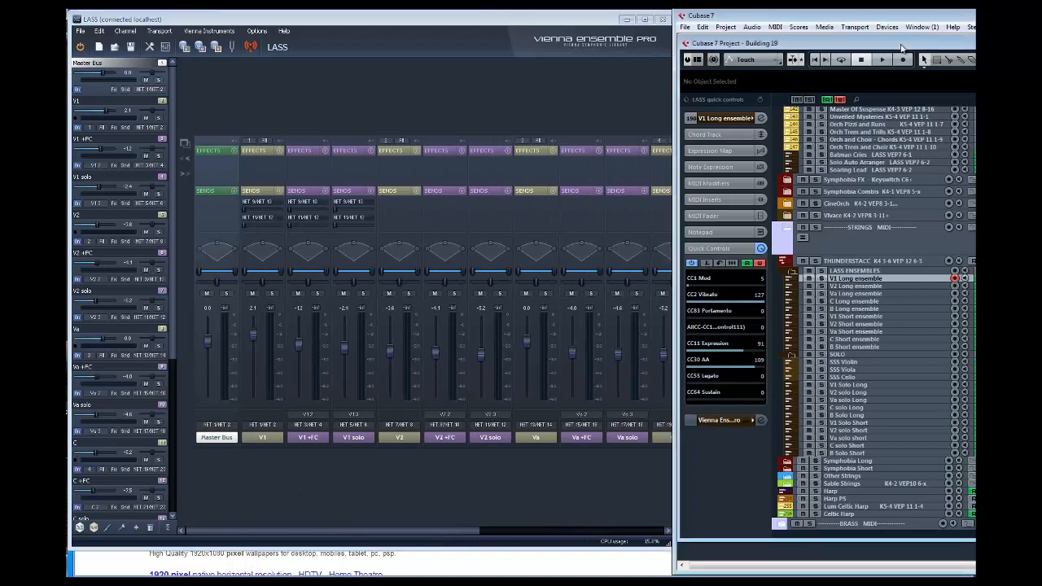
pyautogui.scroll(5, 875, 155)
pyautogui.scroll(3, 875, 142)
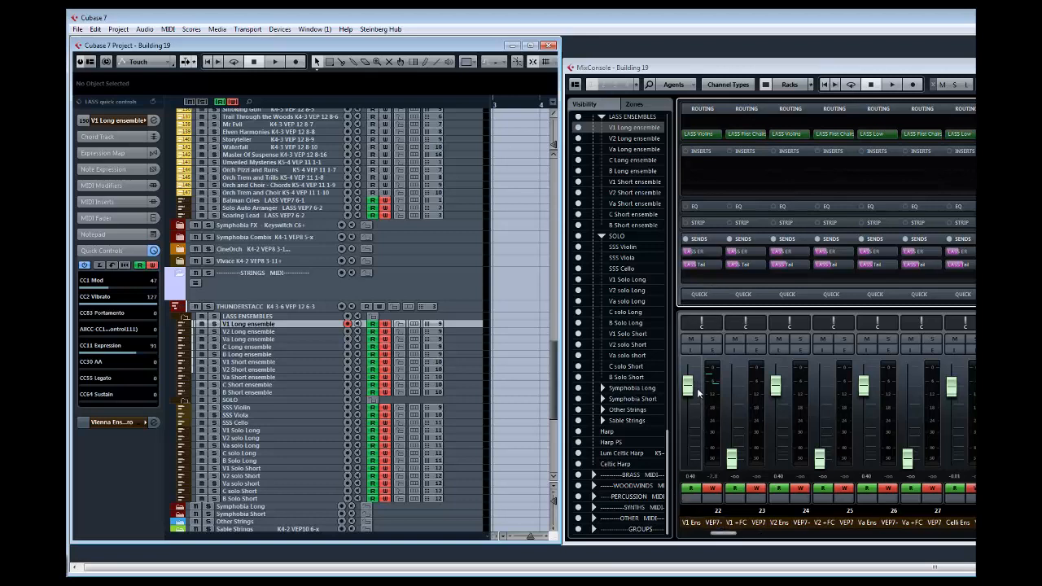
pyautogui.click(687, 264)
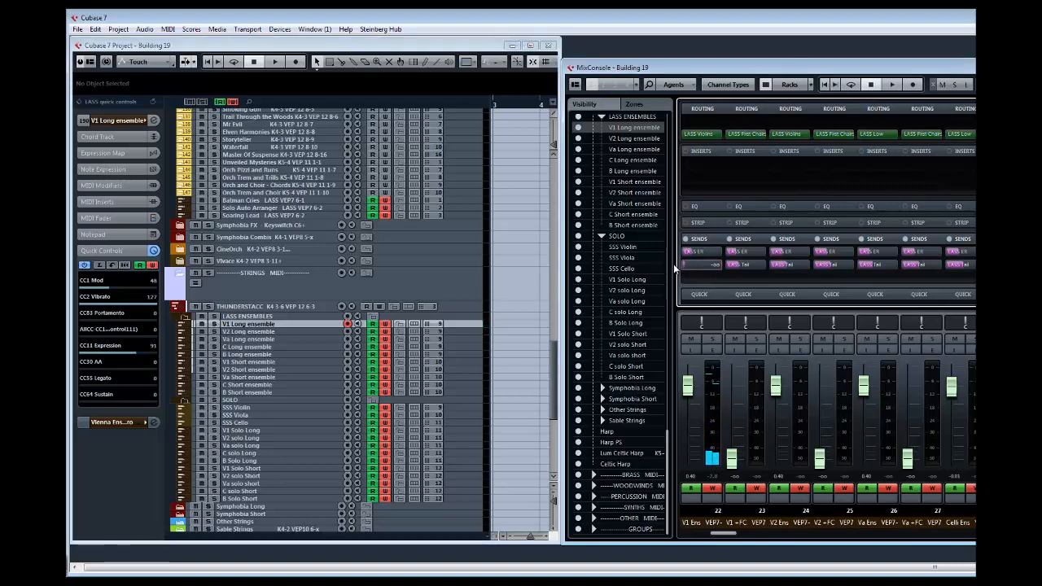
pyautogui.moveTo(693, 256); pyautogui.dragTo(678, 257)
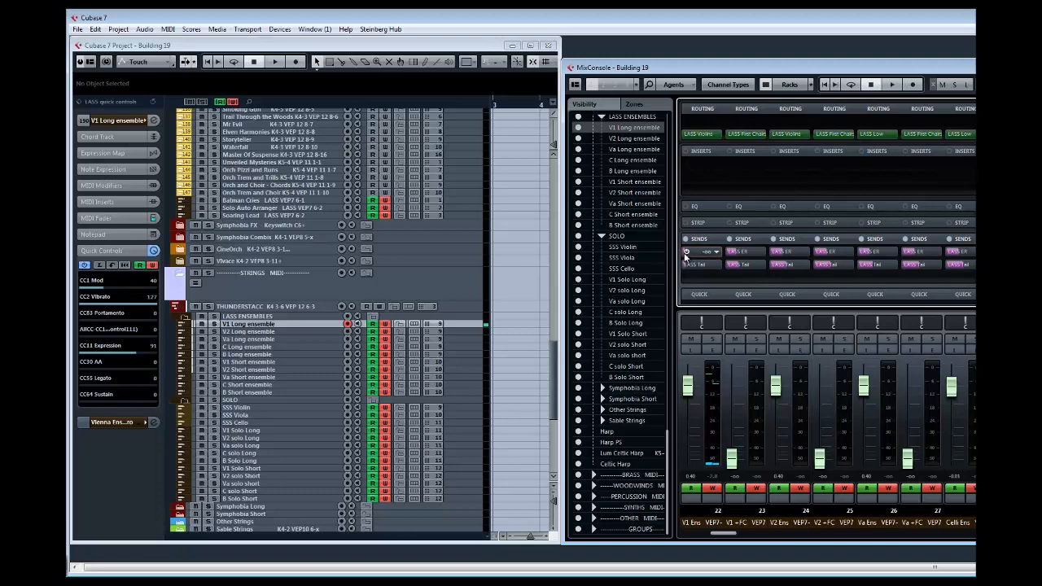
pyautogui.moveTo(686, 253)
pyautogui.mouseDown()
pyautogui.moveTo(705, 261)
pyautogui.moveTo(697, 268)
pyautogui.mouseUp()
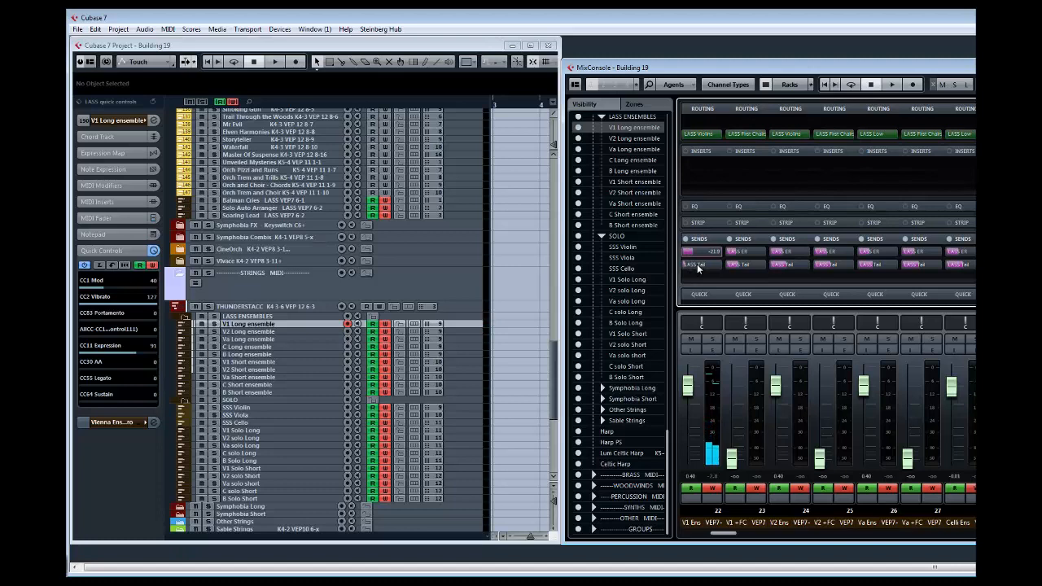
pyautogui.moveTo(698, 265)
pyautogui.mouseDown()
pyautogui.moveTo(713, 264)
pyautogui.moveTo(685, 265)
pyautogui.moveTo(729, 265)
pyautogui.moveTo(698, 264)
pyautogui.mouseUp()
# Show the group channels in the MixConsole and inspect the SIR2 reverb inserts on the ER and Tail groups.
pyautogui.scroll(2, 705, 274)
pyautogui.moveTo(732, 534); pyautogui.dragTo(1041, 540)
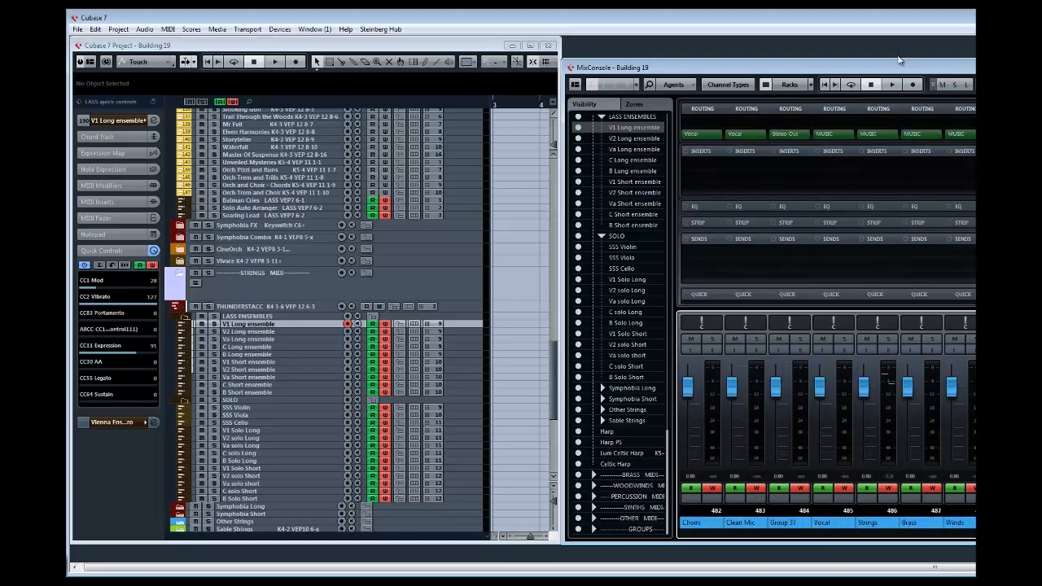
pyautogui.moveTo(898, 67); pyautogui.dragTo(418, 60)
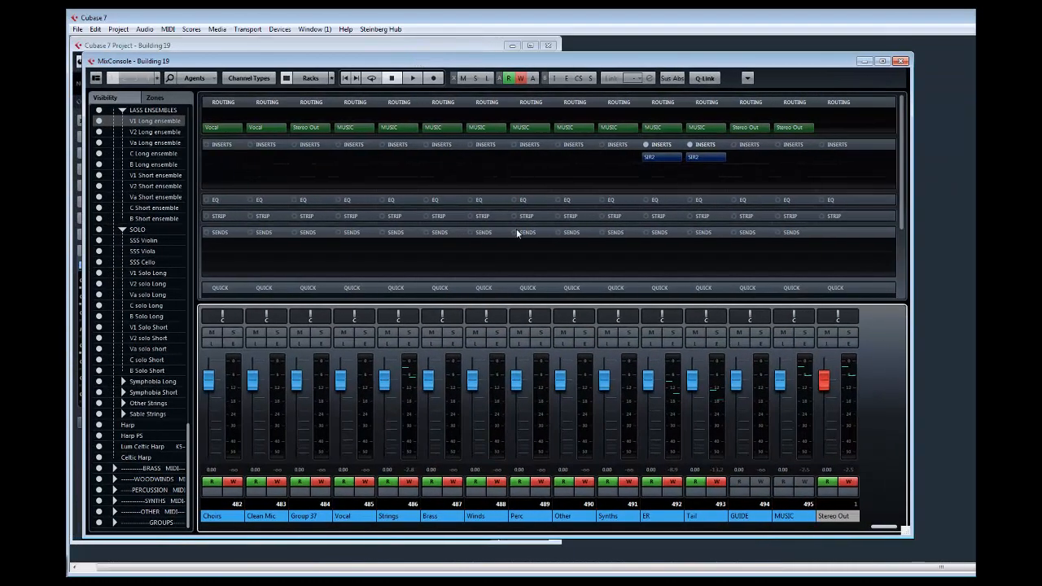
pyautogui.click(659, 159)
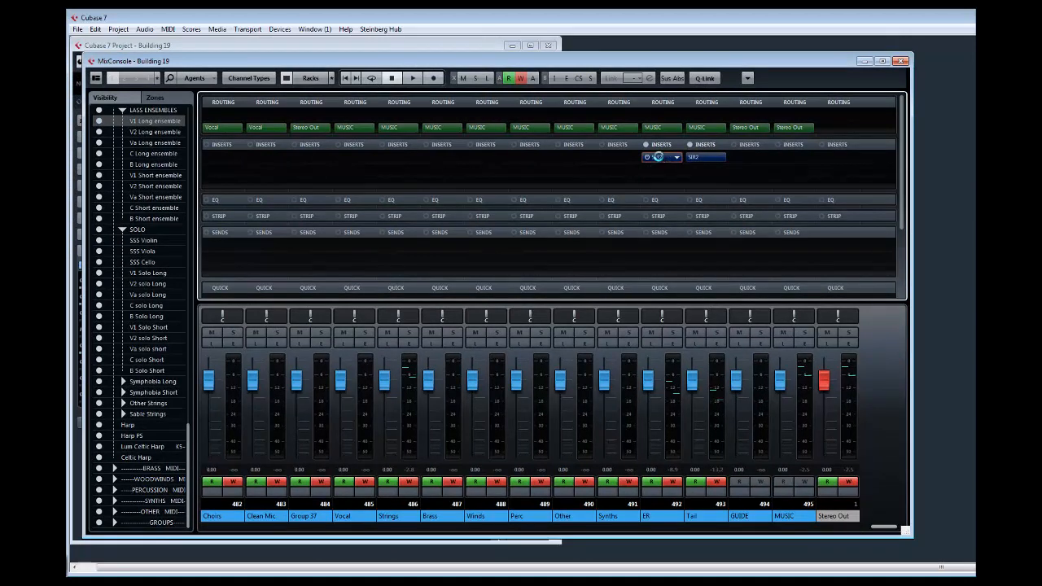
pyautogui.click(658, 157)
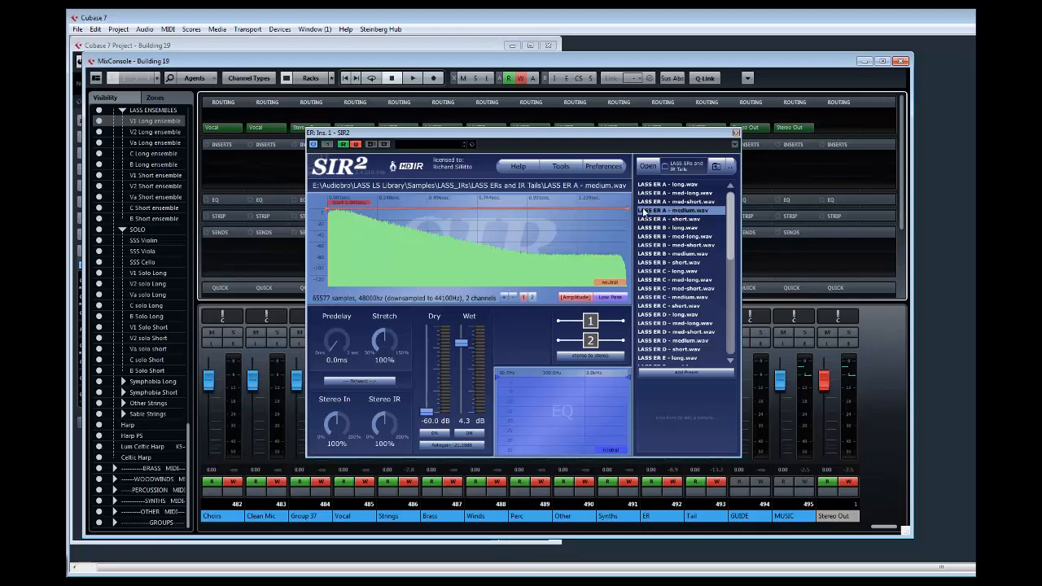
pyautogui.click(738, 134)
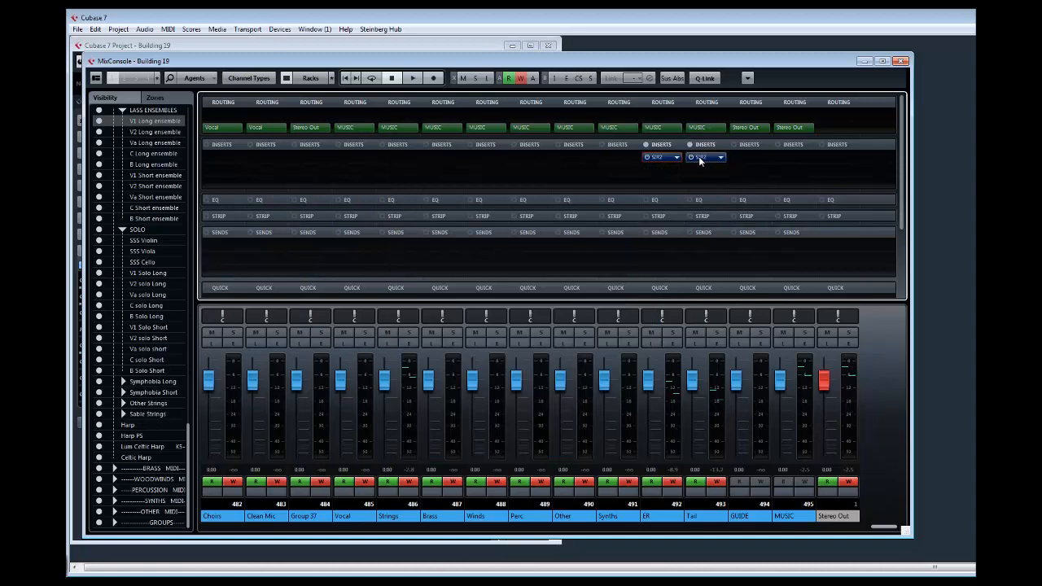
pyautogui.click(699, 159)
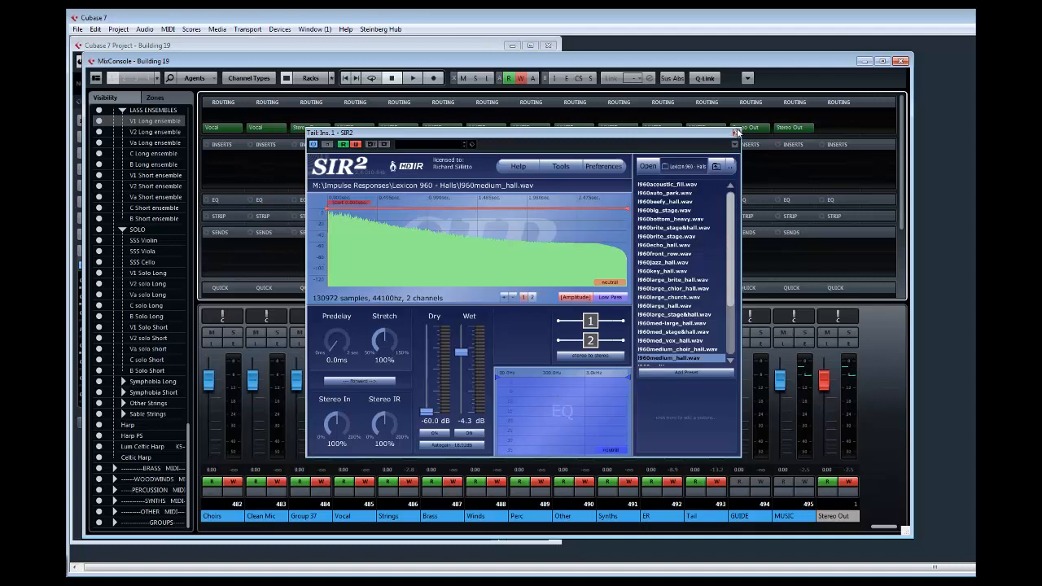
pyautogui.click(735, 132)
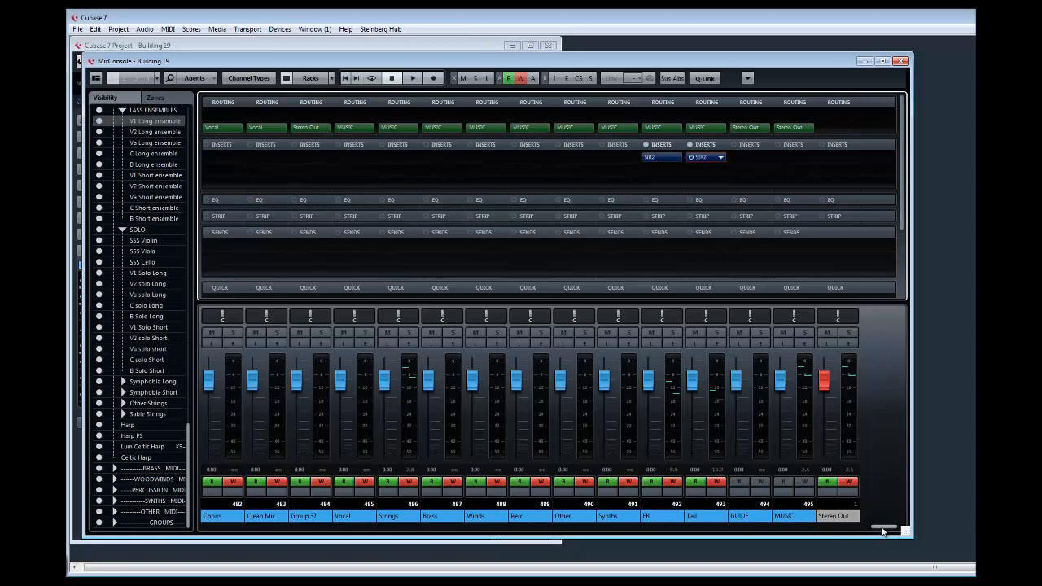
# Place the MixConsole's LASS channels beside the project window and try the V1 +FC fader at about -4.01 before lowering it fully.
pyautogui.moveTo(882, 530); pyautogui.dragTo(242, 538)
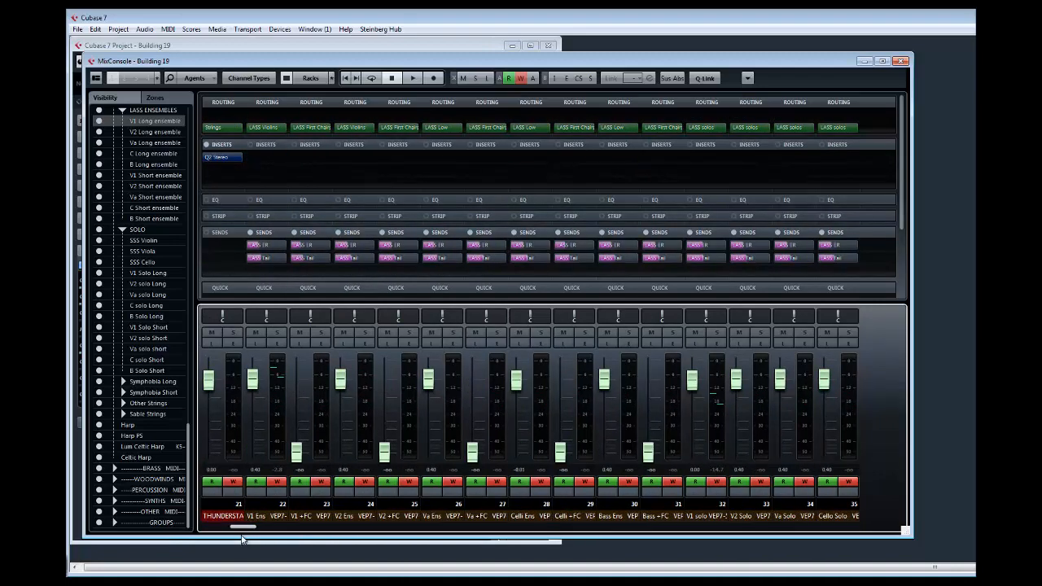
pyautogui.moveTo(274, 66); pyautogui.dragTo(764, 63)
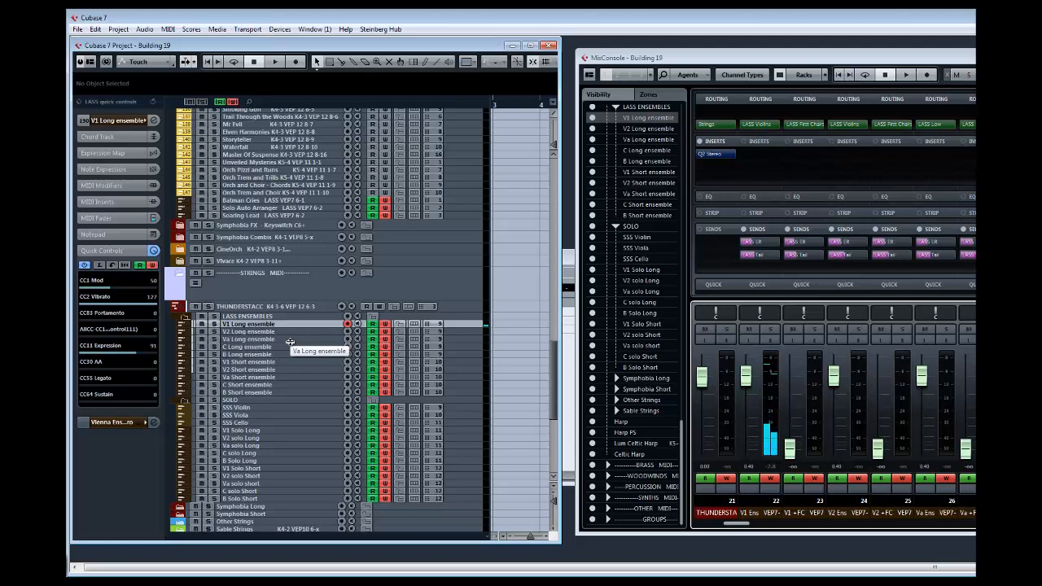
pyautogui.moveTo(795, 453); pyautogui.dragTo(745, 447)
pyautogui.moveTo(789, 373); pyautogui.dragTo(789, 403)
pyautogui.moveTo(746, 446); pyautogui.dragTo(788, 394)
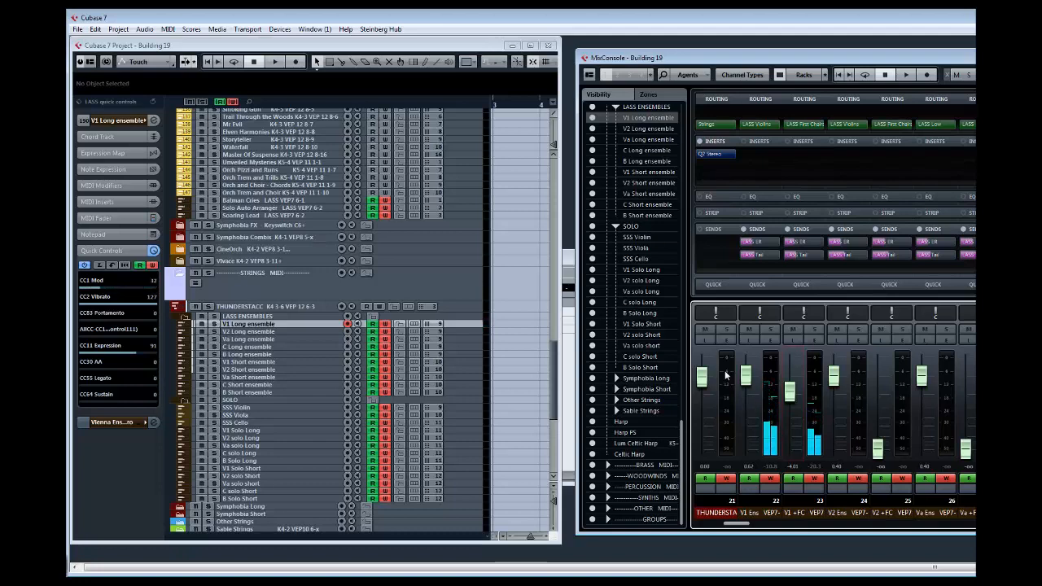
pyautogui.moveTo(789, 393); pyautogui.dragTo(778, 501)
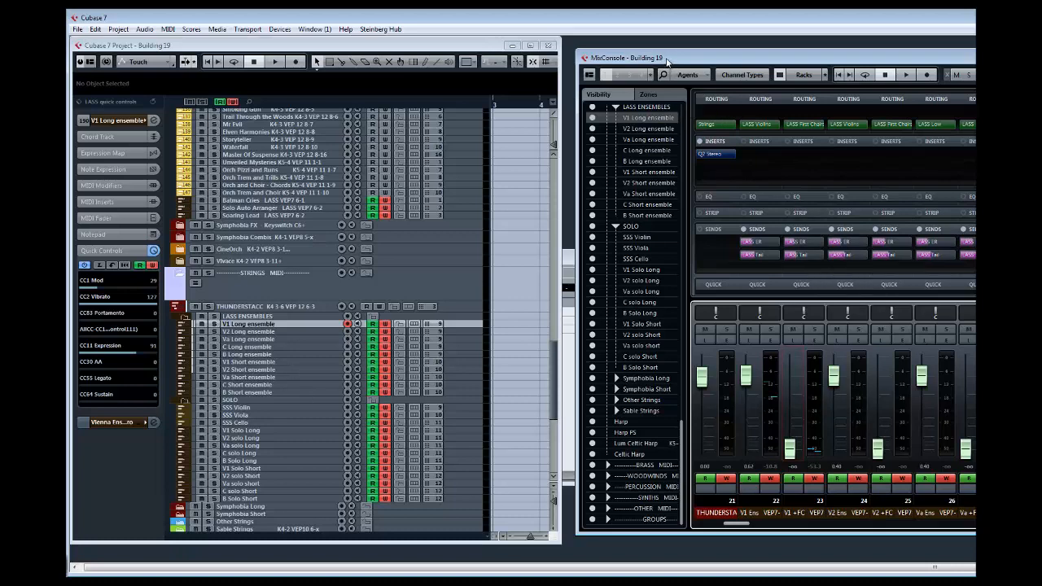
# Widen and heighten the project window and reposition the MixConsole directly beside it so both stay visible.
pyautogui.moveTo(667, 58); pyautogui.dragTo(766, 55)
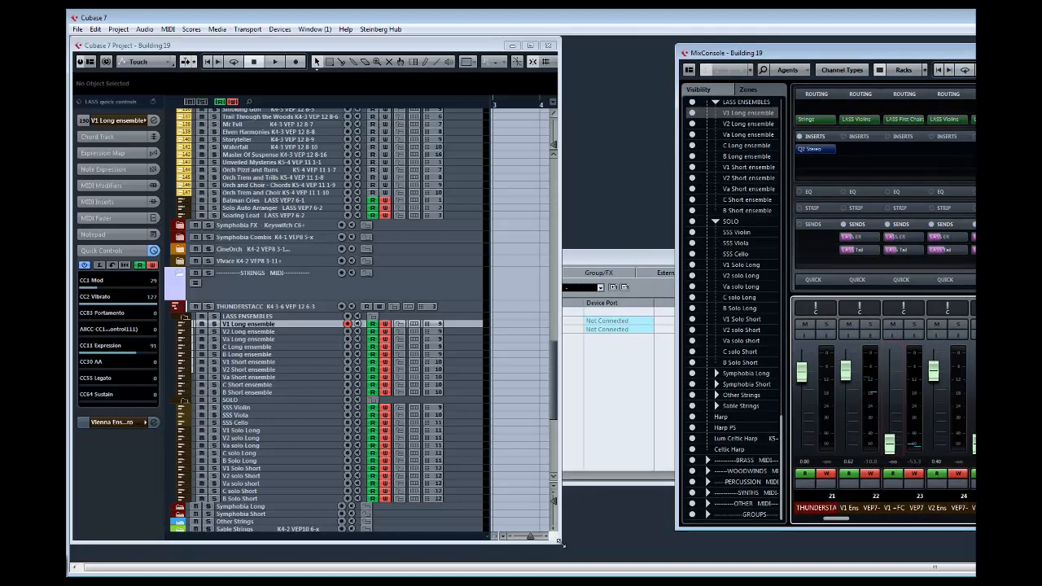
pyautogui.moveTo(560, 544); pyautogui.dragTo(669, 560)
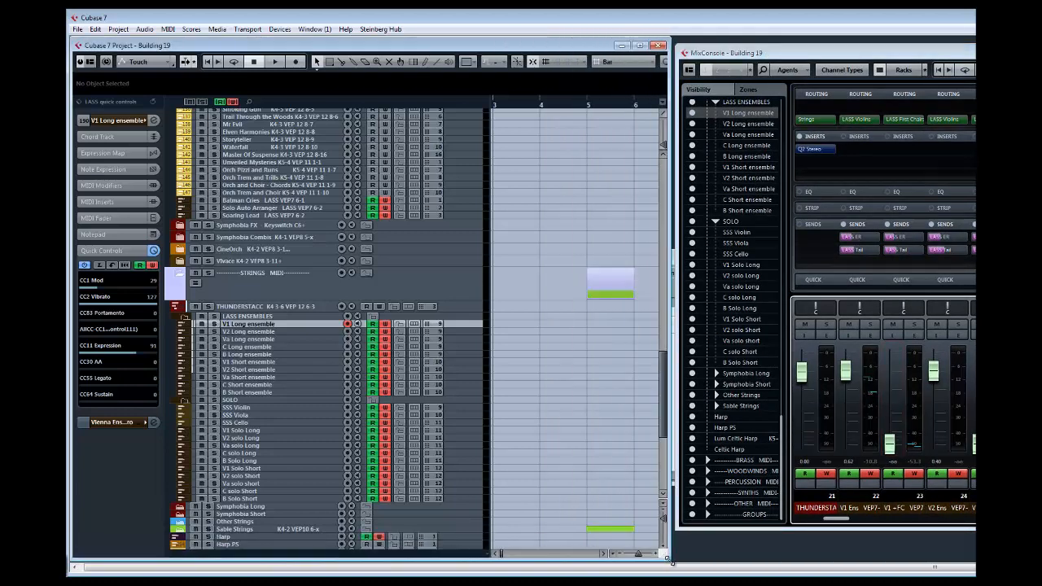
pyautogui.moveTo(743, 53); pyautogui.dragTo(739, 46)
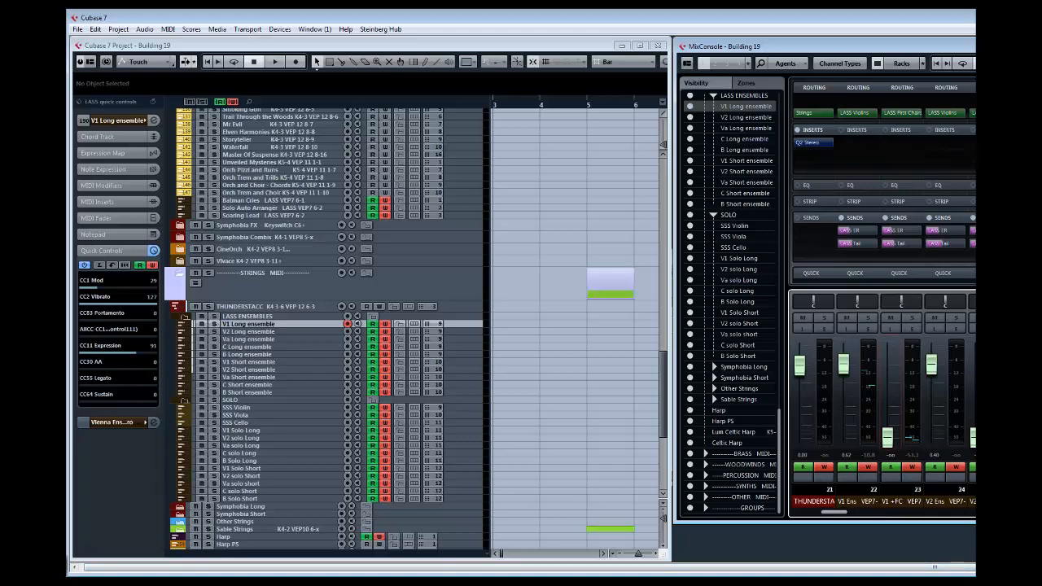
pyautogui.moveTo(800, 522); pyautogui.dragTo(801, 541)
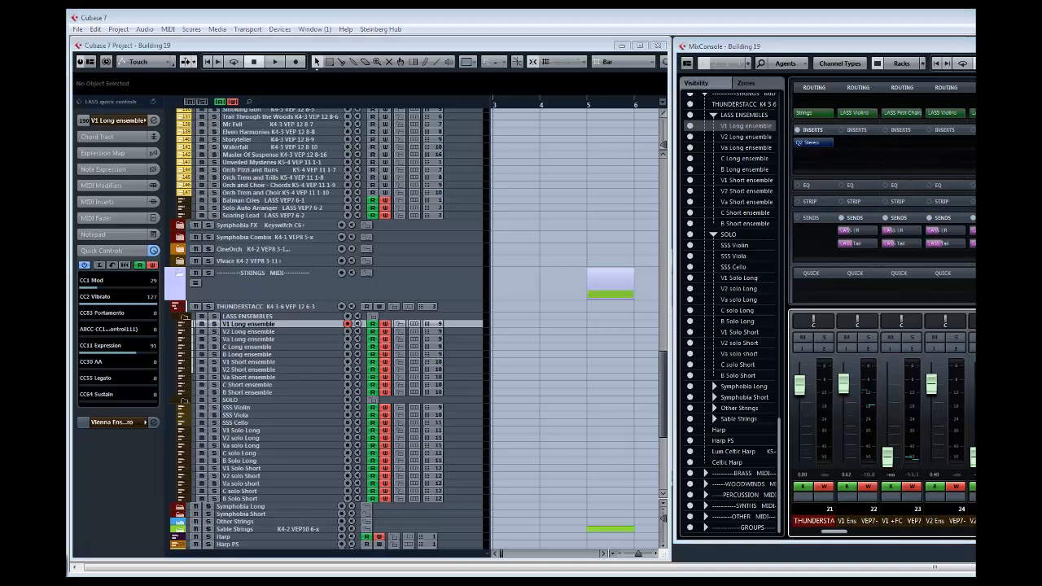
# Switch to Vienna Ensemble Pro, open the V1 channel's Kontakt instance, and show the A.R.C. Setup page.
pyautogui.hotkey('alt', 'Tab')
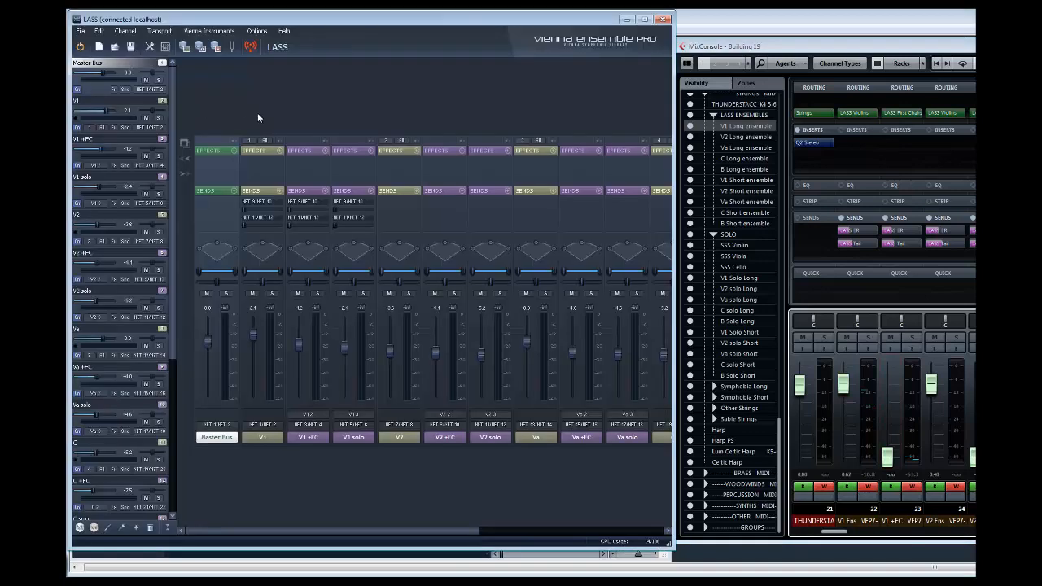
pyautogui.click(118, 106)
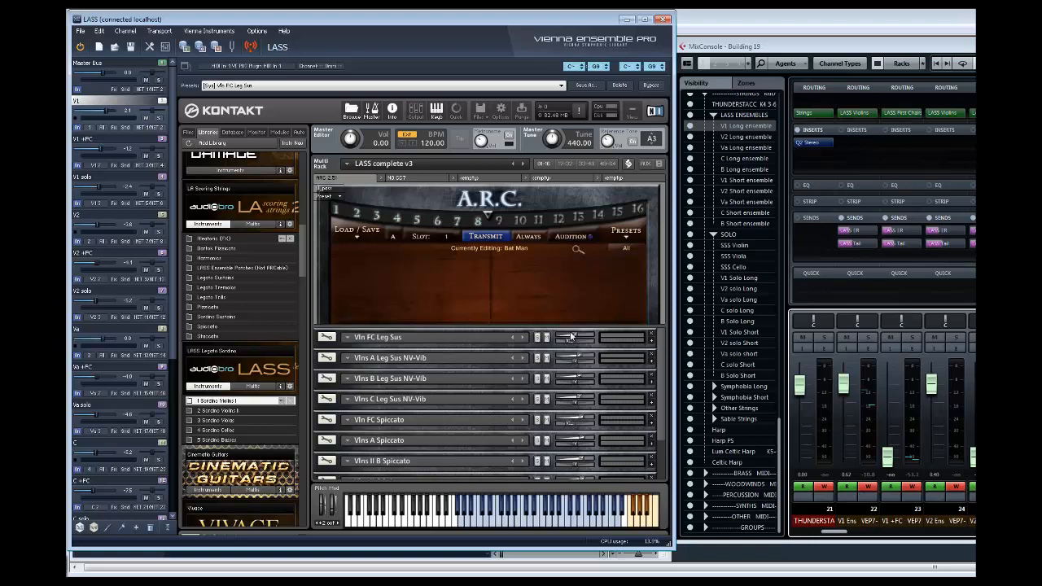
pyautogui.click(630, 166)
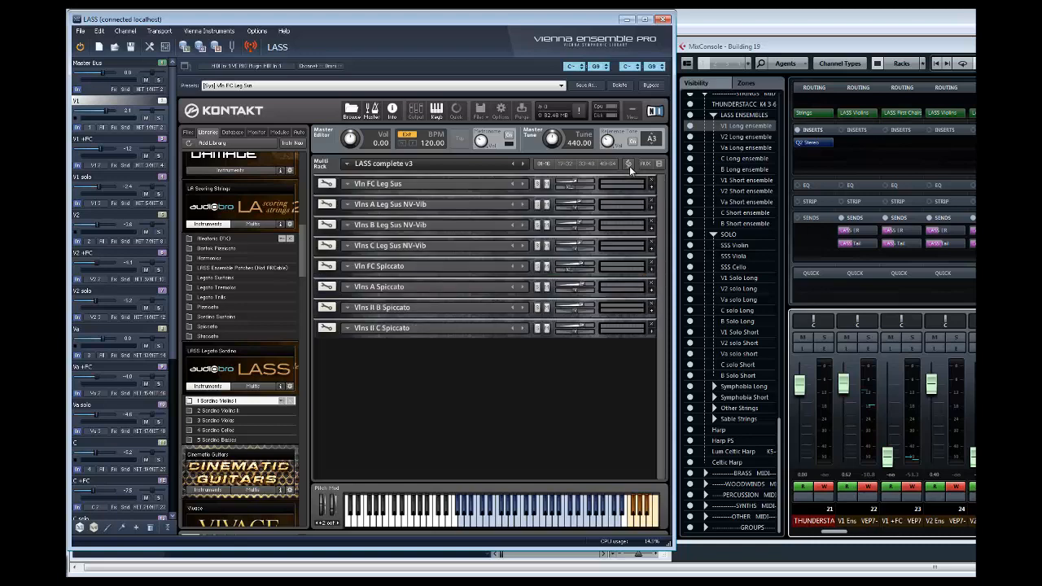
pyautogui.click(588, 436)
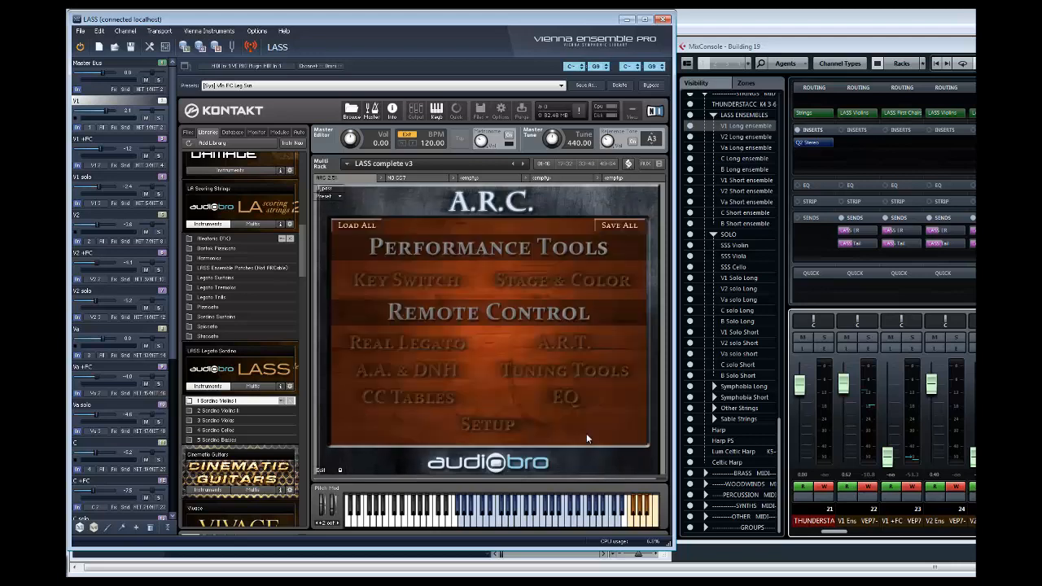
pyautogui.click(487, 427)
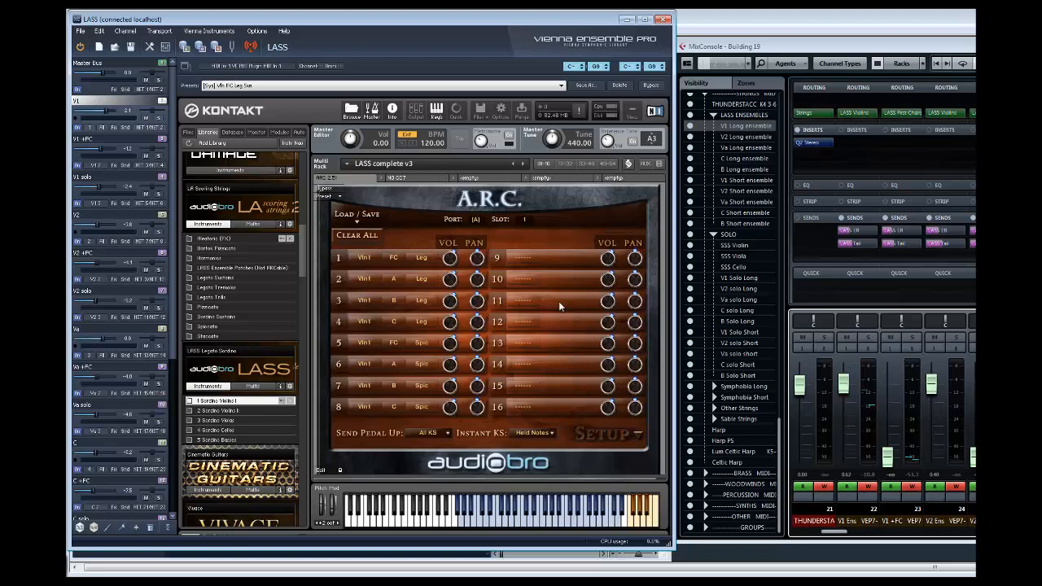
# Hide the A.R.C. script and review the multi's patches in slots 1-16, 17-32, 33-48 and 49-64.
pyautogui.click(628, 163)
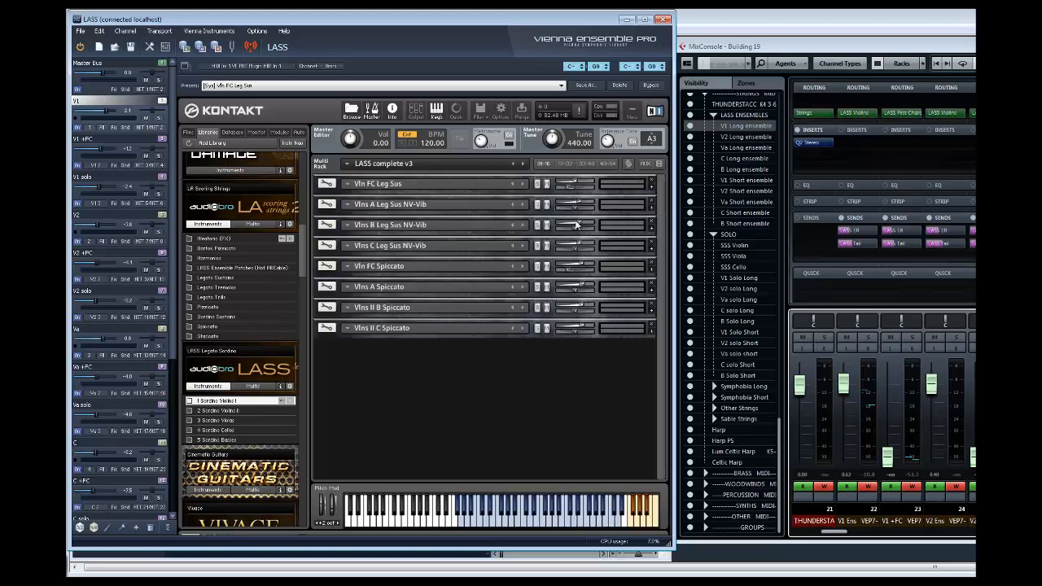
pyautogui.click(564, 165)
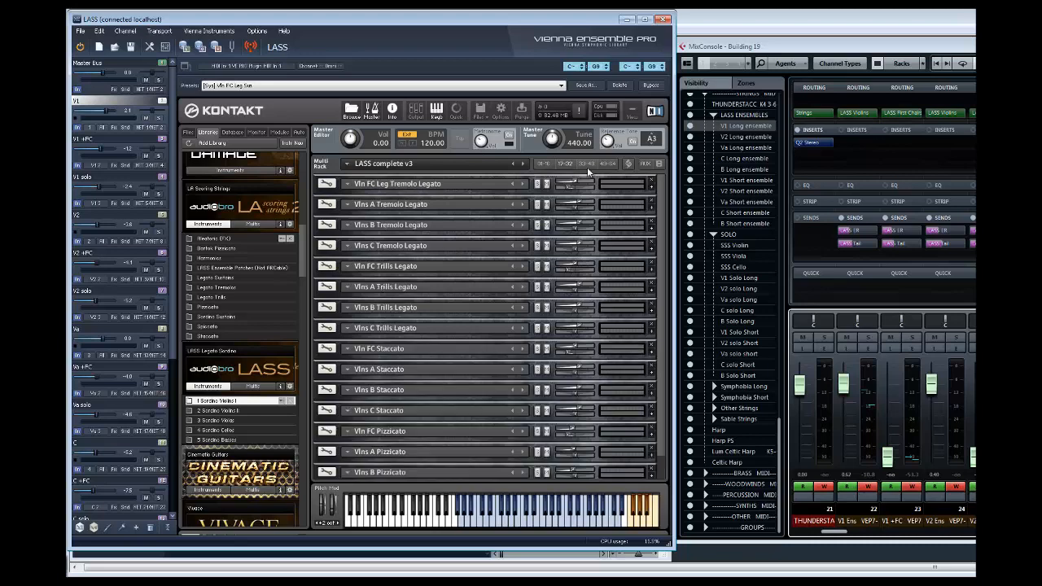
pyautogui.click(586, 164)
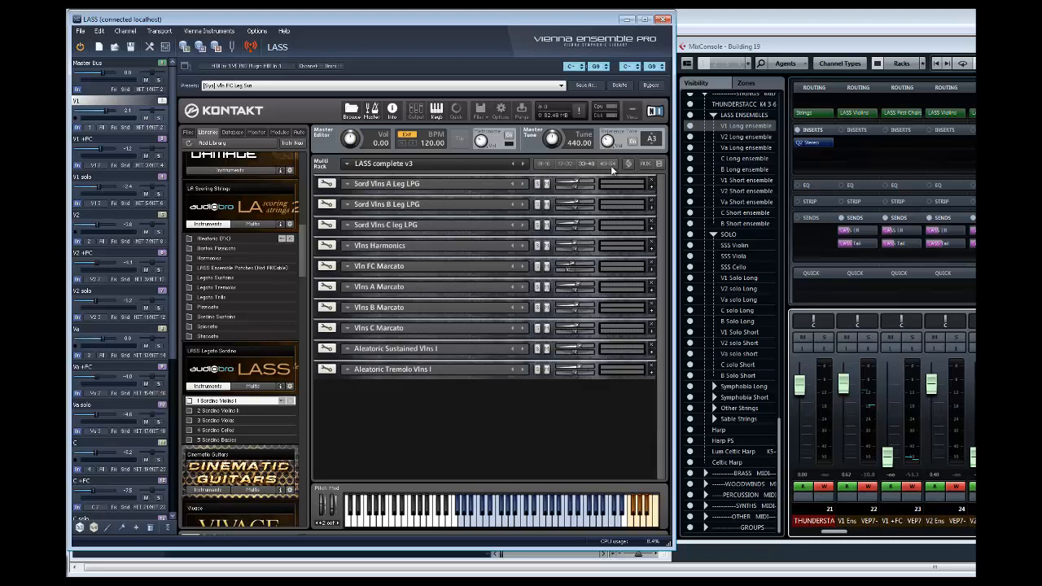
pyautogui.click(610, 165)
pyautogui.click(584, 164)
pyautogui.click(567, 165)
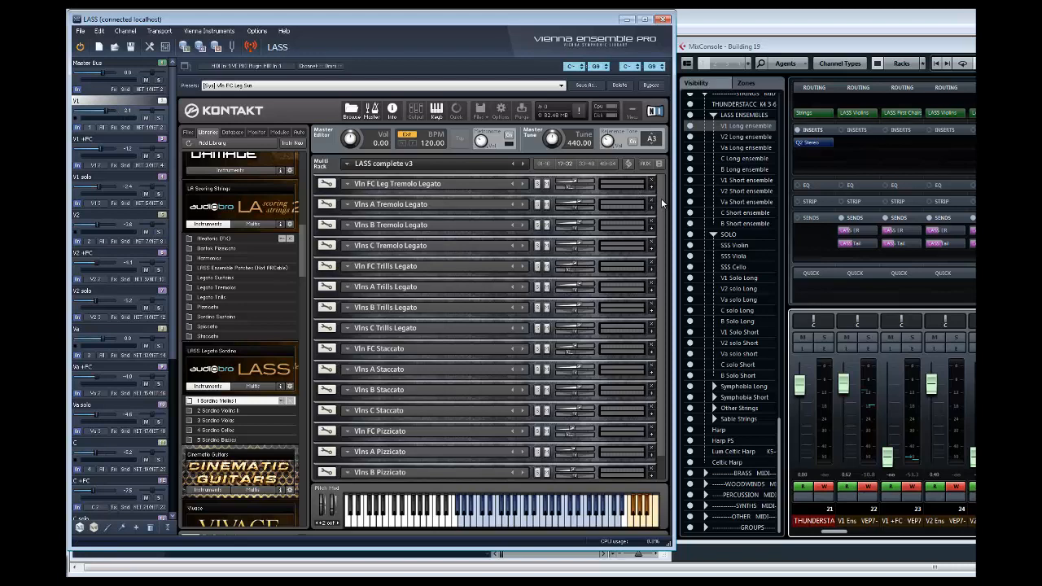
# Reopen A.R.C. and inspect the Key Switch page and its list of assignable Violin 1 articulations without changing the assignment.
pyautogui.click(629, 163)
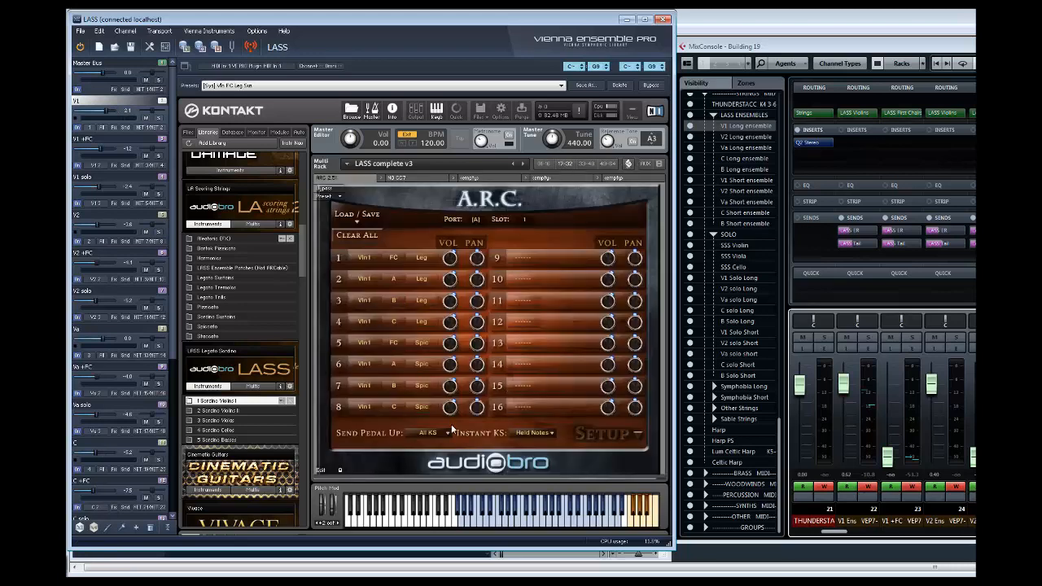
pyautogui.click(609, 434)
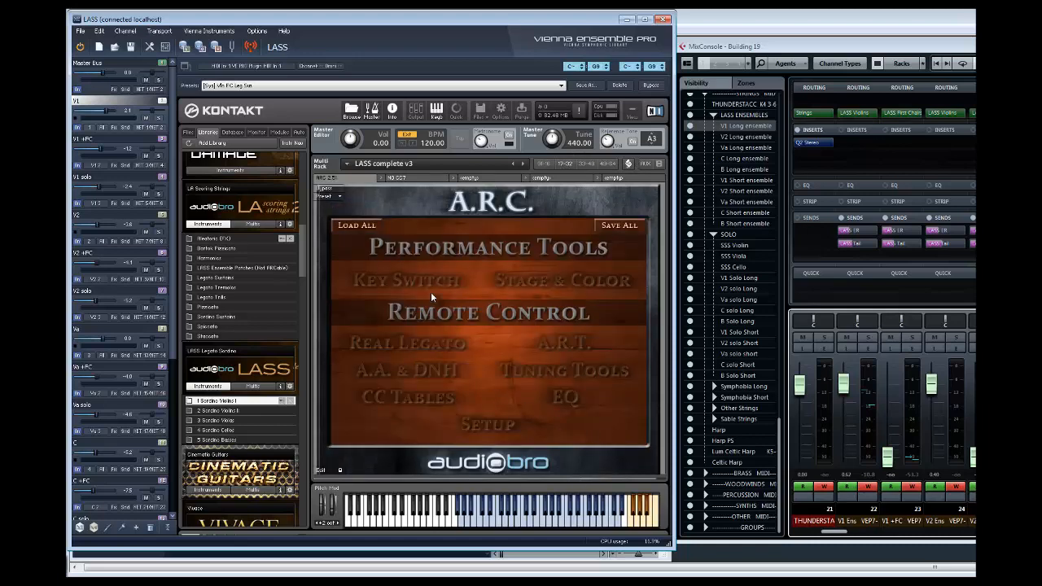
pyautogui.click(405, 280)
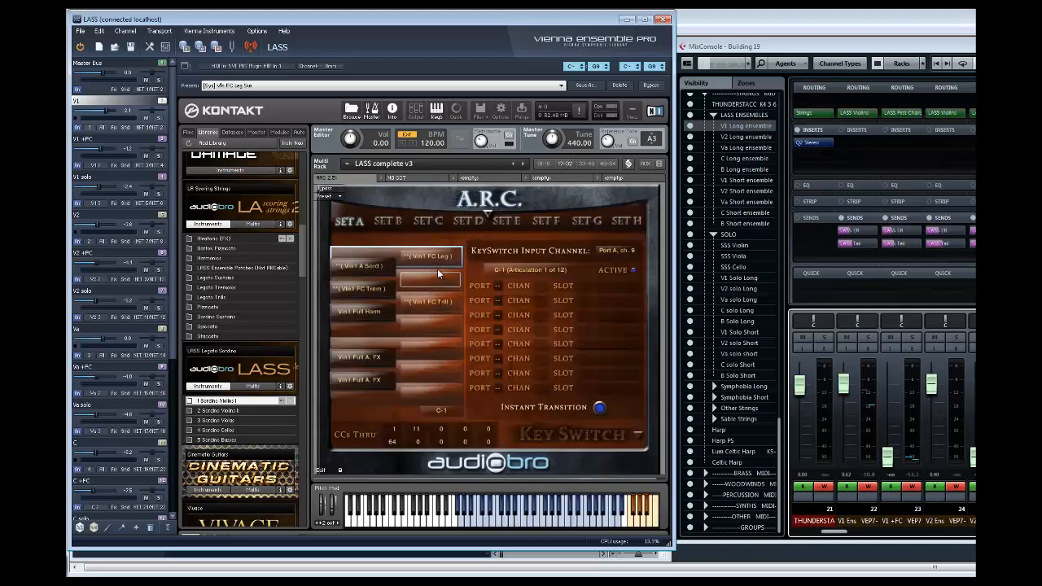
pyautogui.click(622, 289)
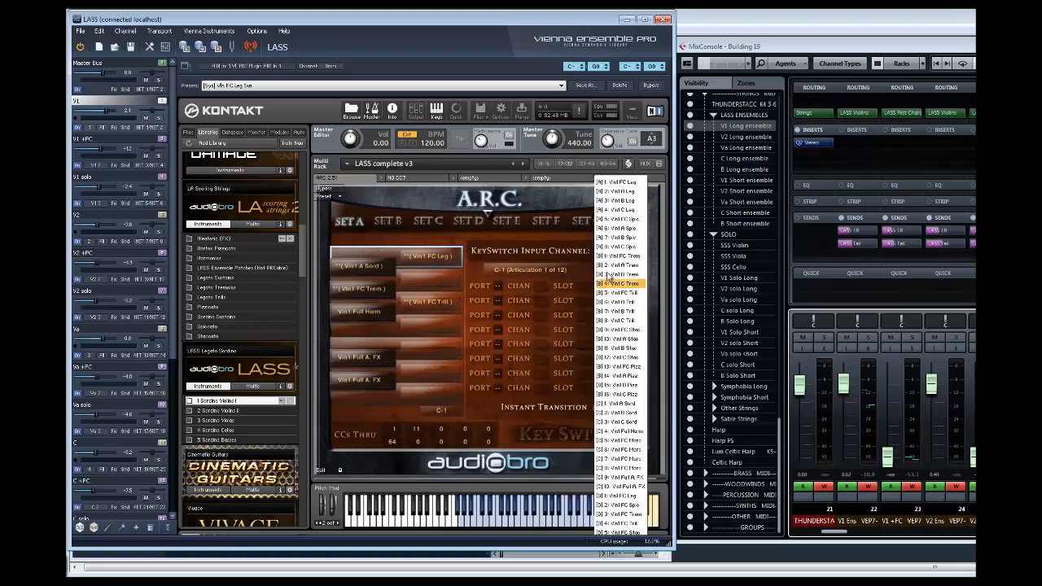
pyautogui.click(539, 237)
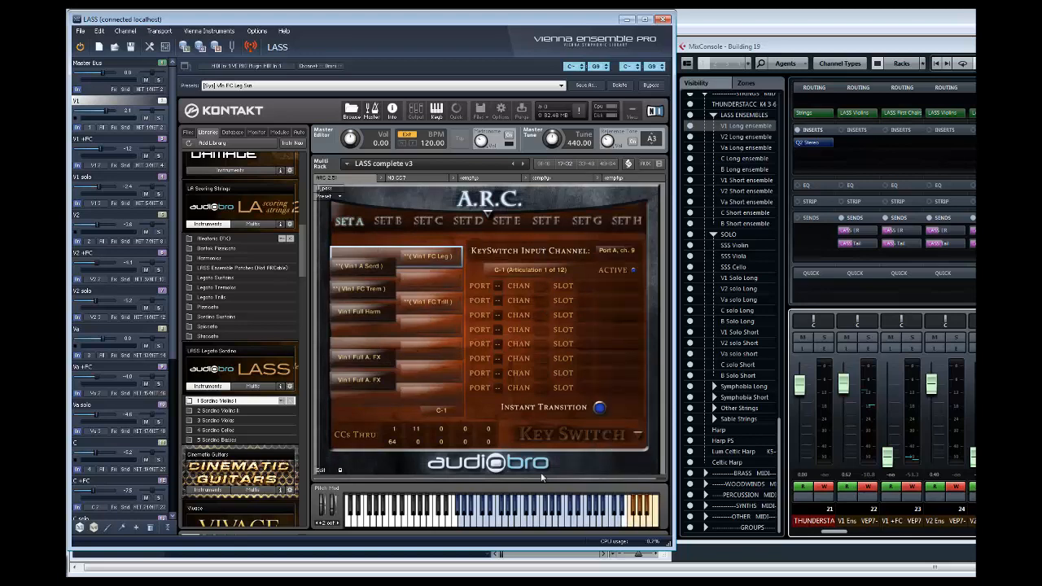
pyautogui.click(588, 444)
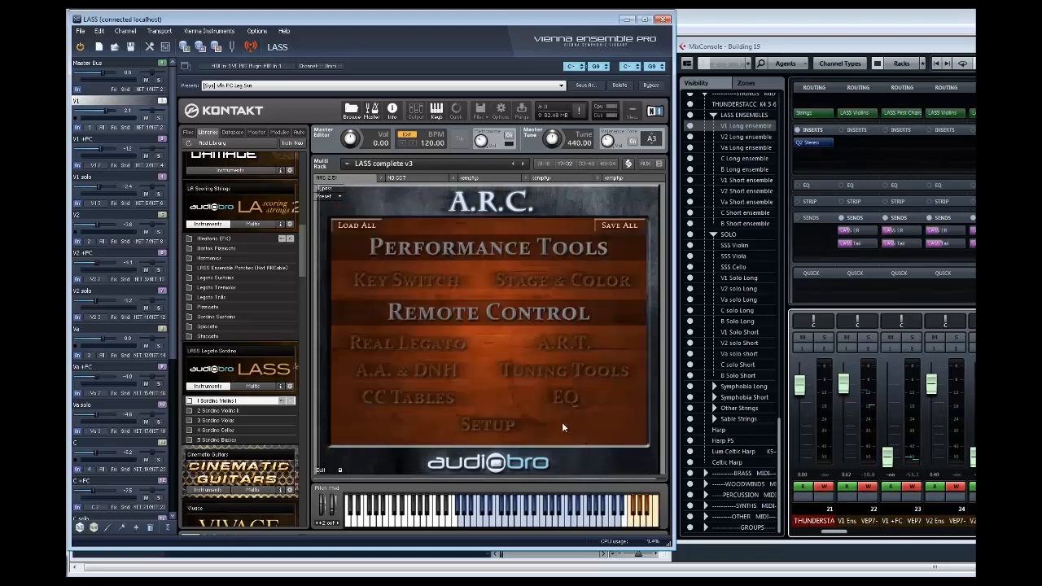
# Inspect A.R.C.'s Real Legato page and the loading options for portamento, leaving the selection unchanged.
pyautogui.click(422, 353)
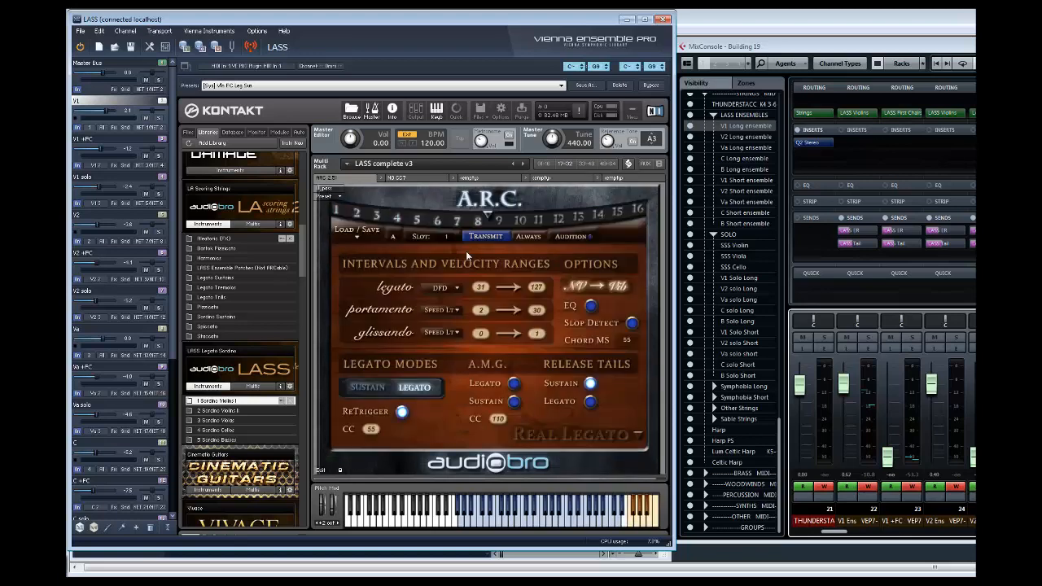
pyautogui.click(442, 314)
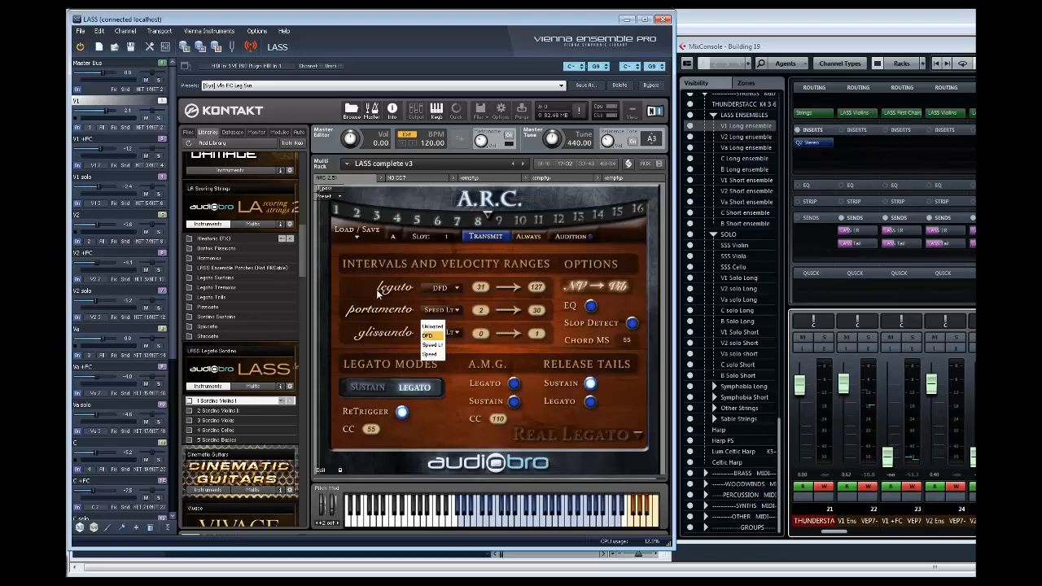
pyautogui.click(336, 268)
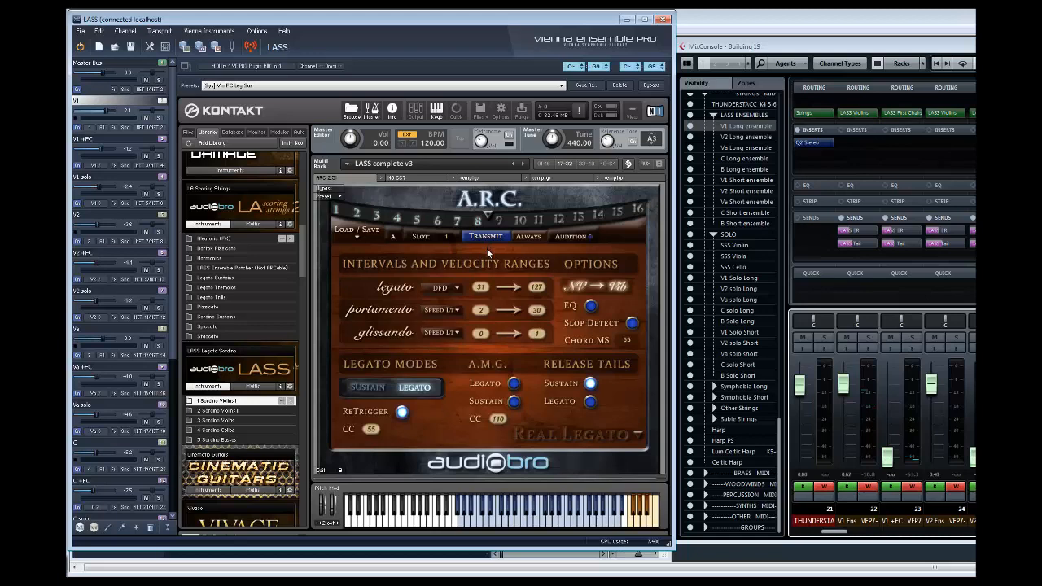
pyautogui.click(586, 432)
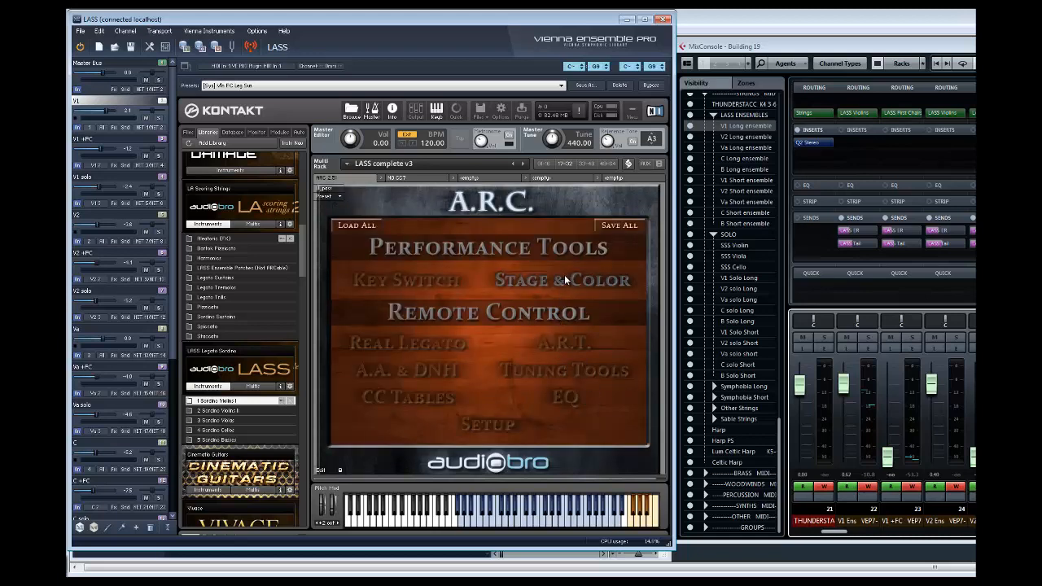
# Review A.R.C.'s Stage & Color page and the Basic, Advanced and SubRules views of A.A. & DNH.
pyautogui.click(564, 279)
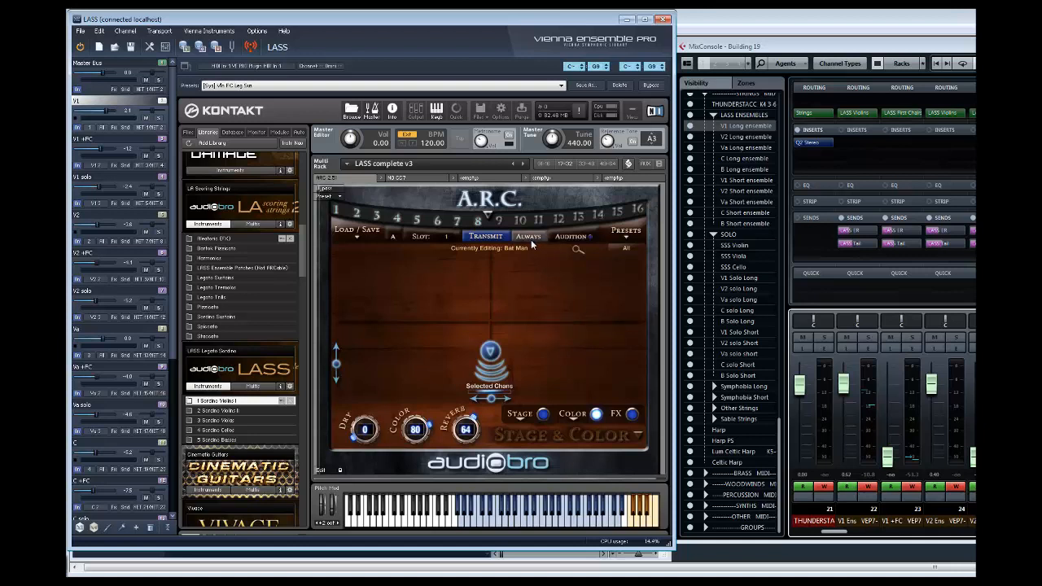
pyautogui.click(603, 440)
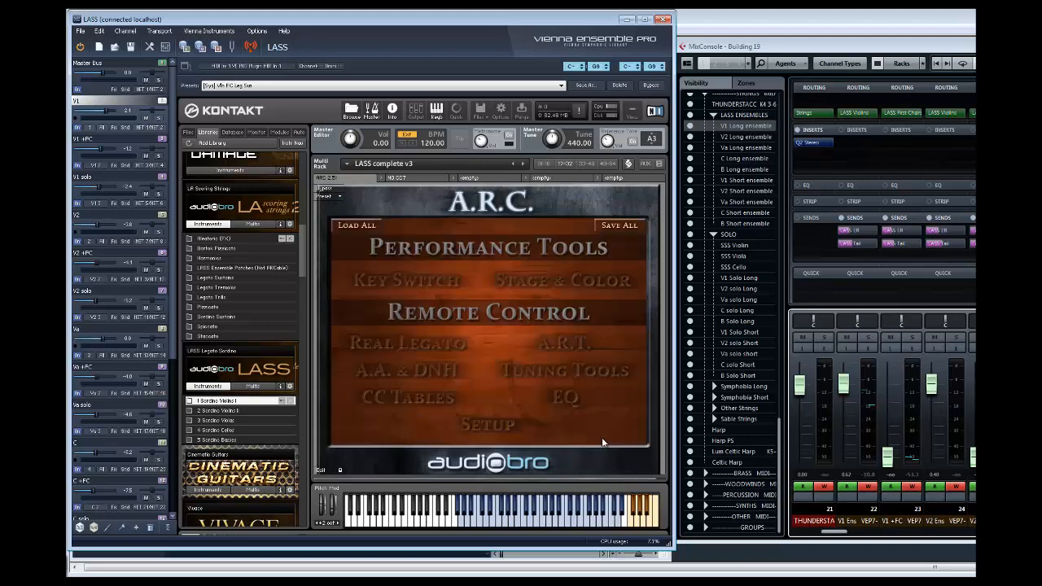
pyautogui.click(430, 366)
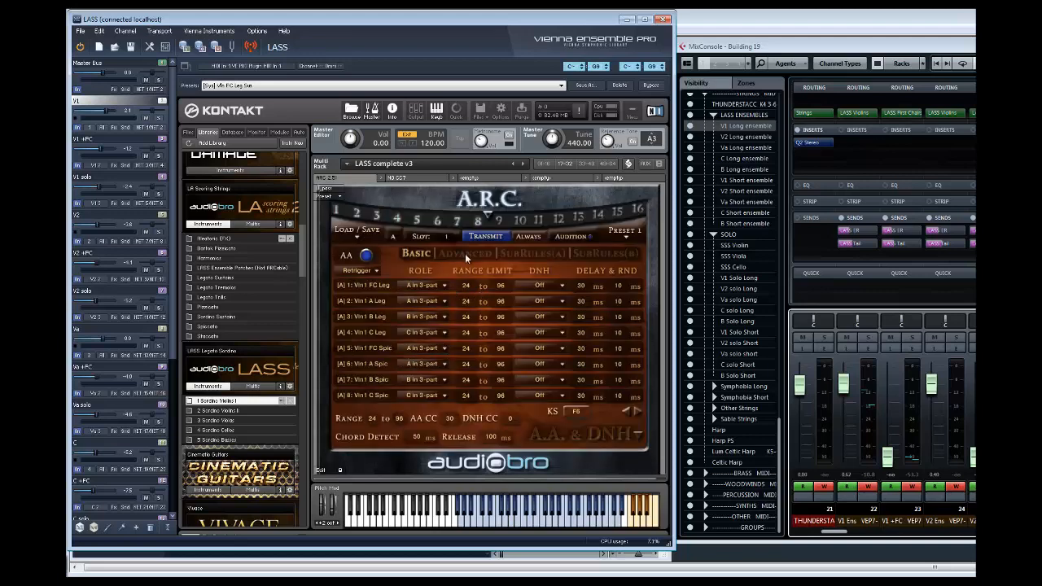
pyautogui.click(466, 254)
pyautogui.click(538, 254)
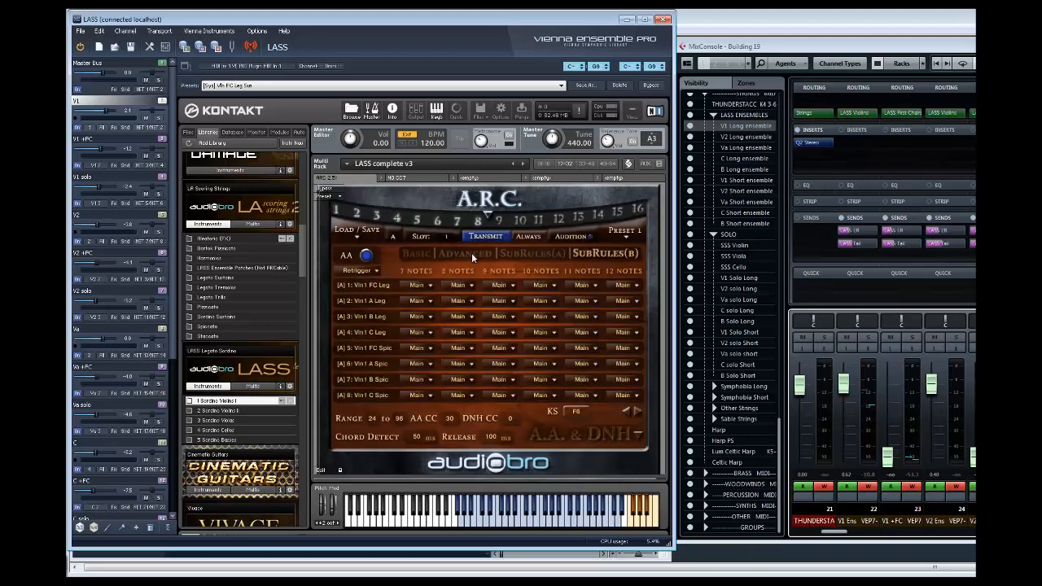
pyautogui.click(416, 253)
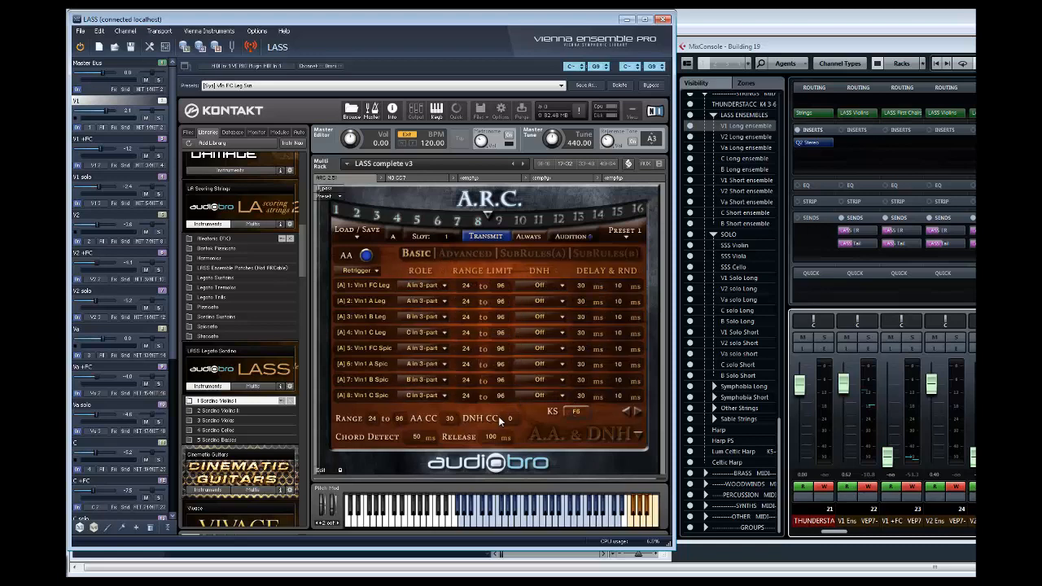
pyautogui.click(572, 436)
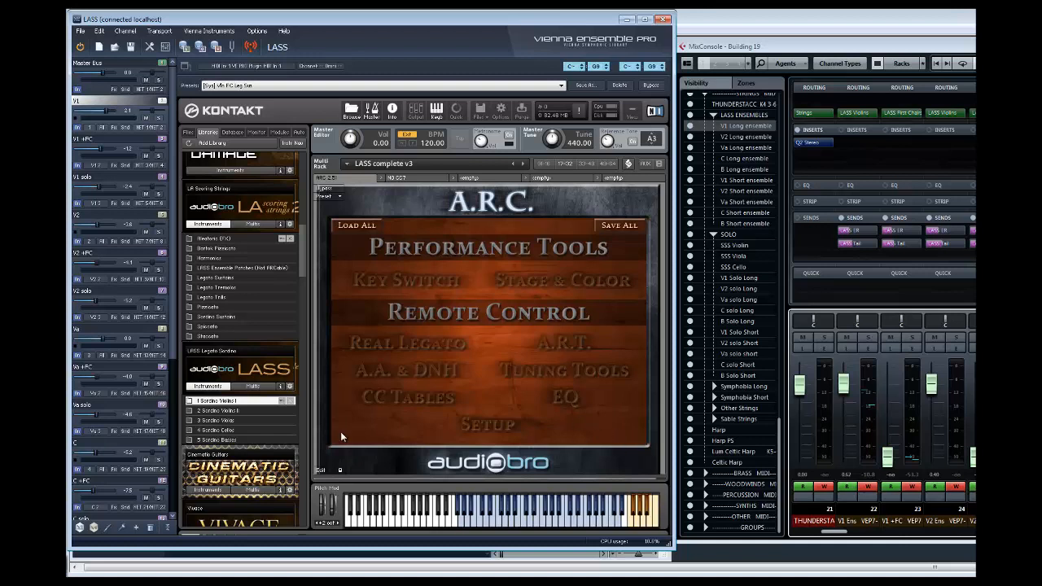
pyautogui.moveTo(304, 268)
pyautogui.mouseDown()
pyautogui.moveTo(304, 254)
pyautogui.moveTo(303, 266)
pyautogui.mouseUp()
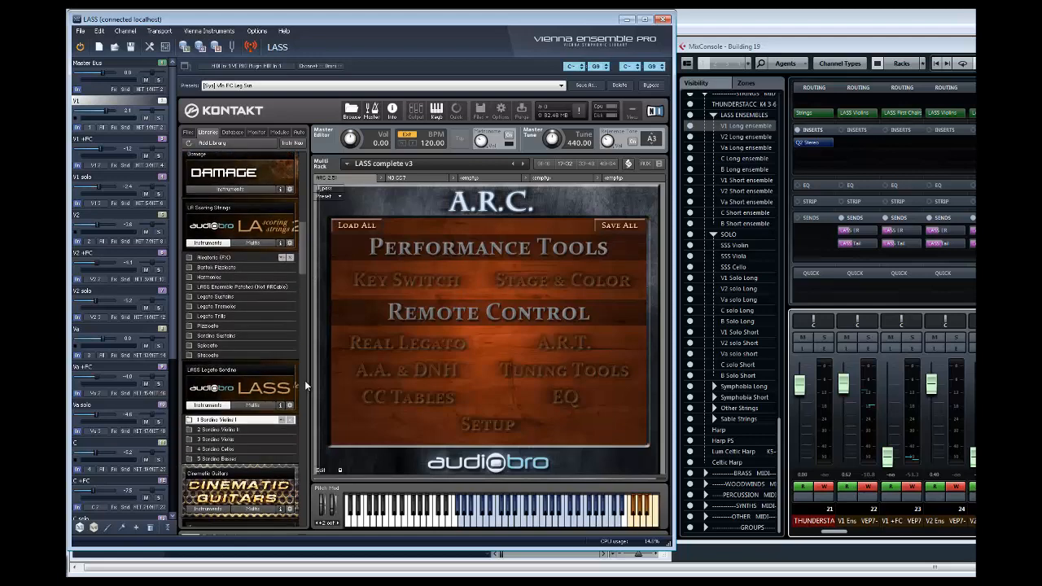